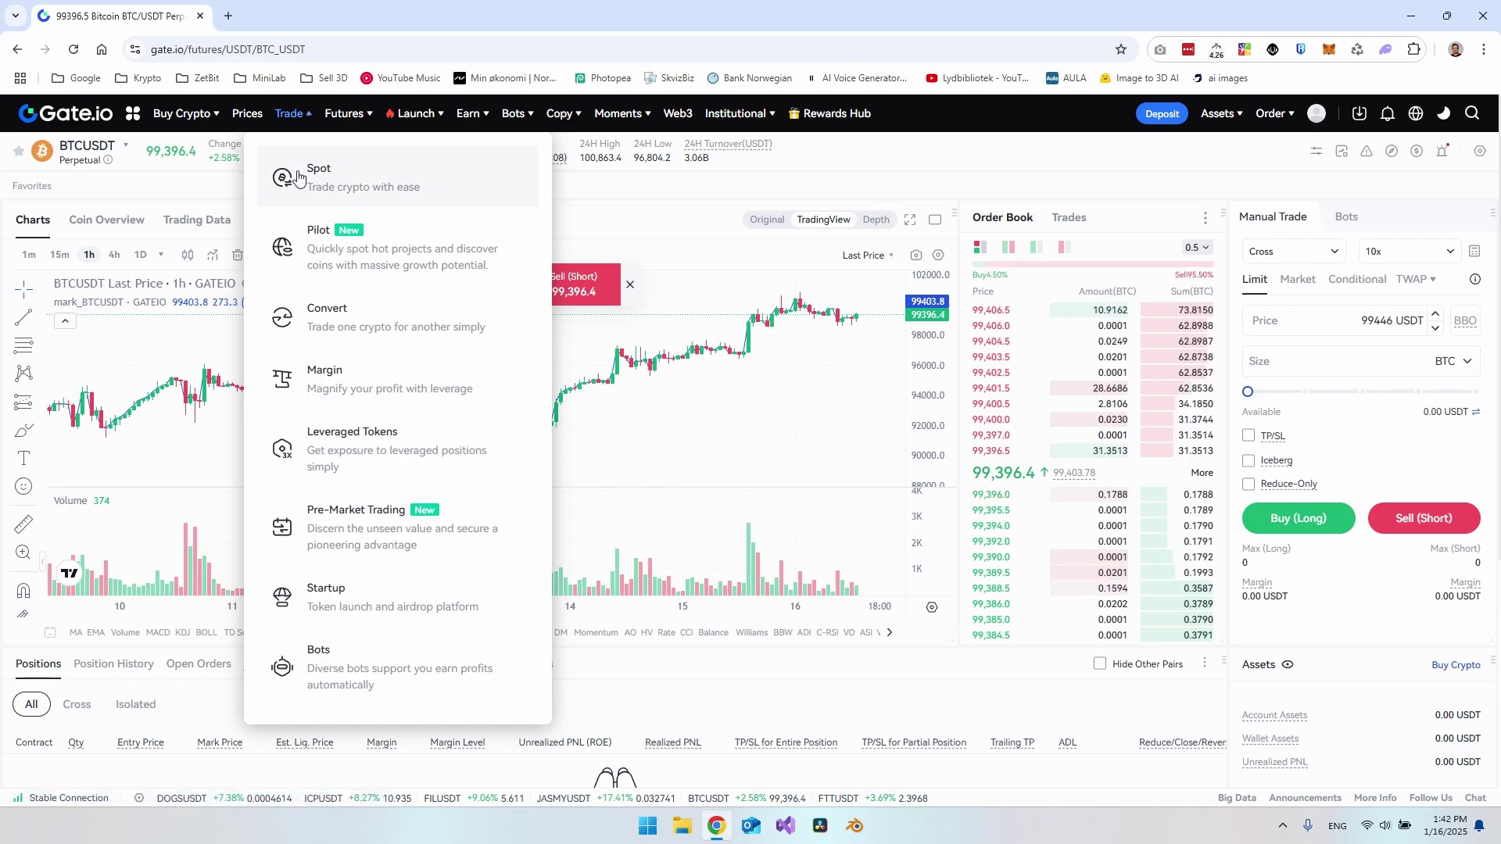
Open the Spot trading page for BTC/USDT
mouse_move(320, 186)
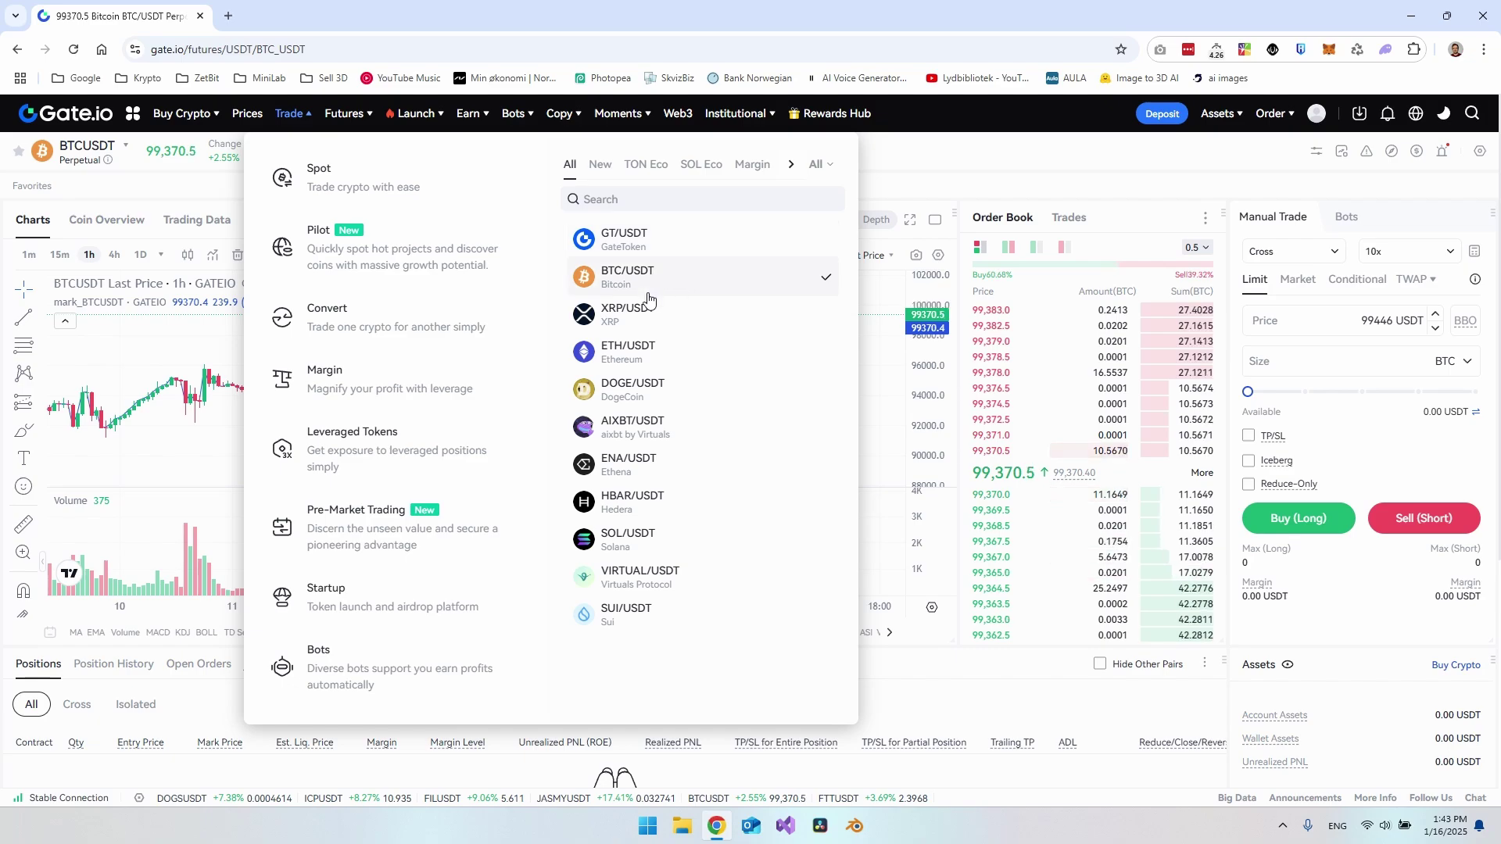
click(318, 178)
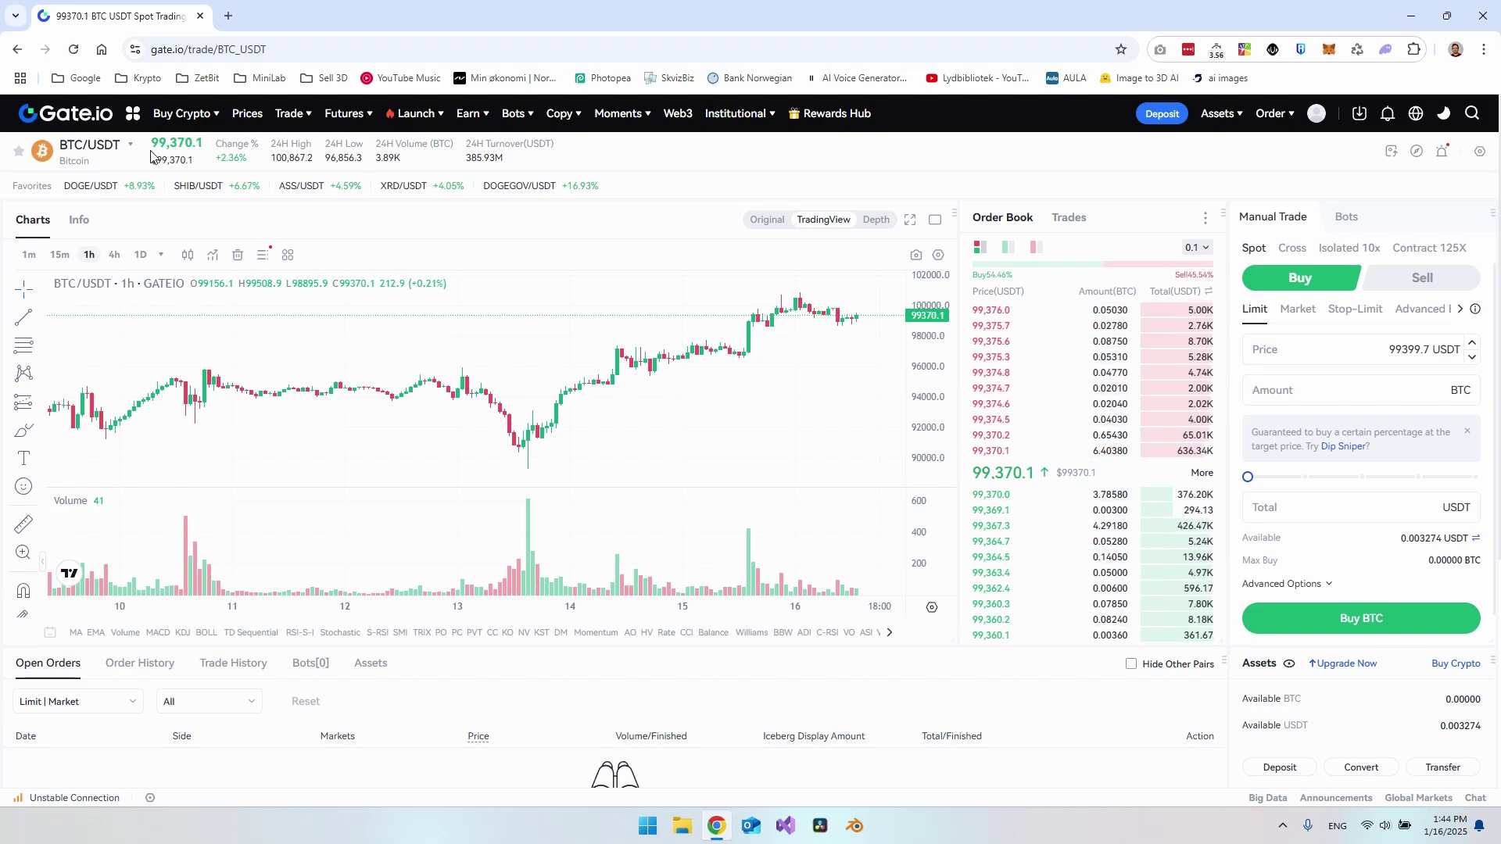
Browse the list of spot trading pairs and search it for slp
mouse_move(99, 153)
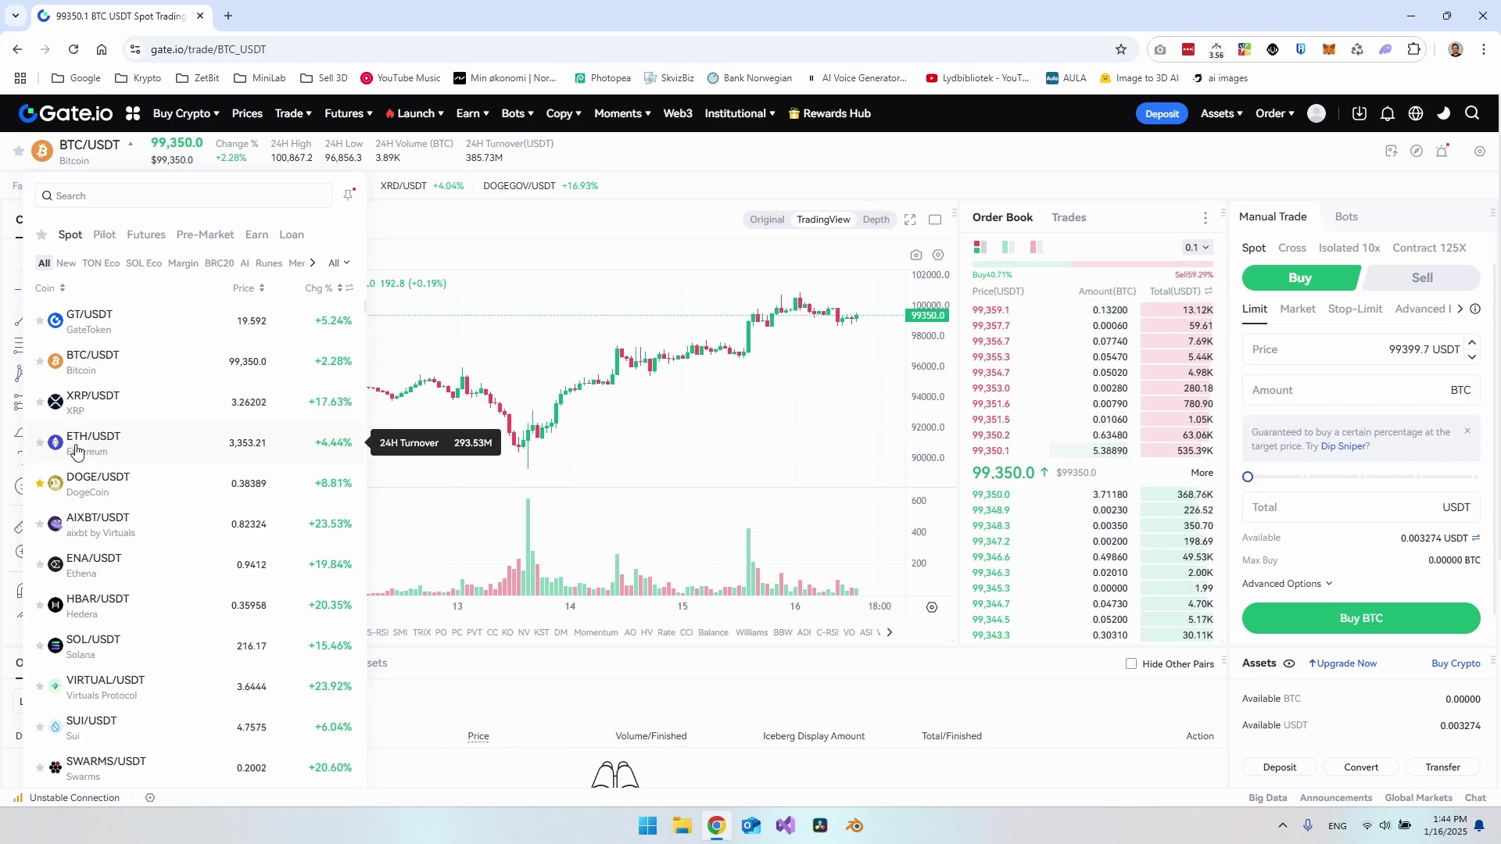
scroll(109, 446, down, 4)
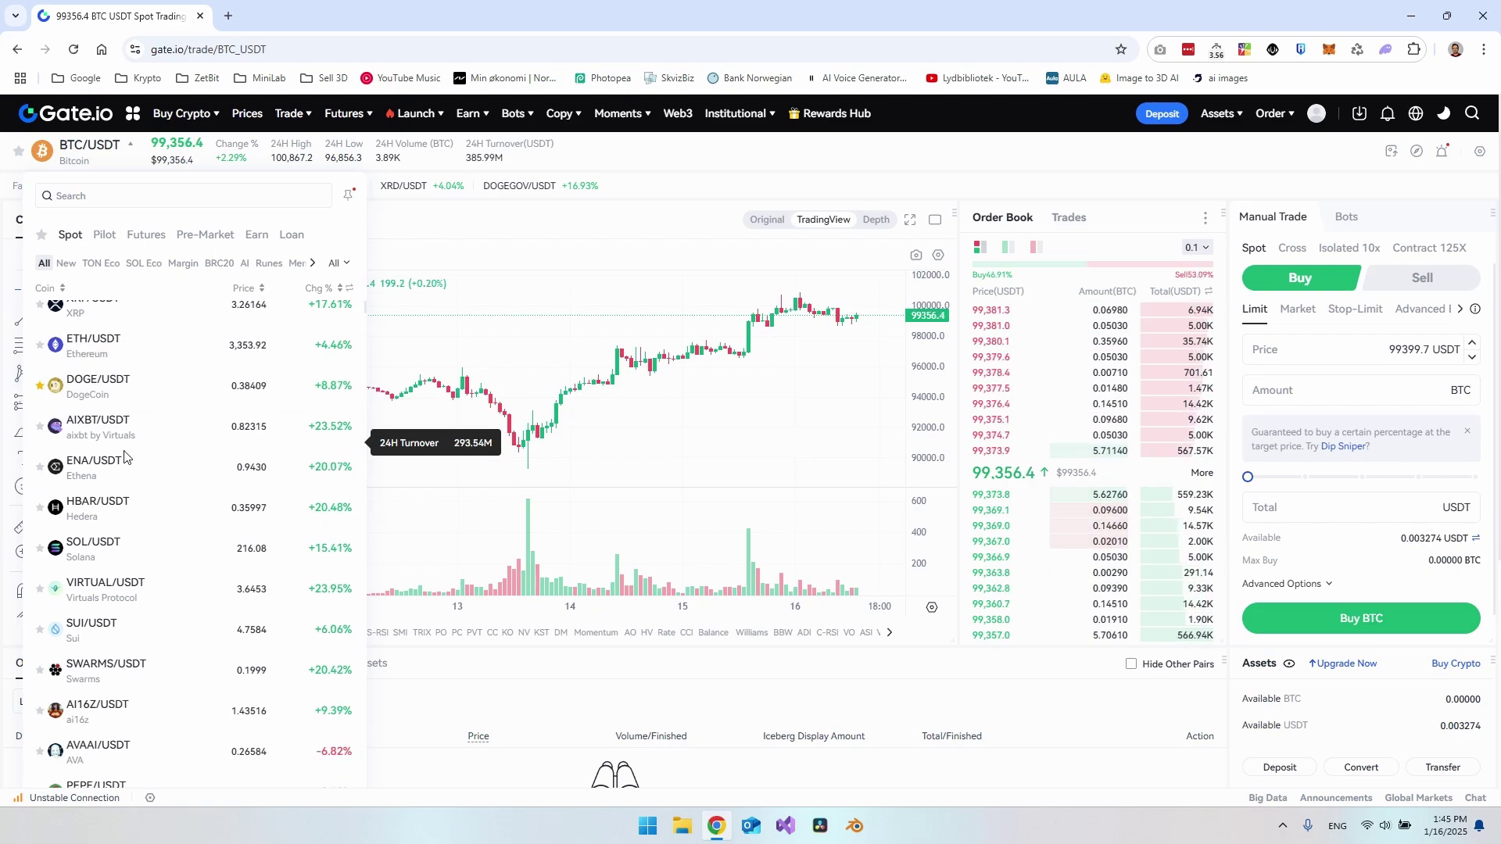
scroll(179, 453, up, 5)
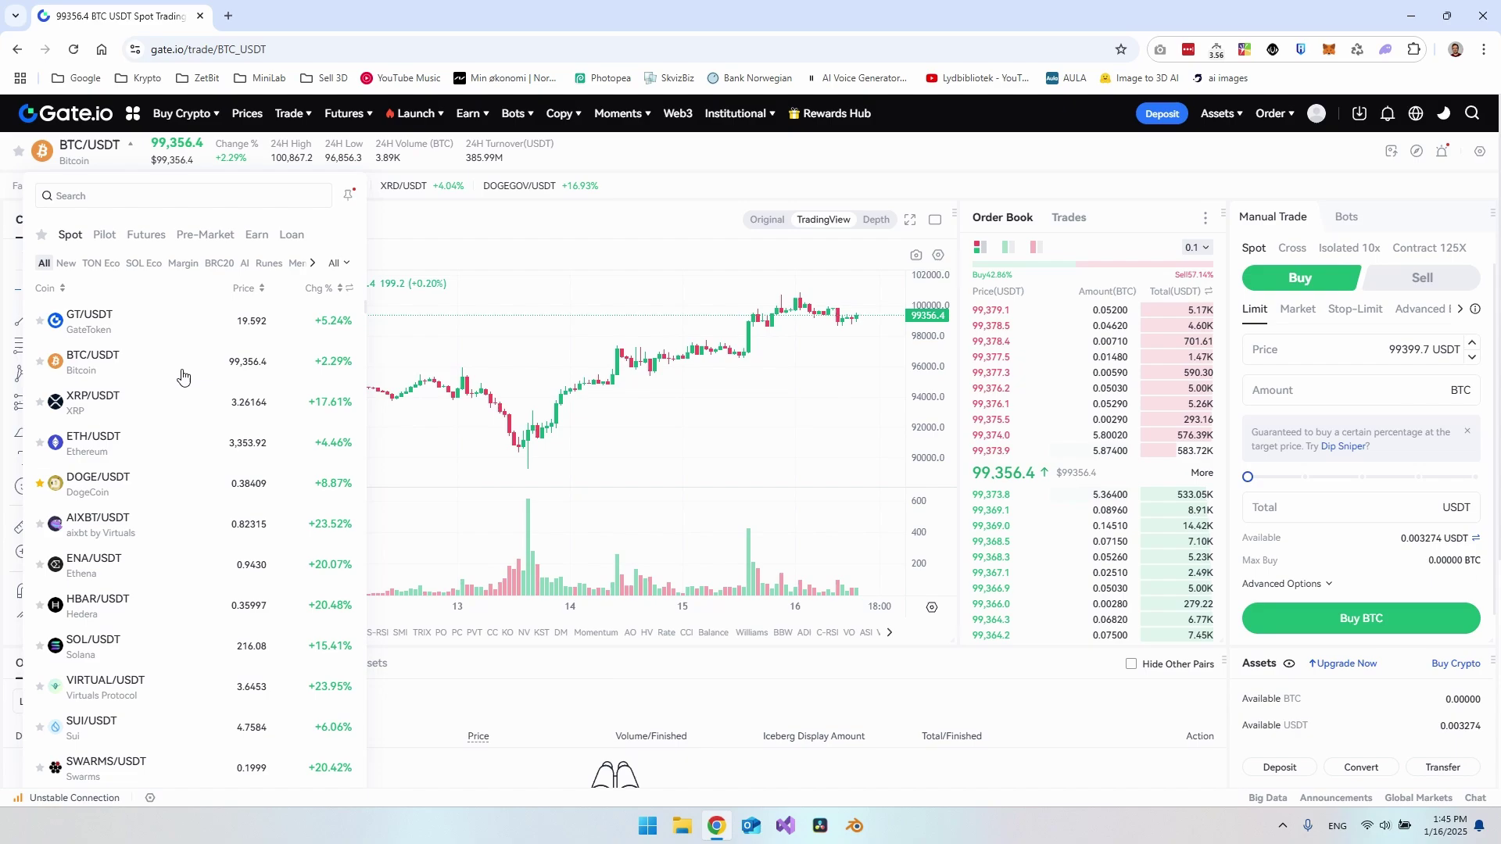
click(102, 195)
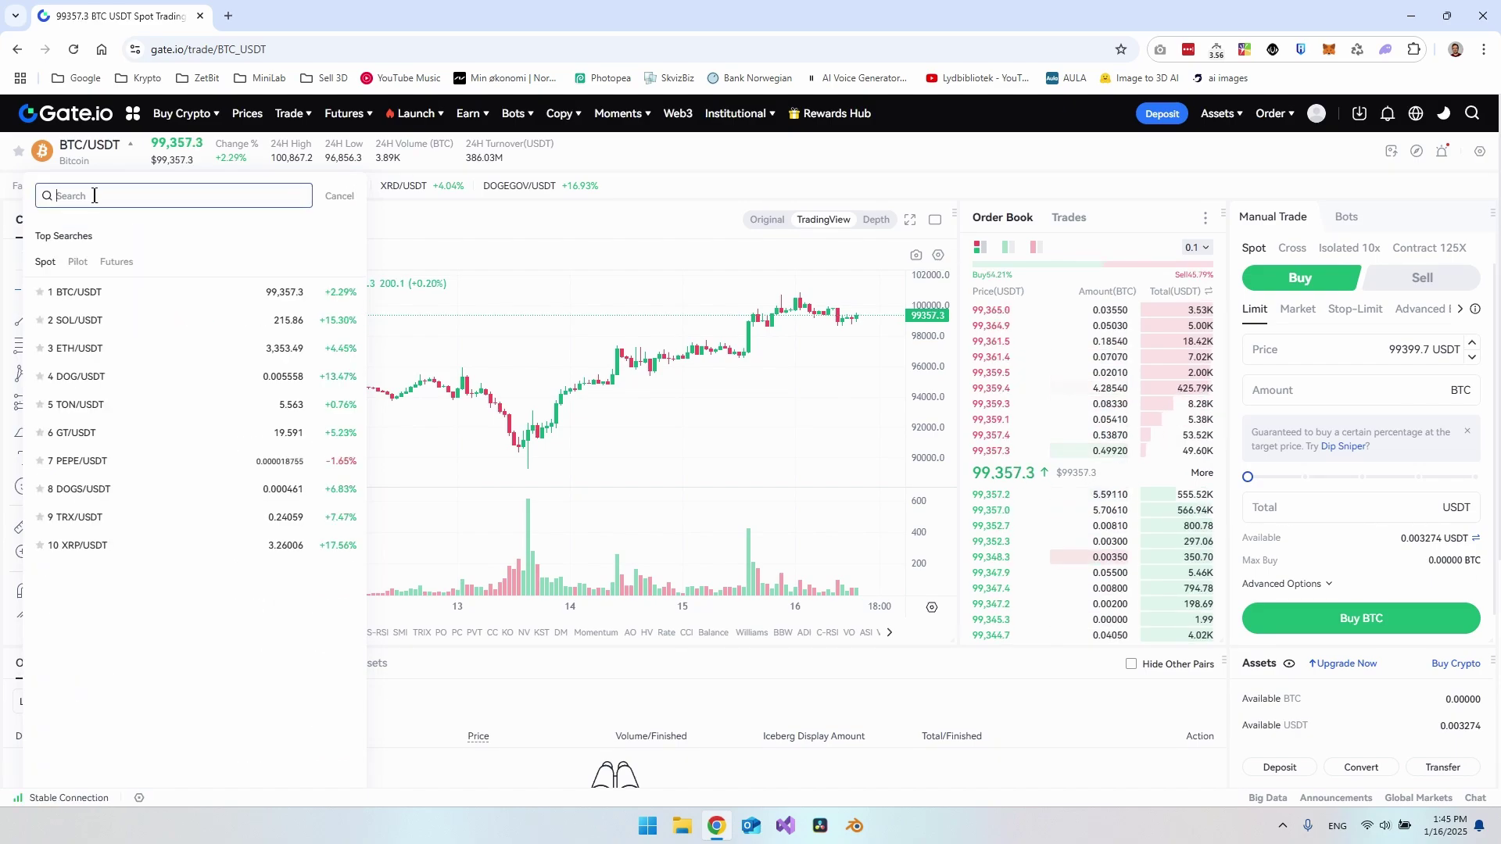
text(slp)
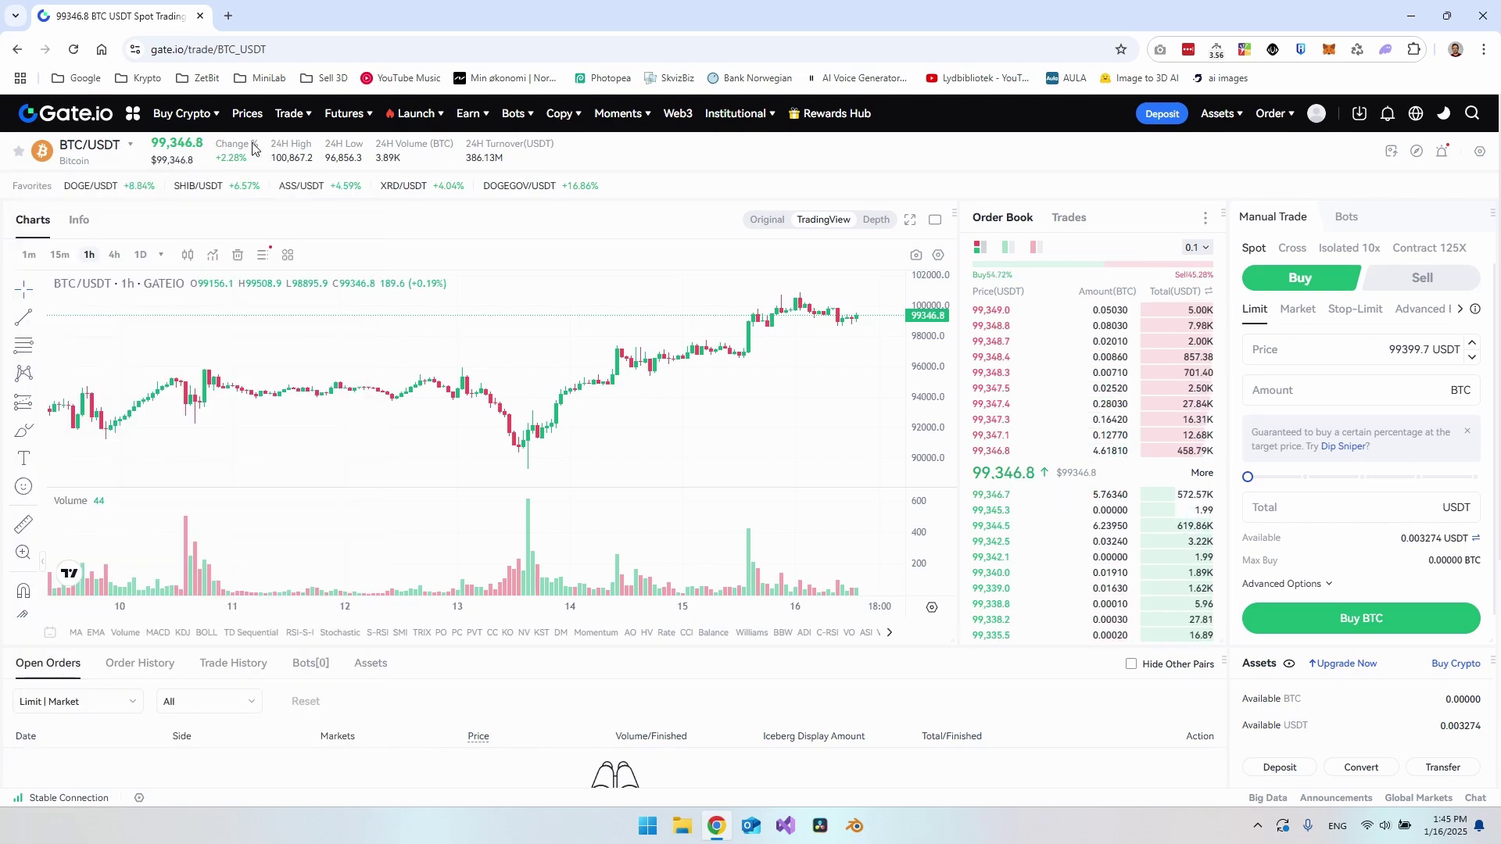
Examine the BTC/USDT pair's price change and its 24-hour high, low, volume and turnover figures
mouse_move(233, 143)
mouse_down()
mouse_move(229, 158)
mouse_move(251, 161)
mouse_up()
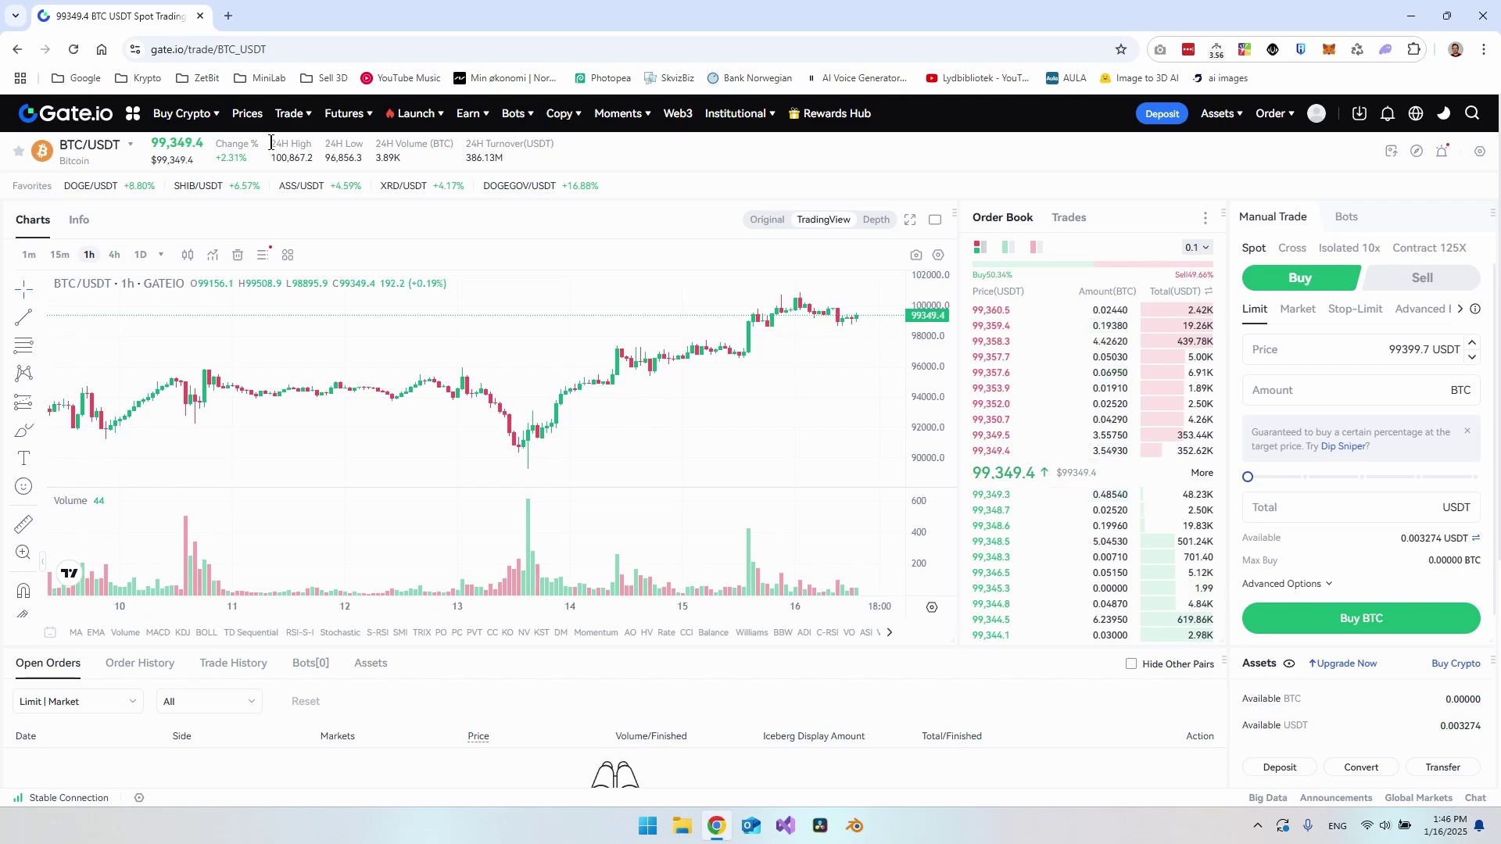
triple_click(297, 146)
drag(289, 161, 325, 150)
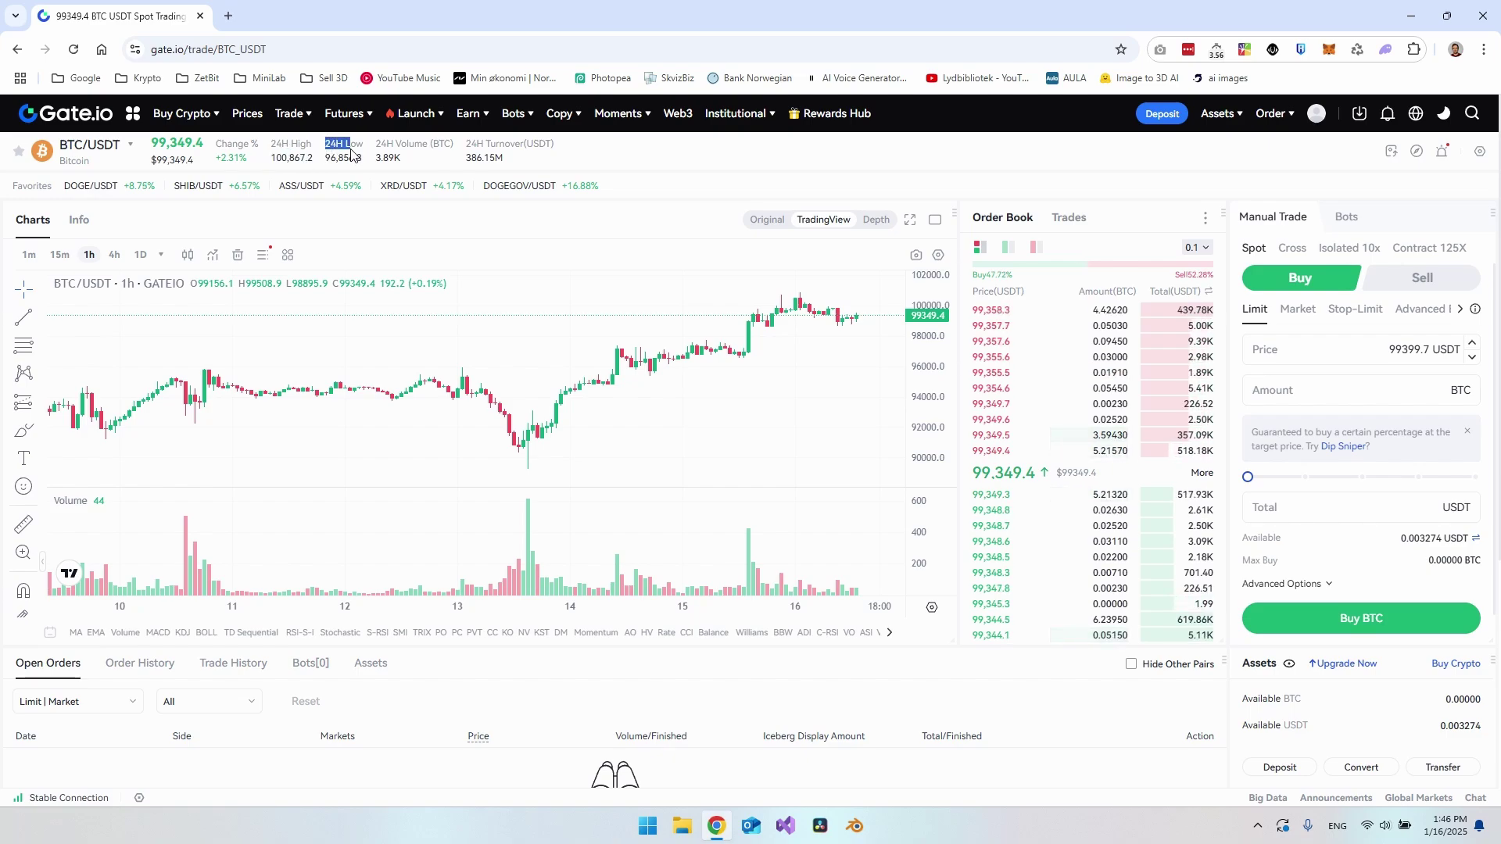
click(343, 159)
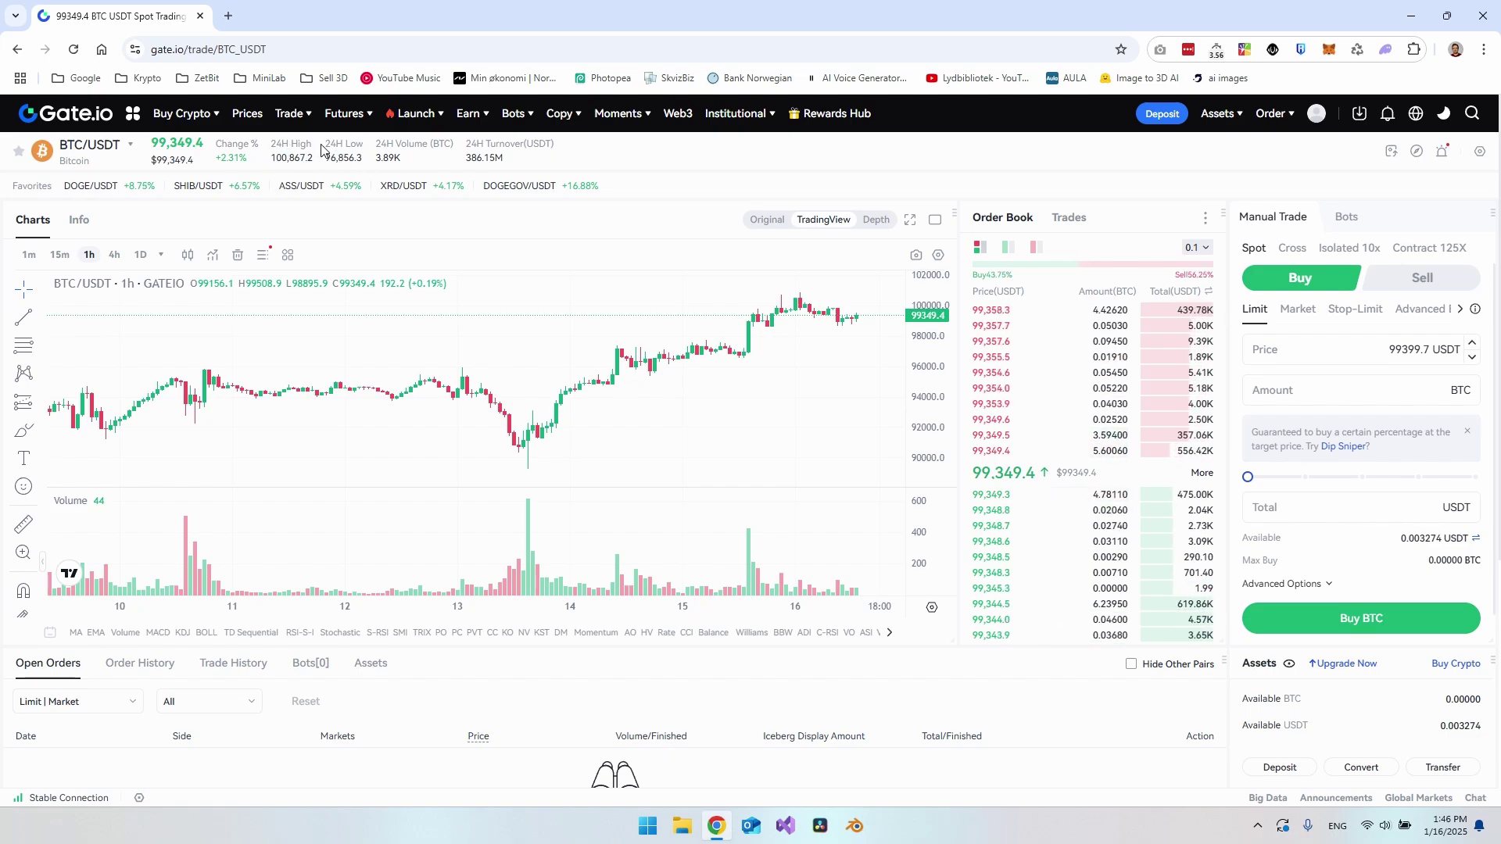
click(338, 146)
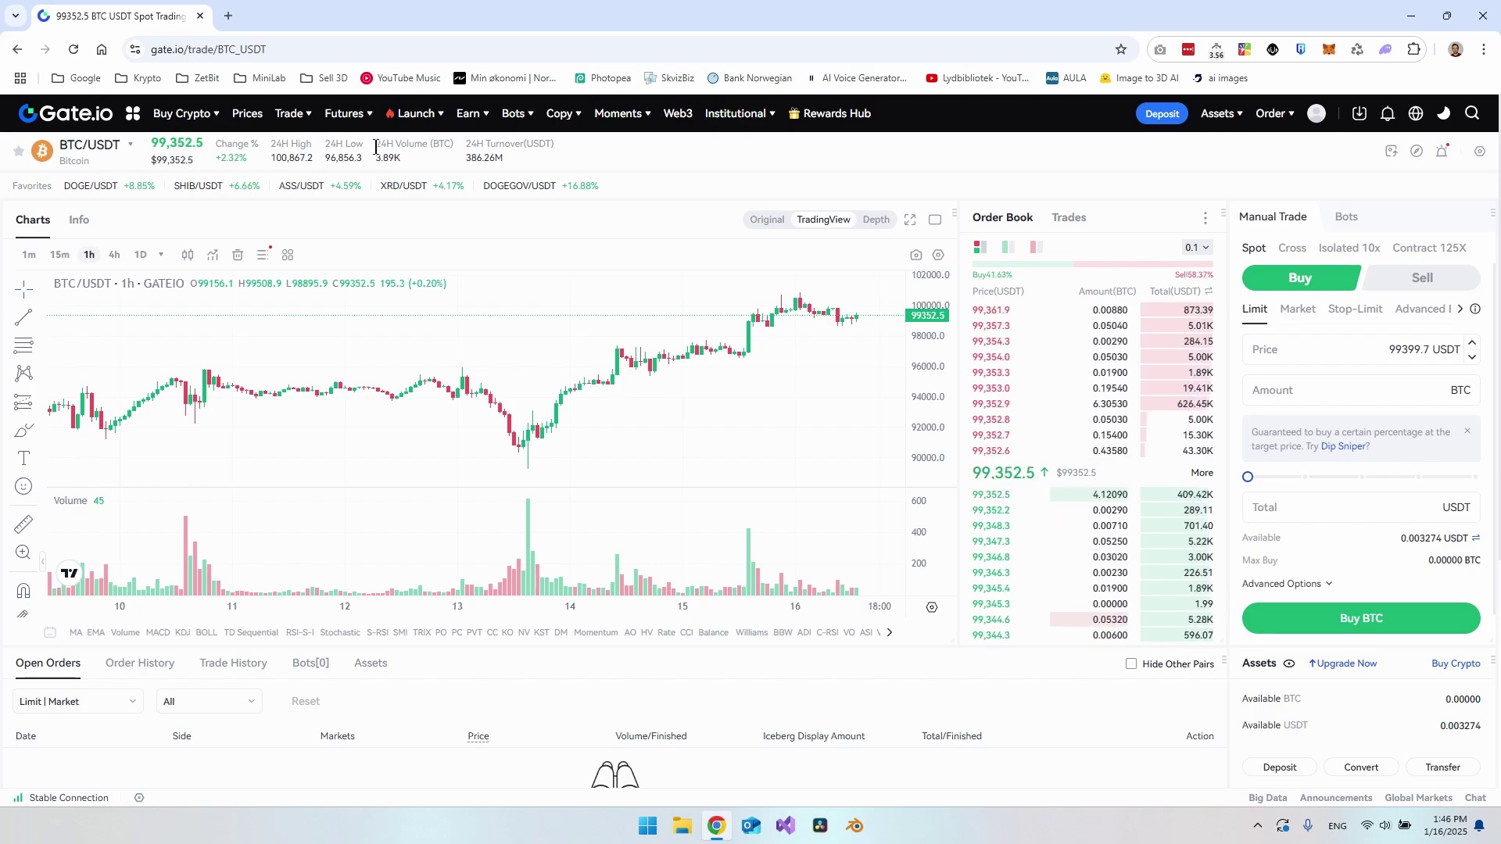
drag(374, 143, 405, 145)
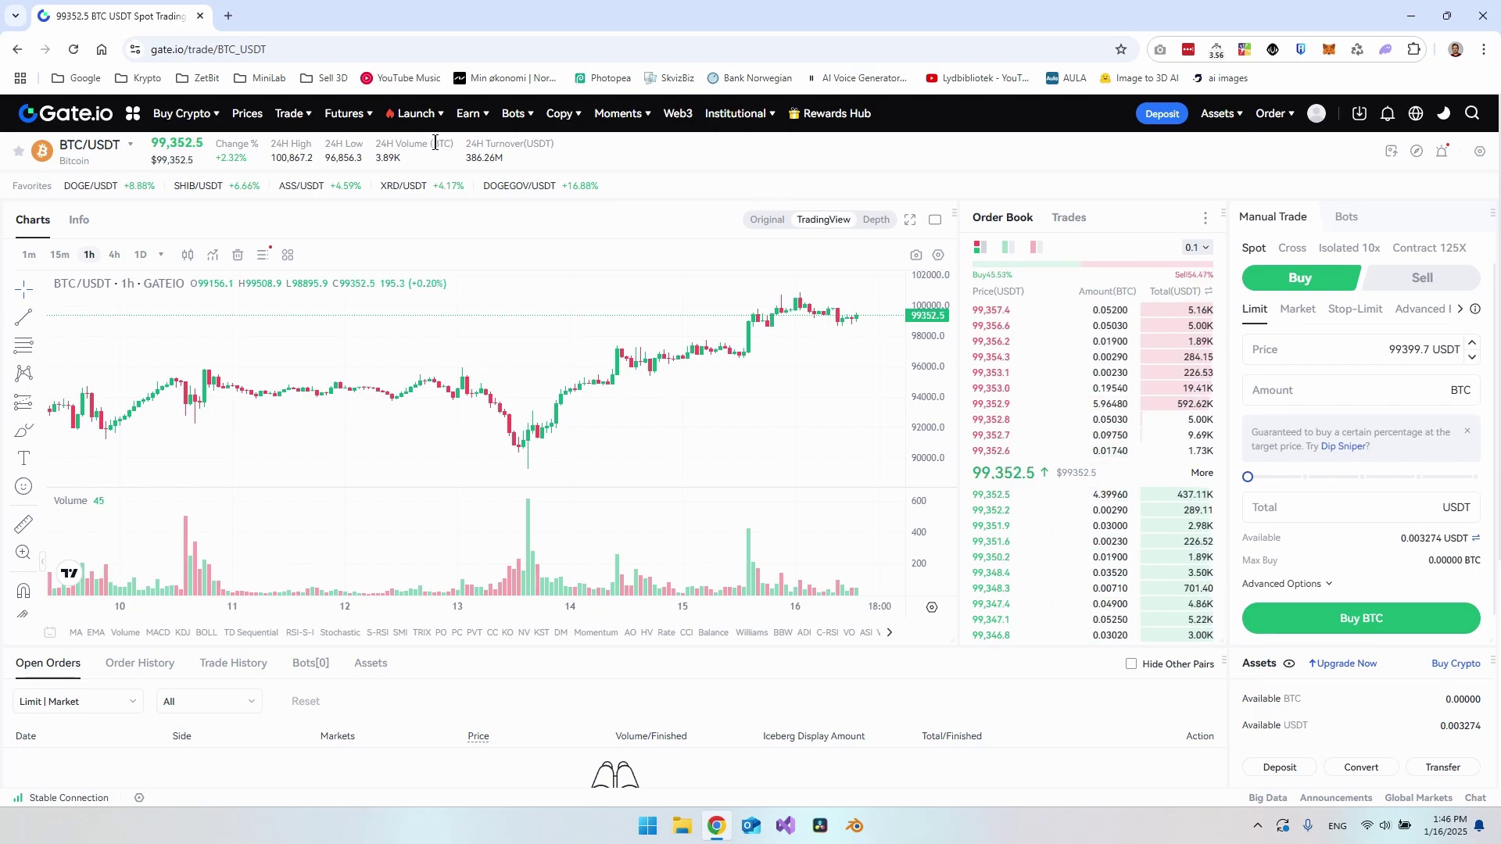
double_click(439, 145)
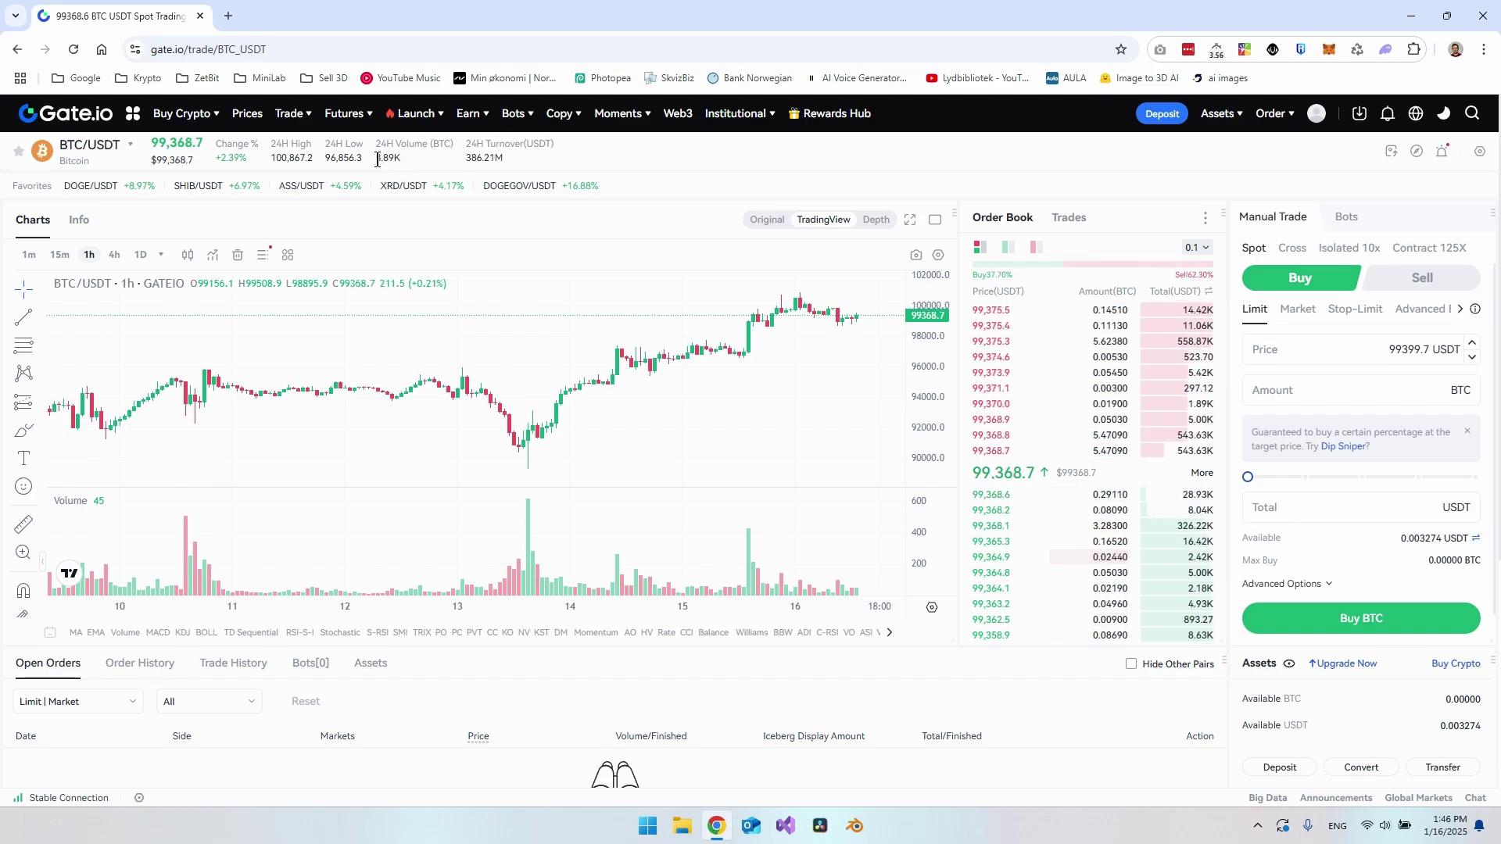
drag(467, 144, 575, 152)
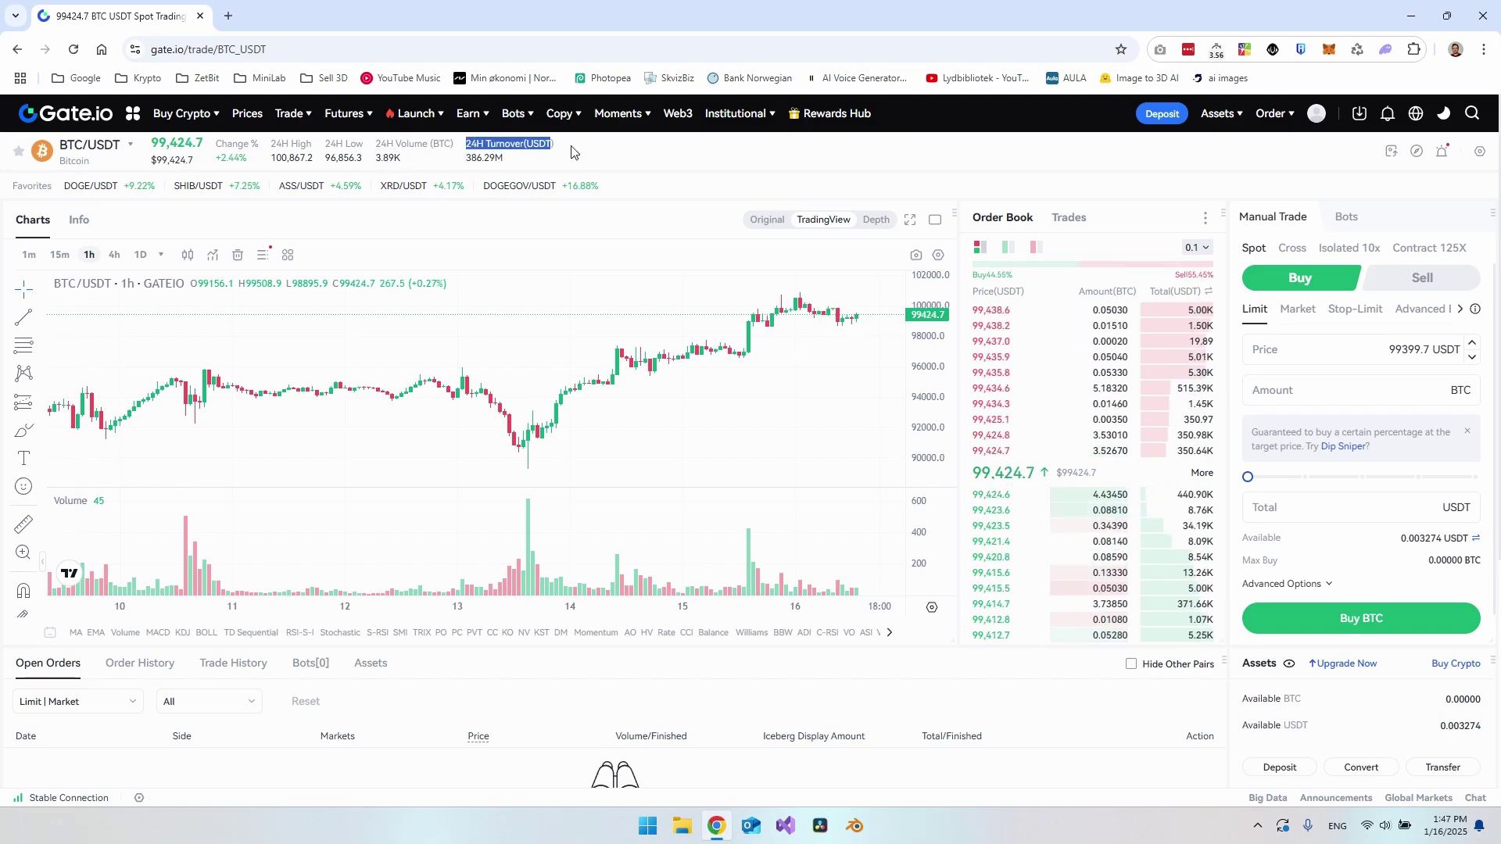
click(535, 142)
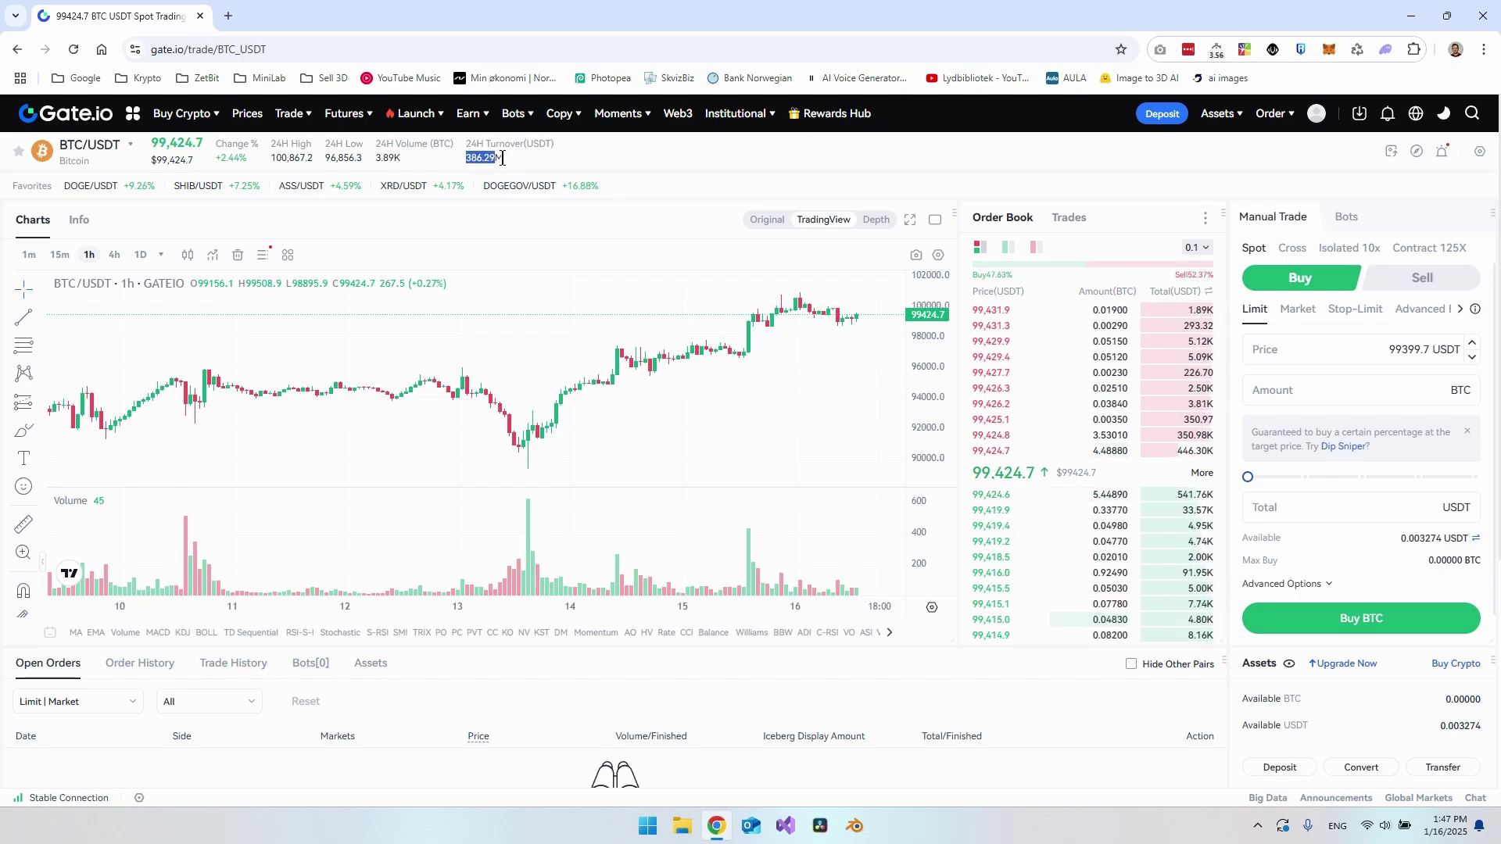
drag(502, 158, 474, 162)
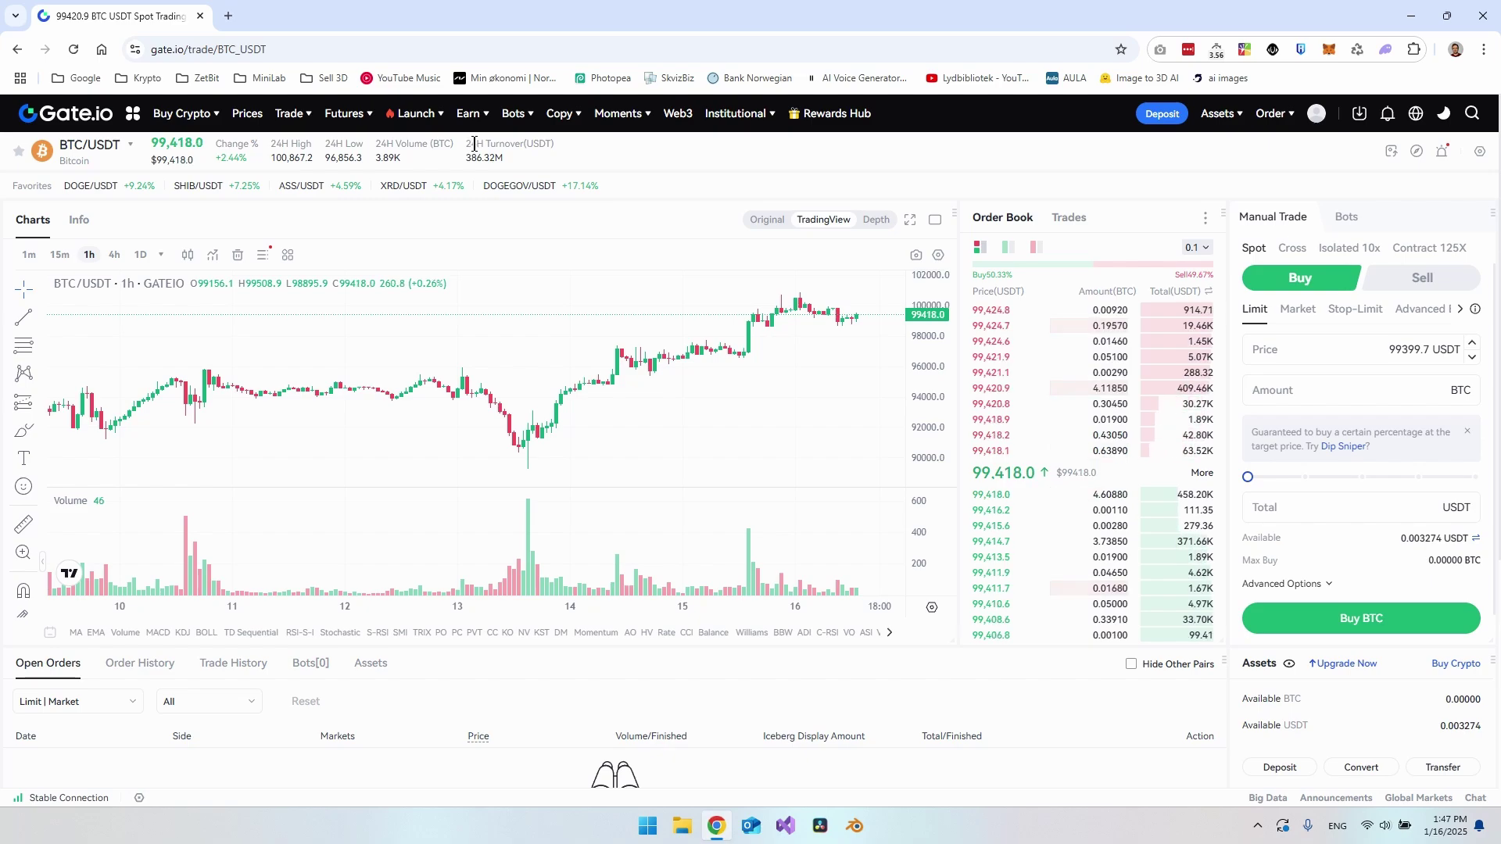
click(93, 152)
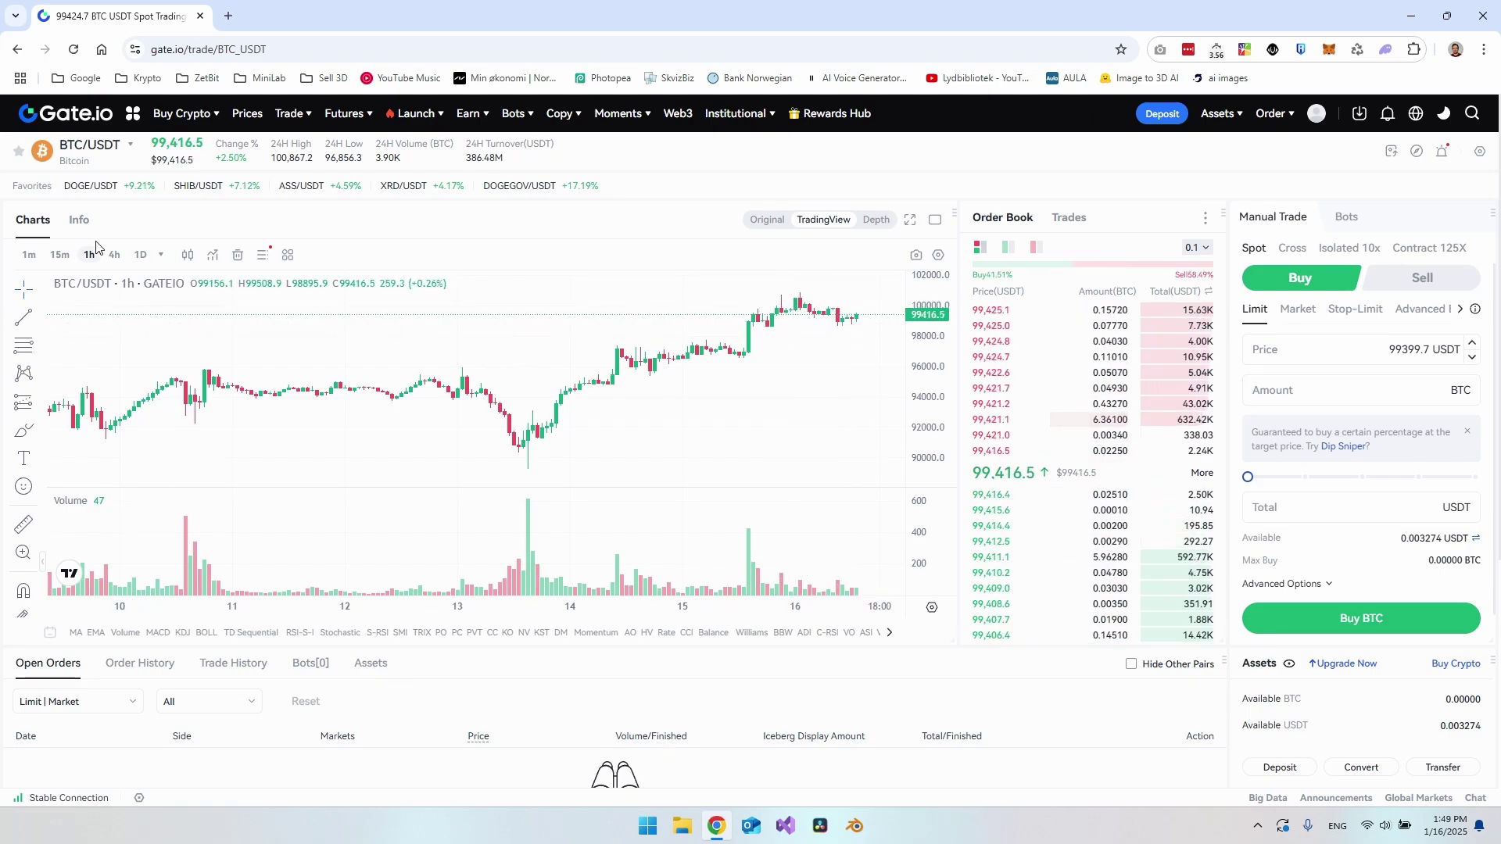
View the BTC/USDT chart at the 1D interval, return it to 1h, and inspect the recent price history
click(141, 258)
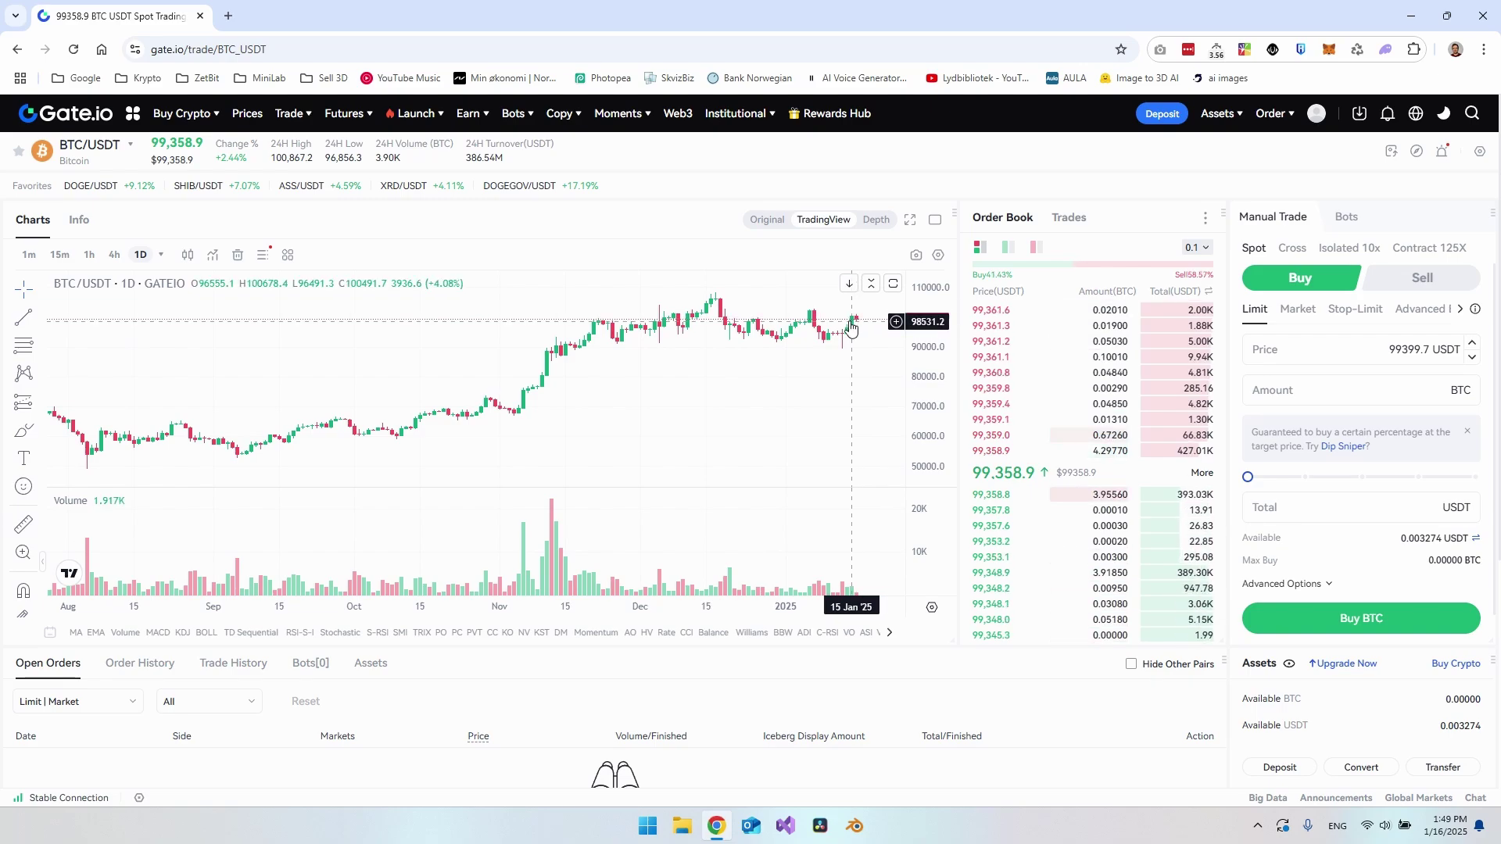
click(90, 256)
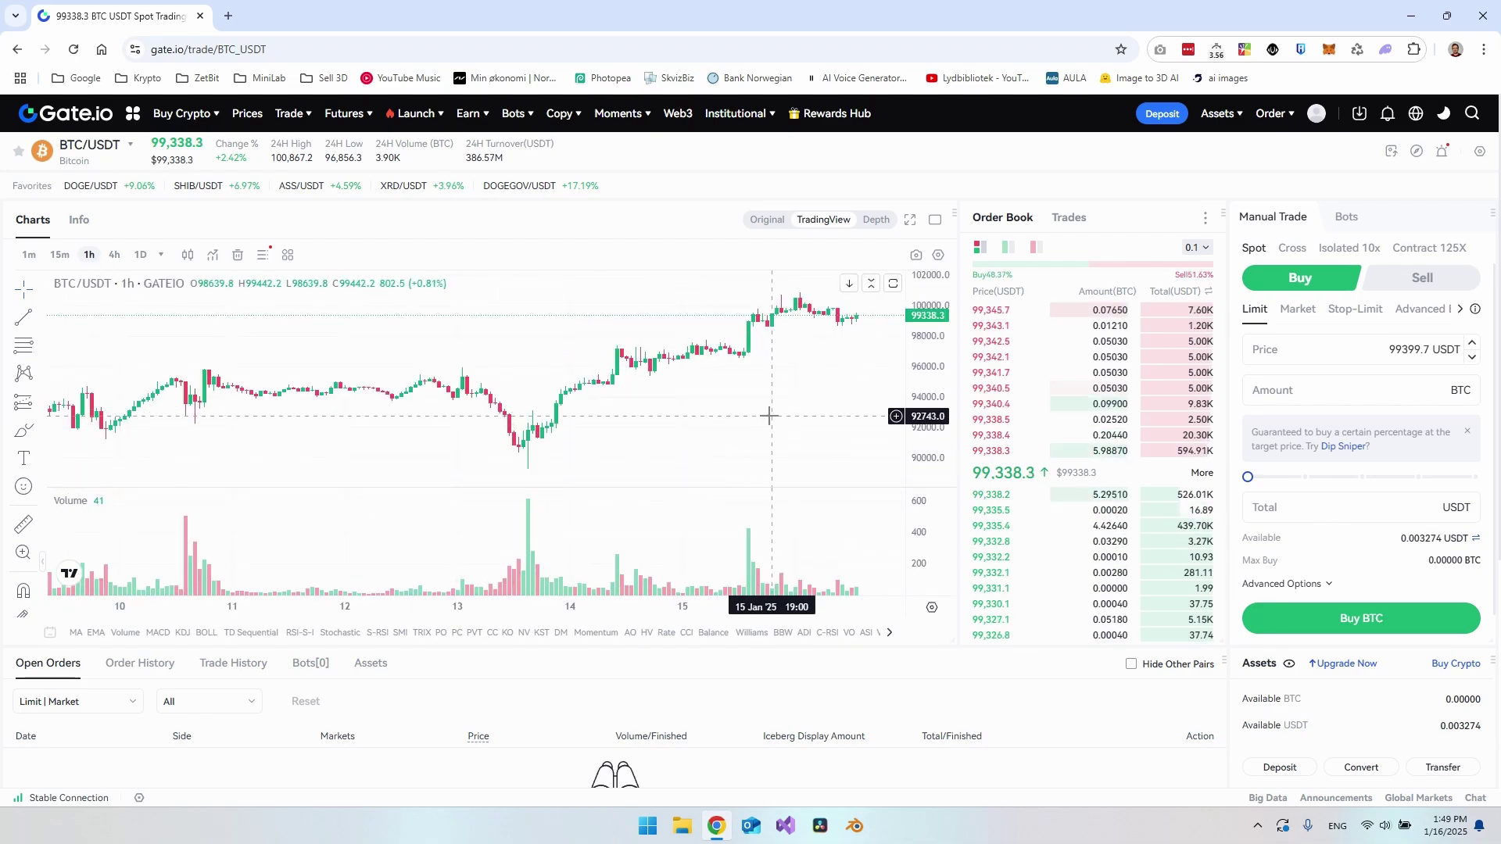
scroll(772, 414, down, 3)
scroll(732, 409, down, 4)
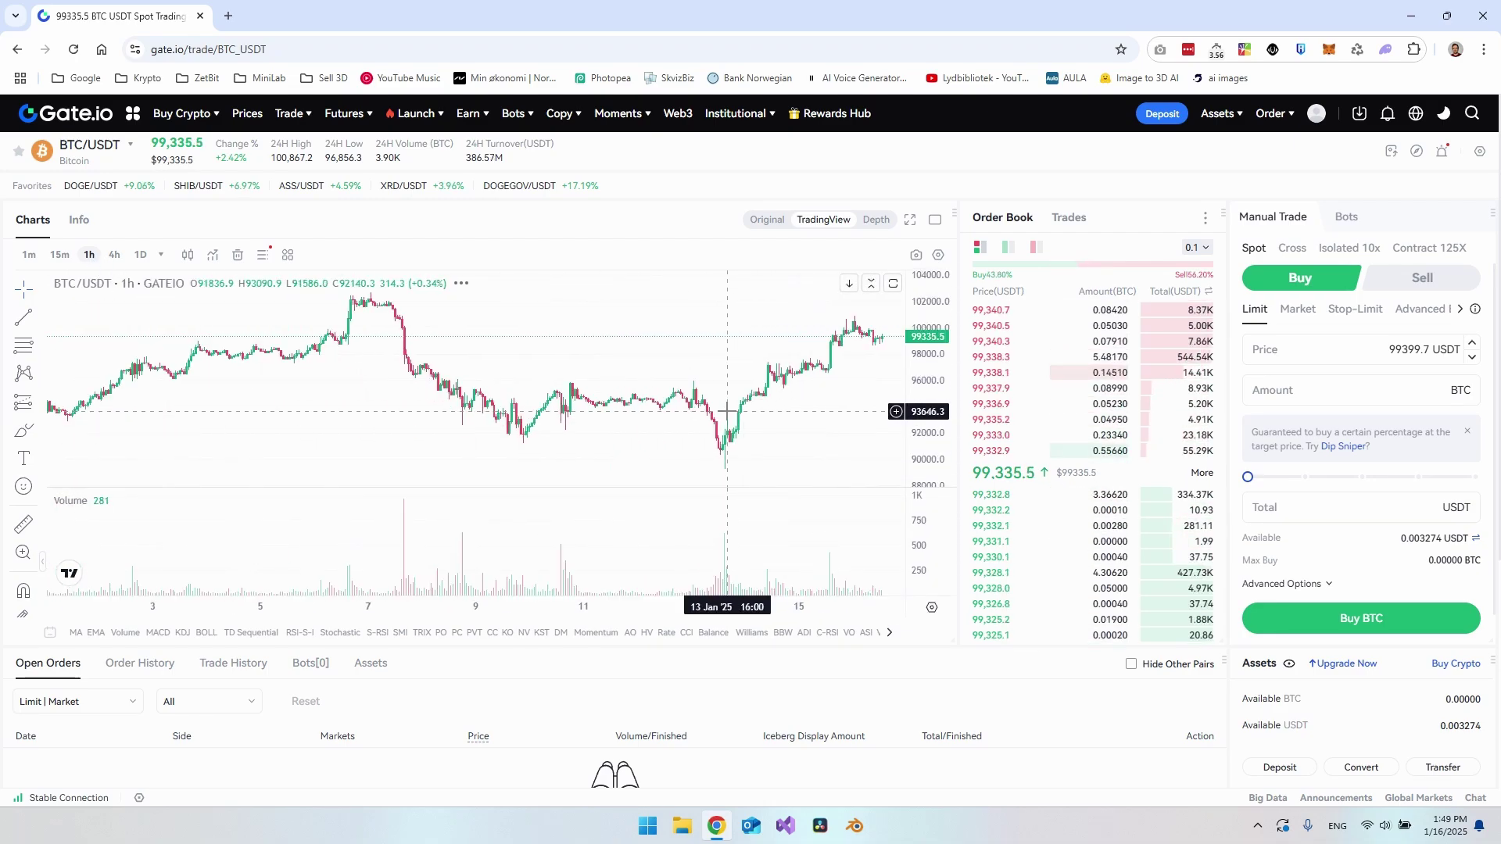
scroll(782, 395, up, 5)
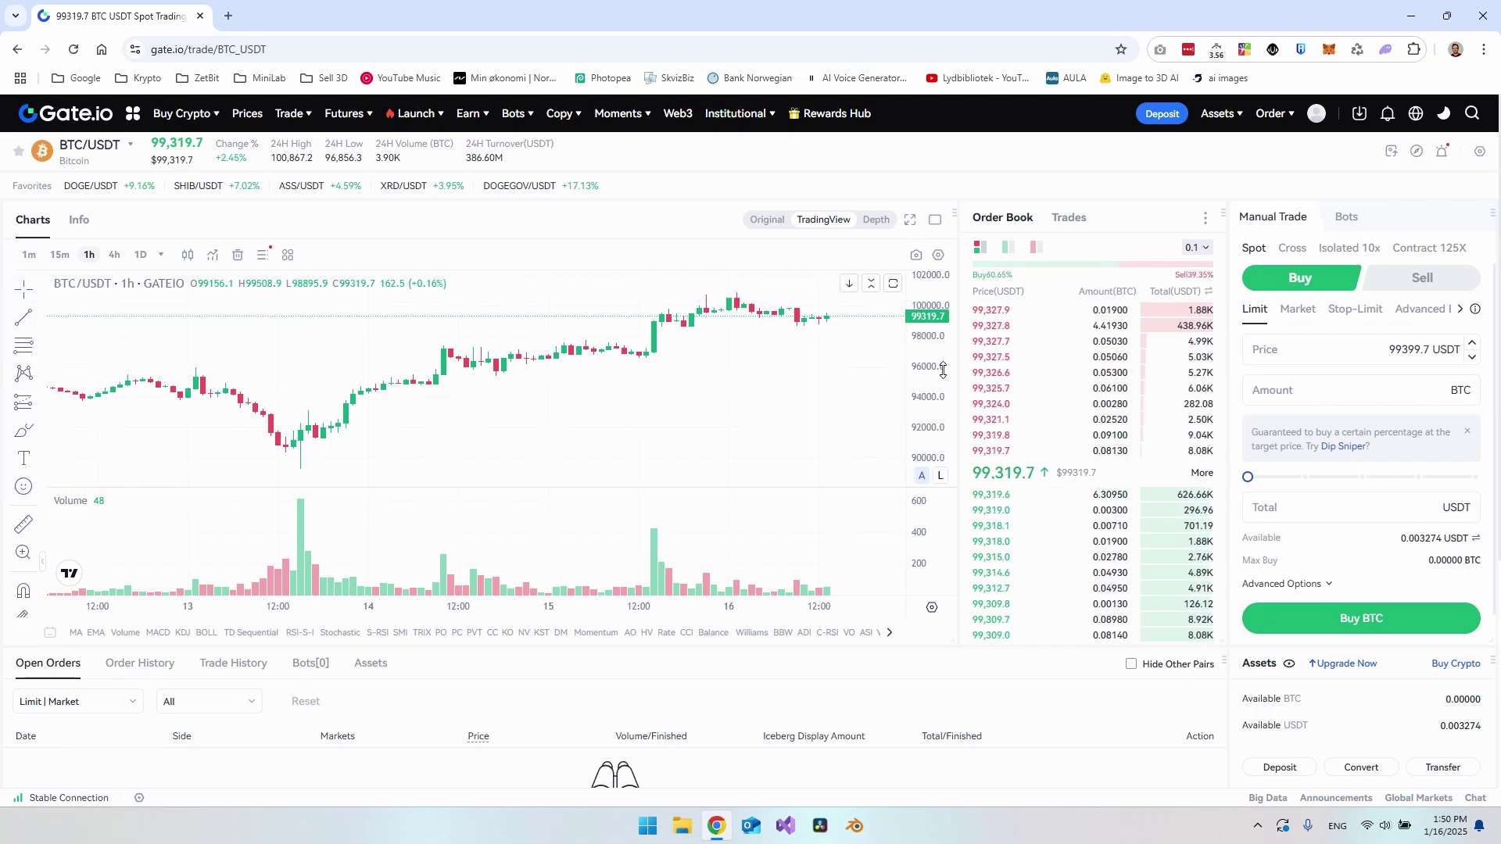
Draw a trend line from the 14 Jan peak at about 97362 to the following higher peak at about 100749, and delete it
click(24, 318)
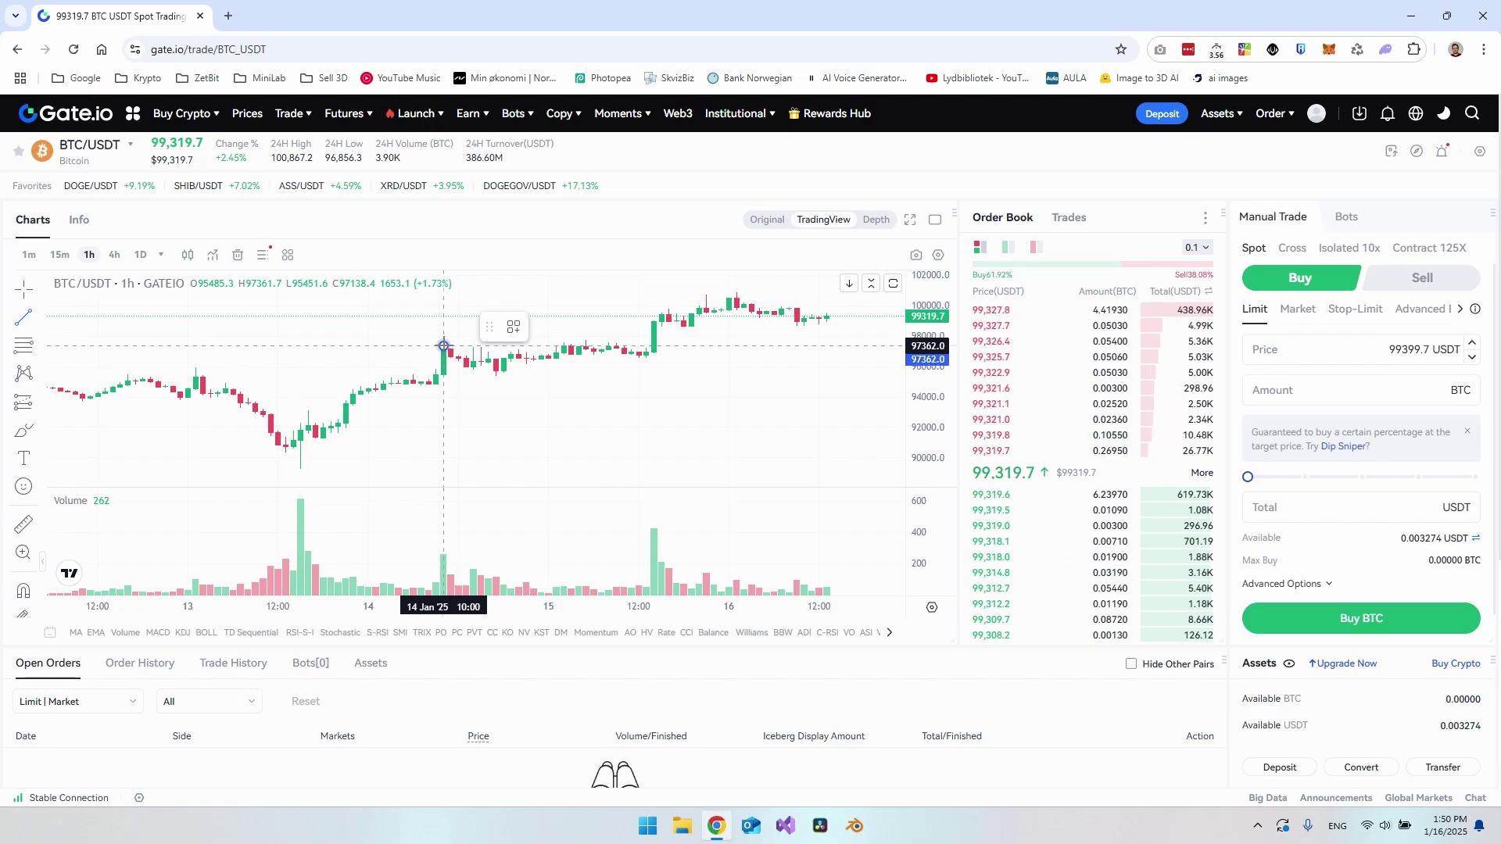
drag(443, 345, 706, 293)
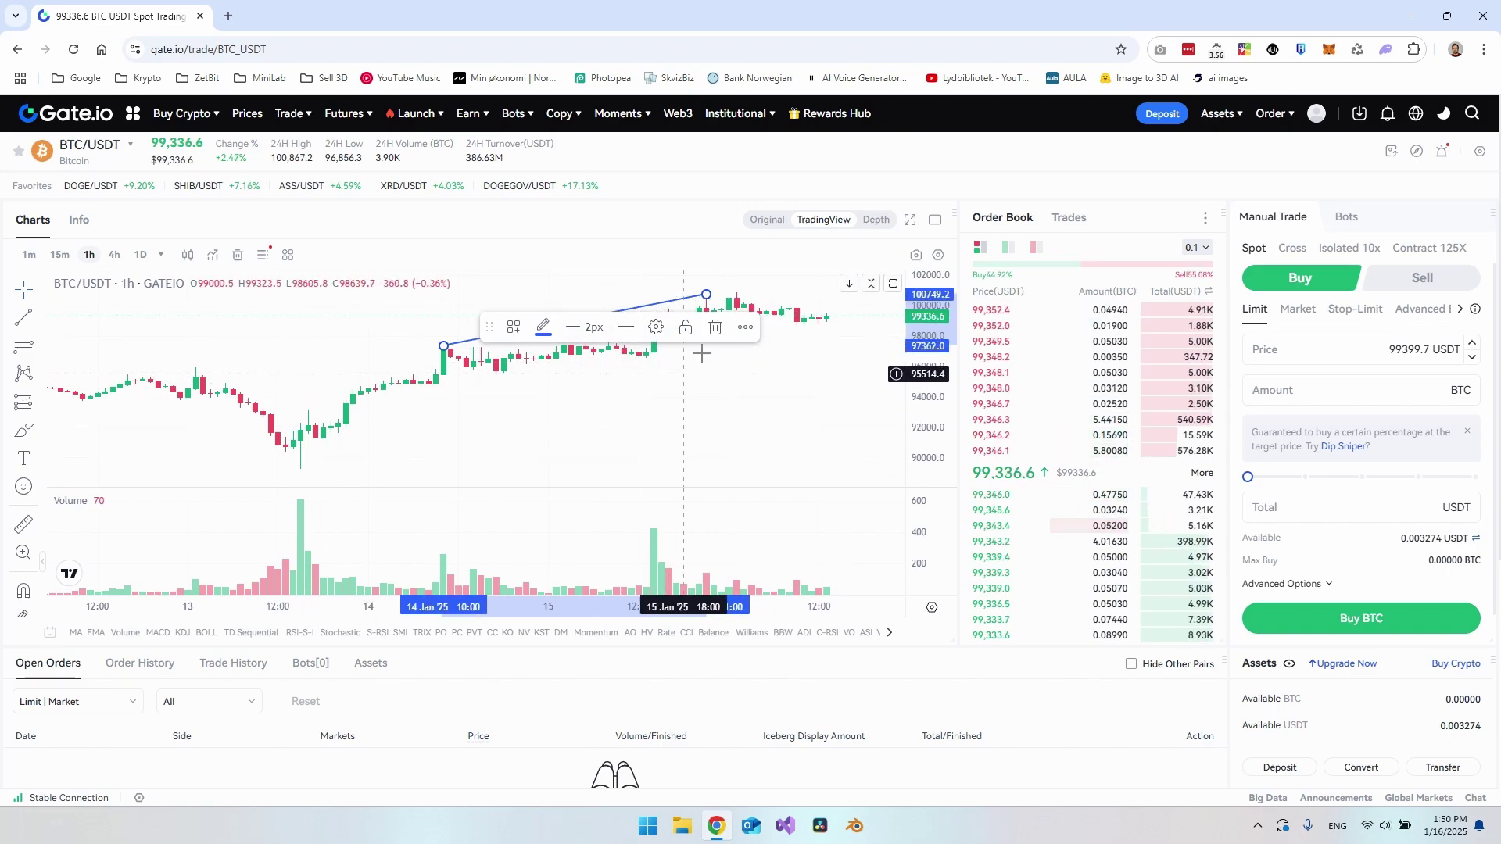
click(715, 327)
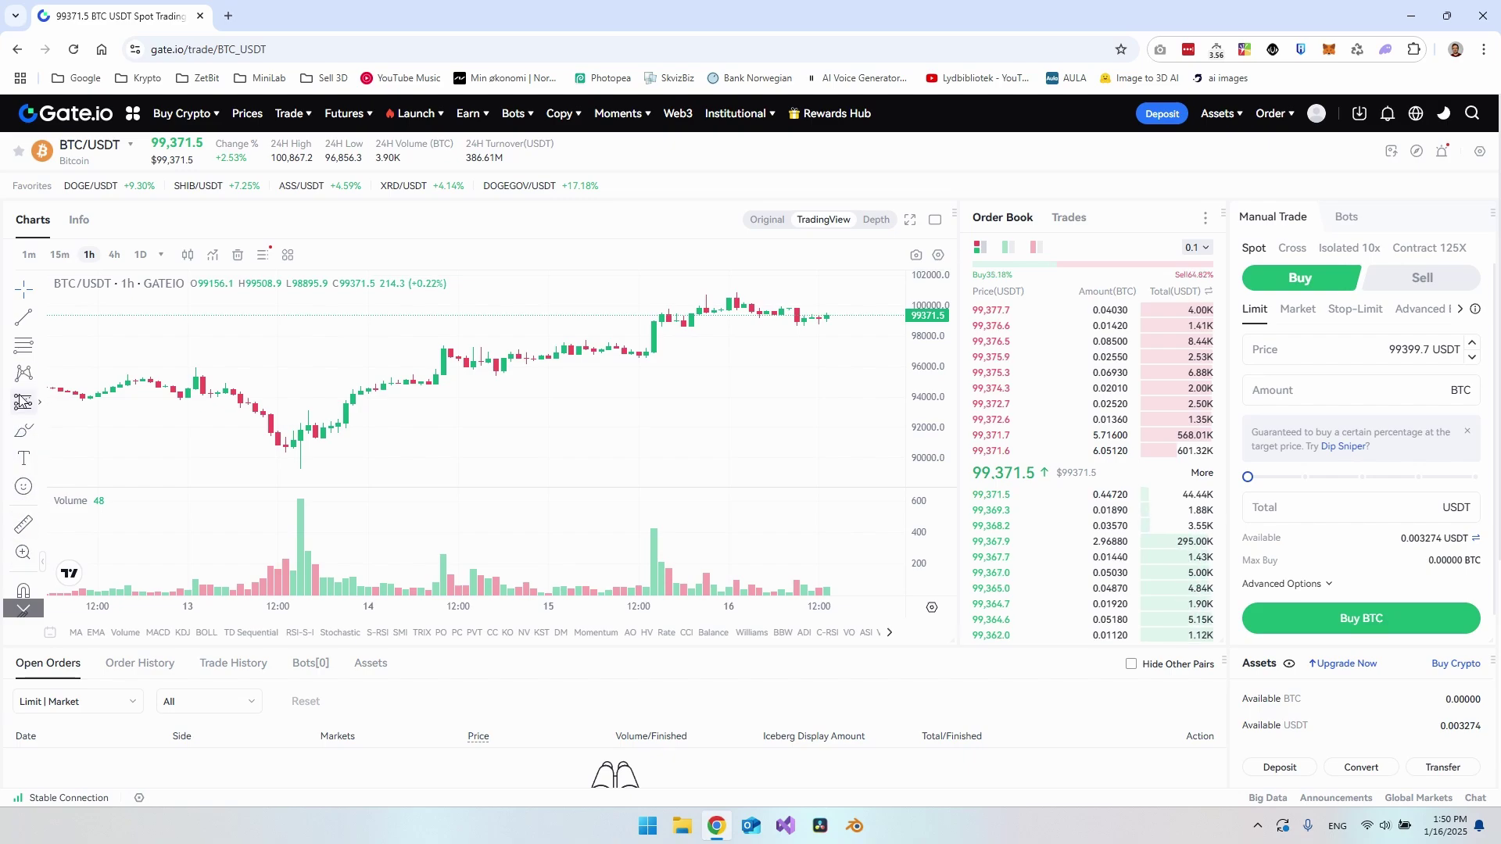
View the BTC/USDT market depth chart and return to the candlestick price chart
scroll(156, 328, down, 3)
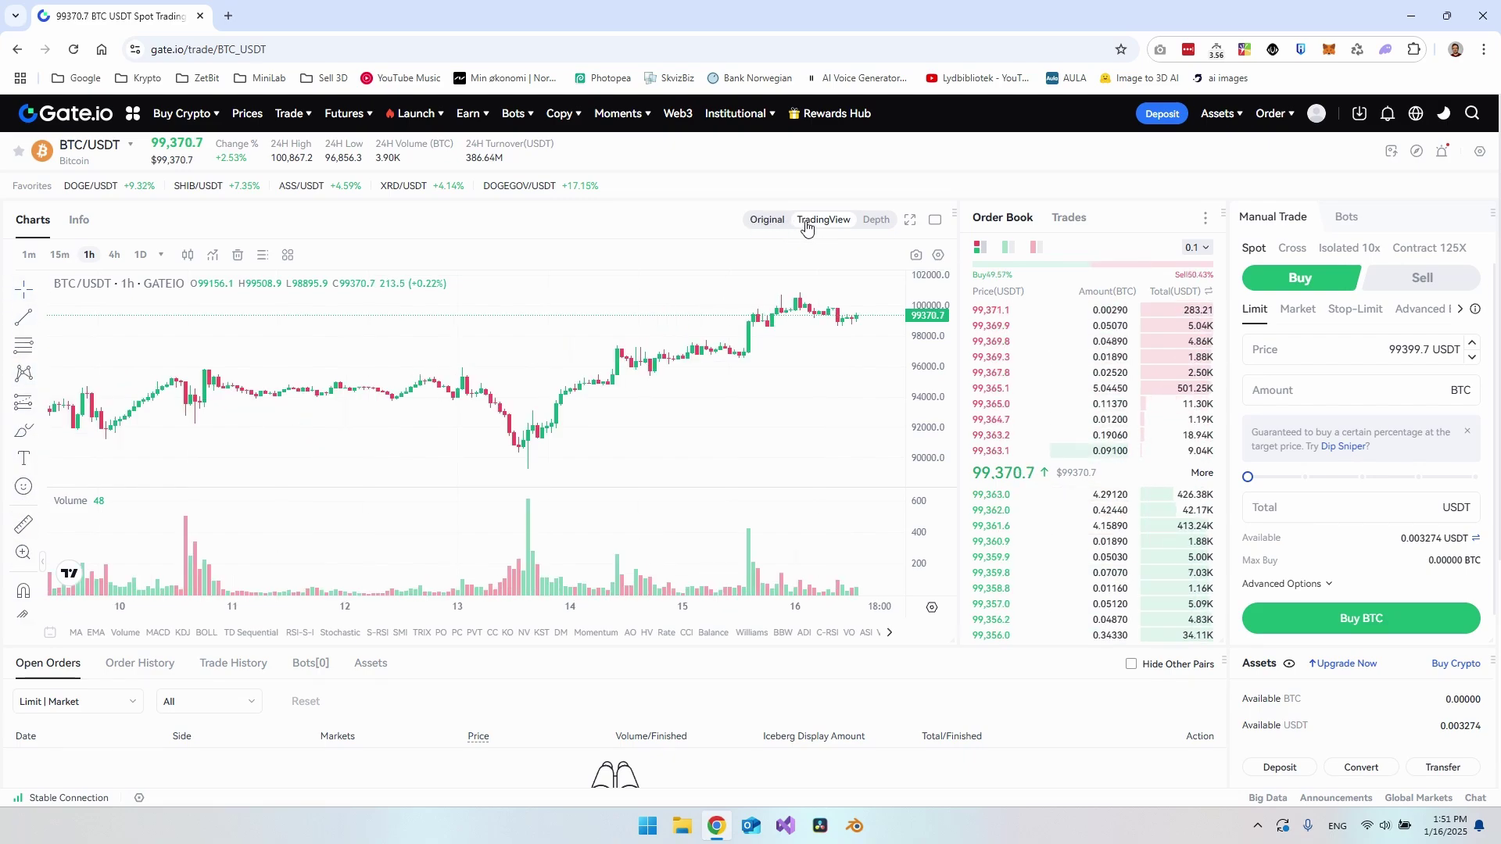
click(876, 222)
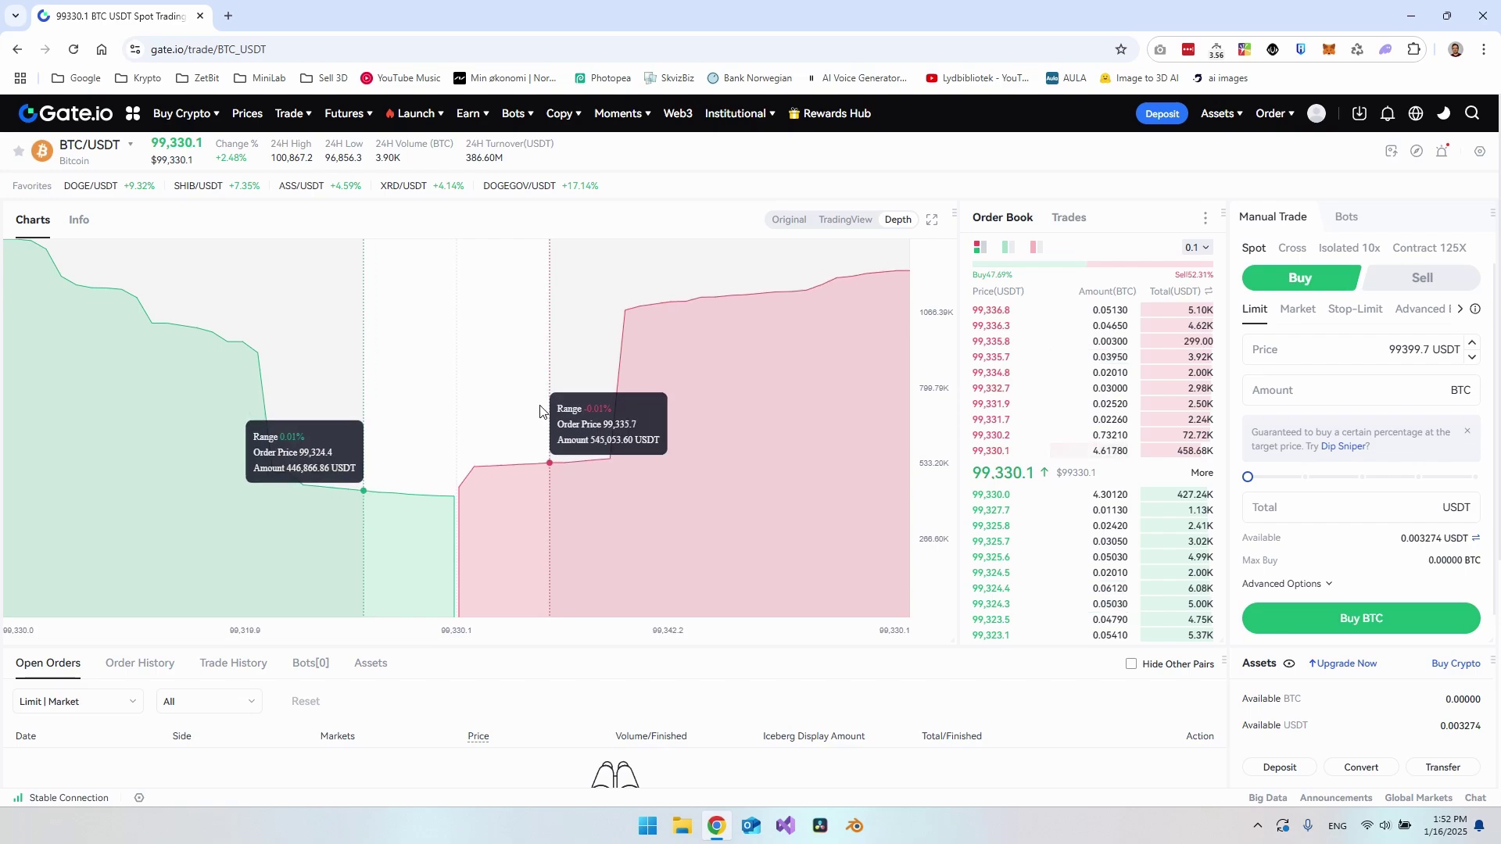
click(789, 219)
Open the order history below the chart and review the past orders' sides, prices, filled volumes and totals
scroll(948, 508, down, 4)
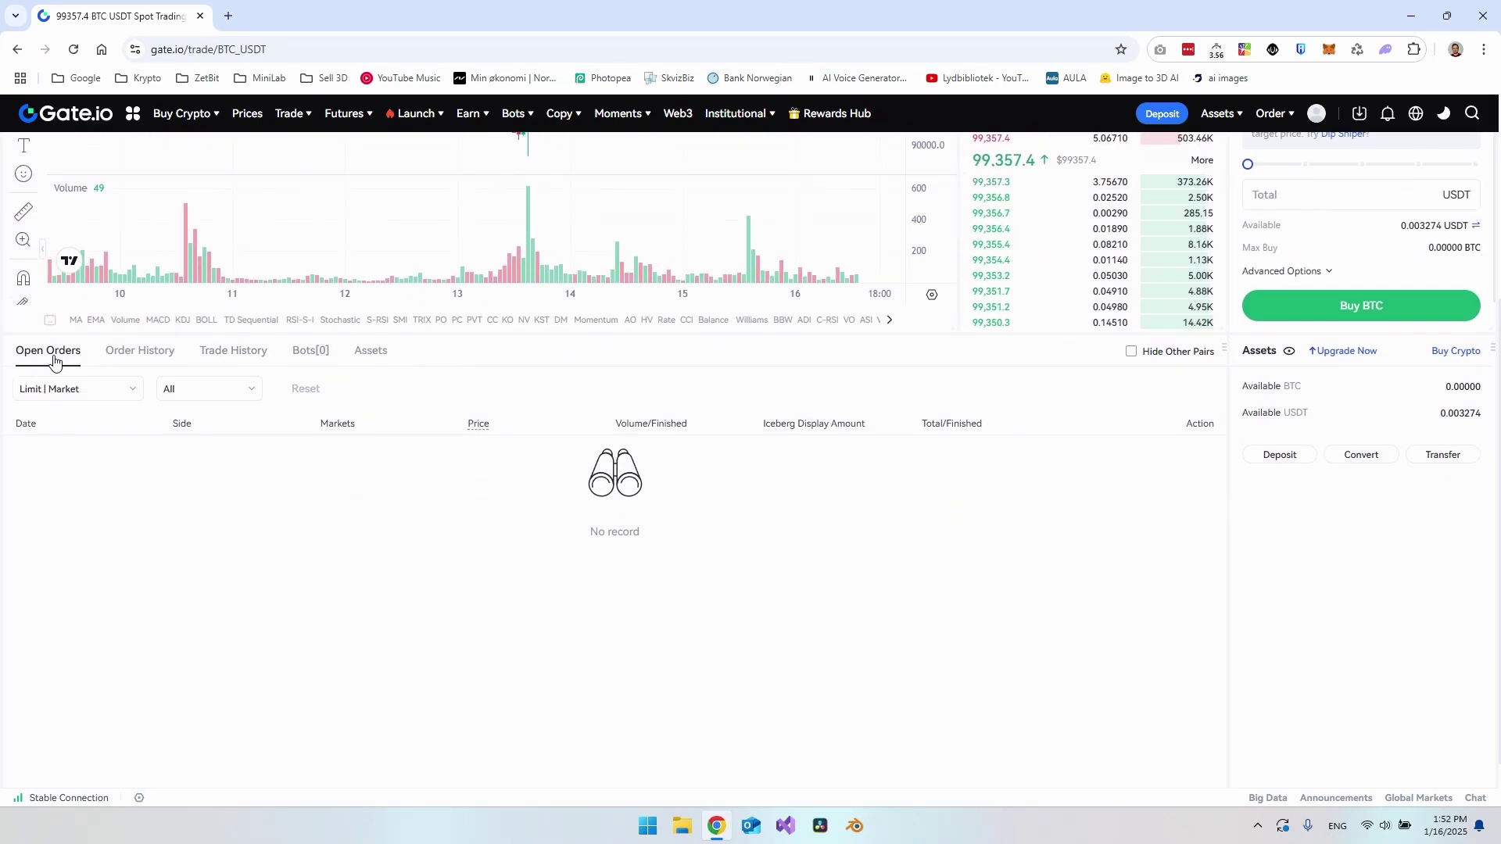
click(139, 356)
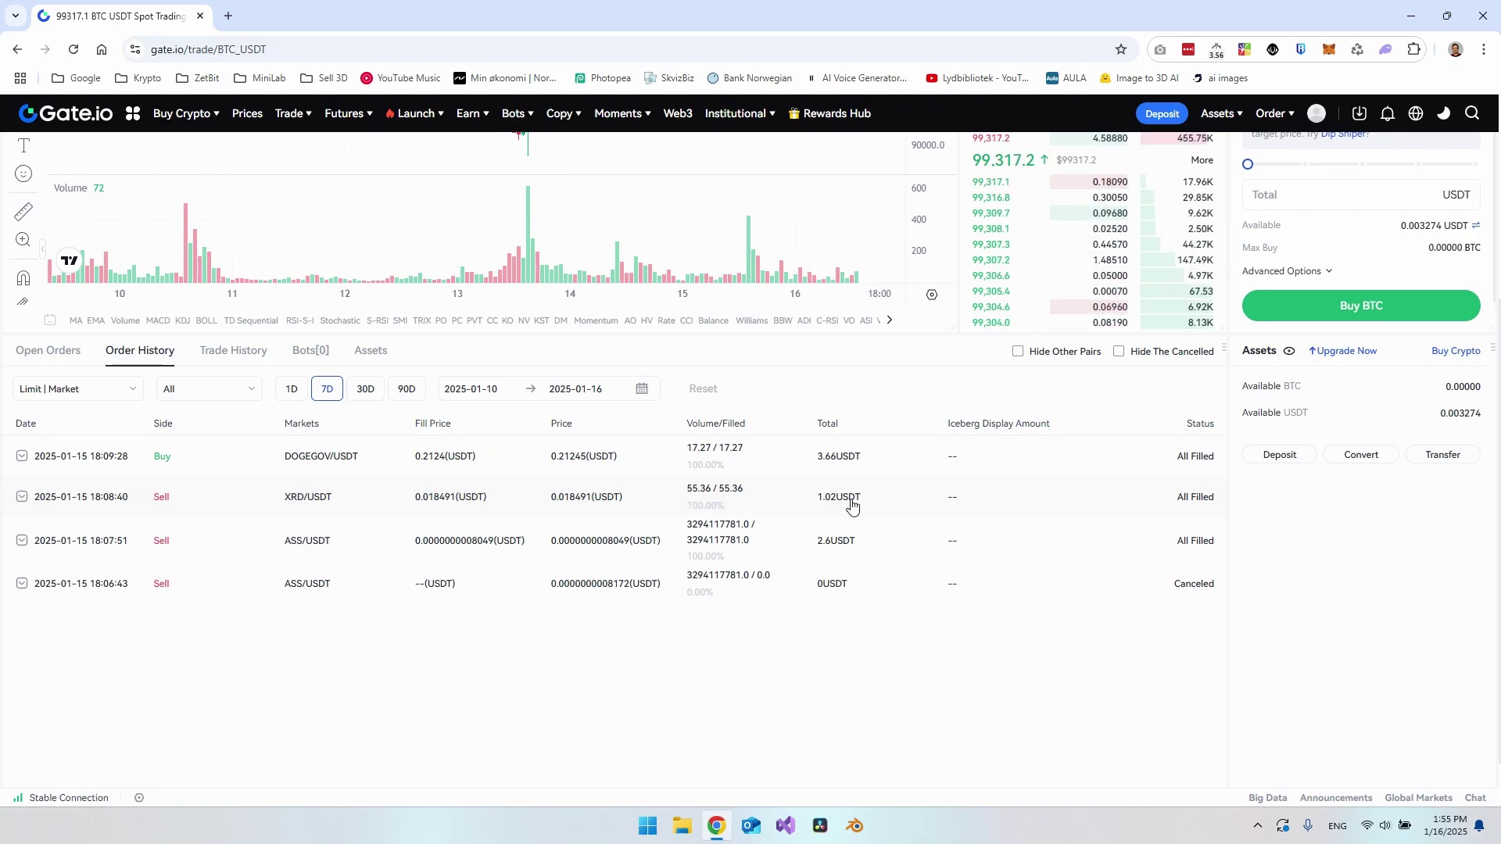
scroll(1196, 500, up, 1)
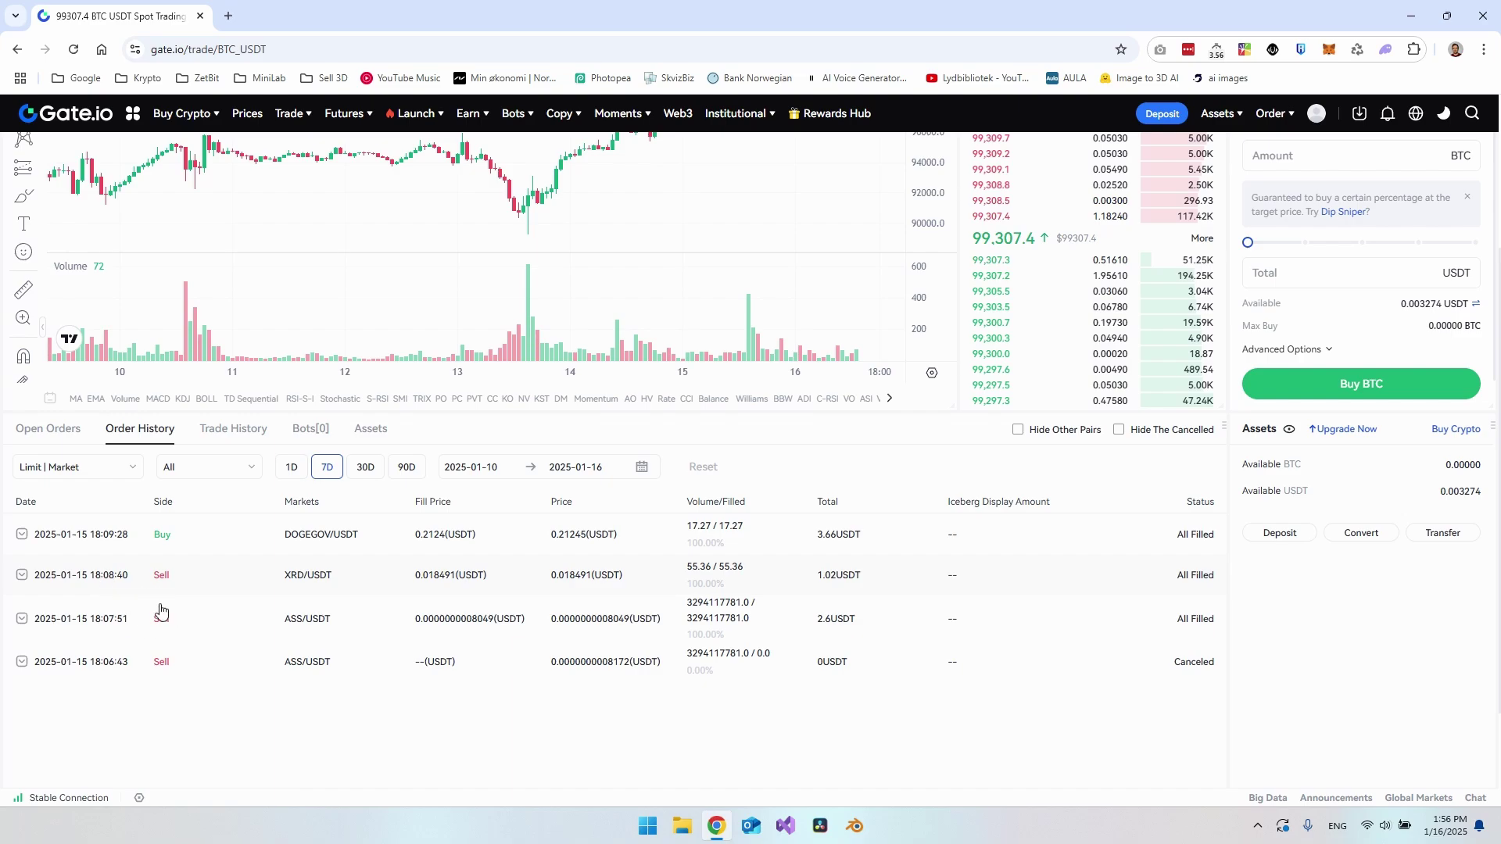
scroll(339, 607, up, 3)
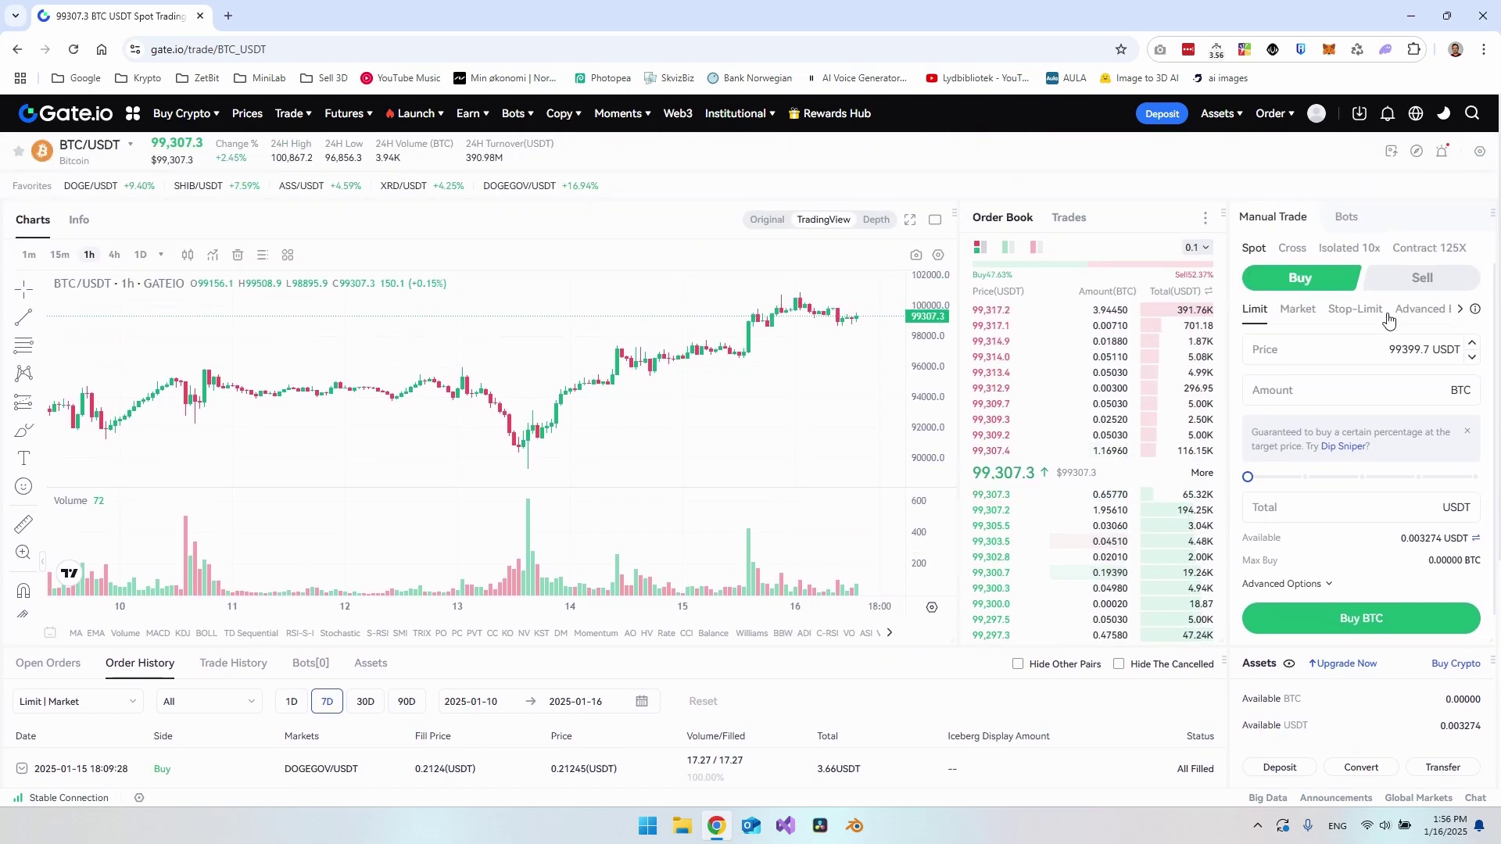
View the sell side of the BTC limit order form and return to the buy side
click(1431, 281)
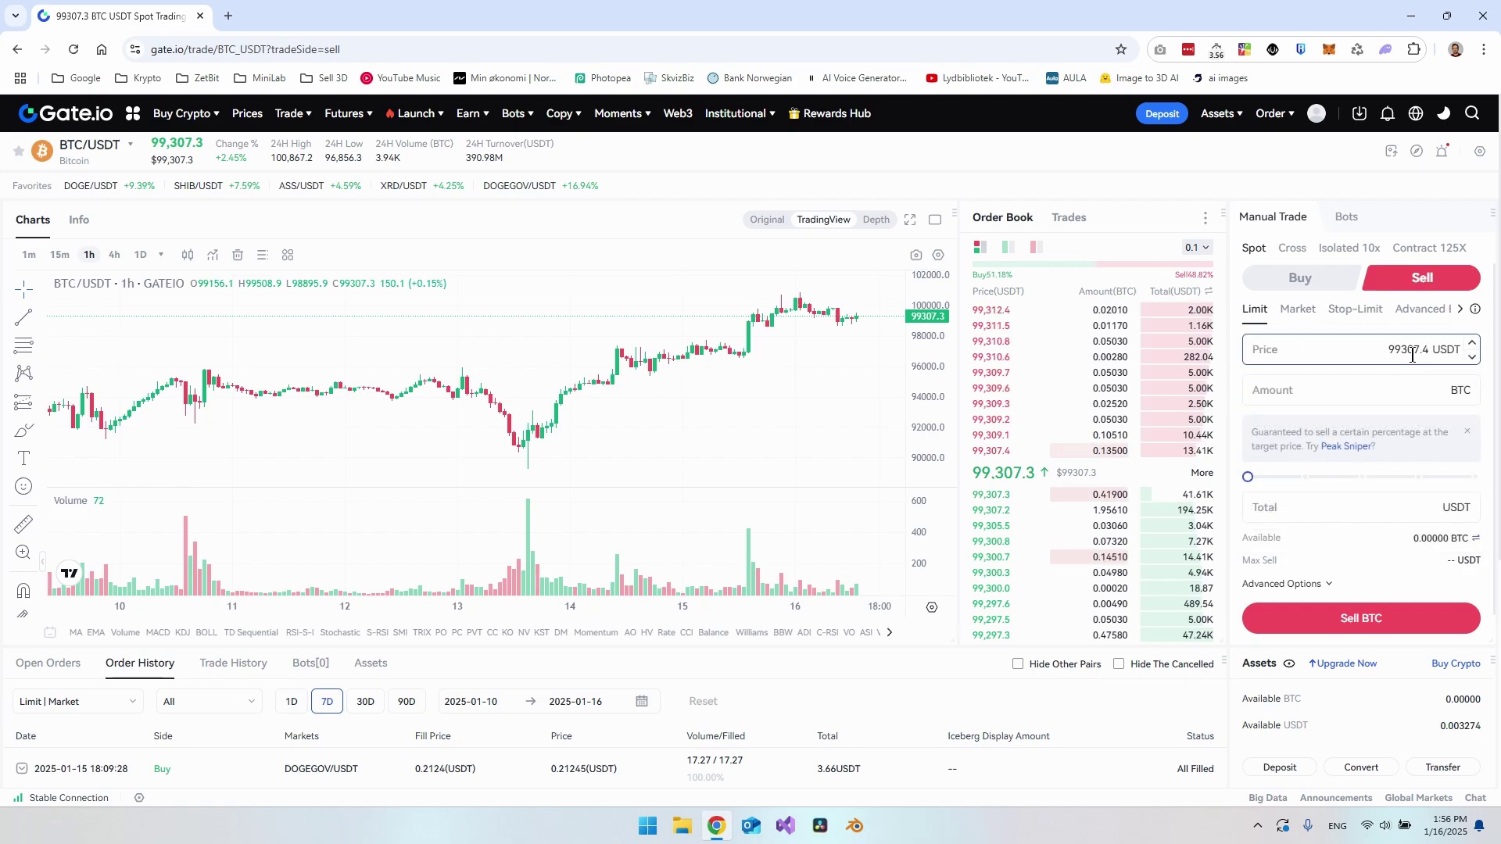
click(1304, 279)
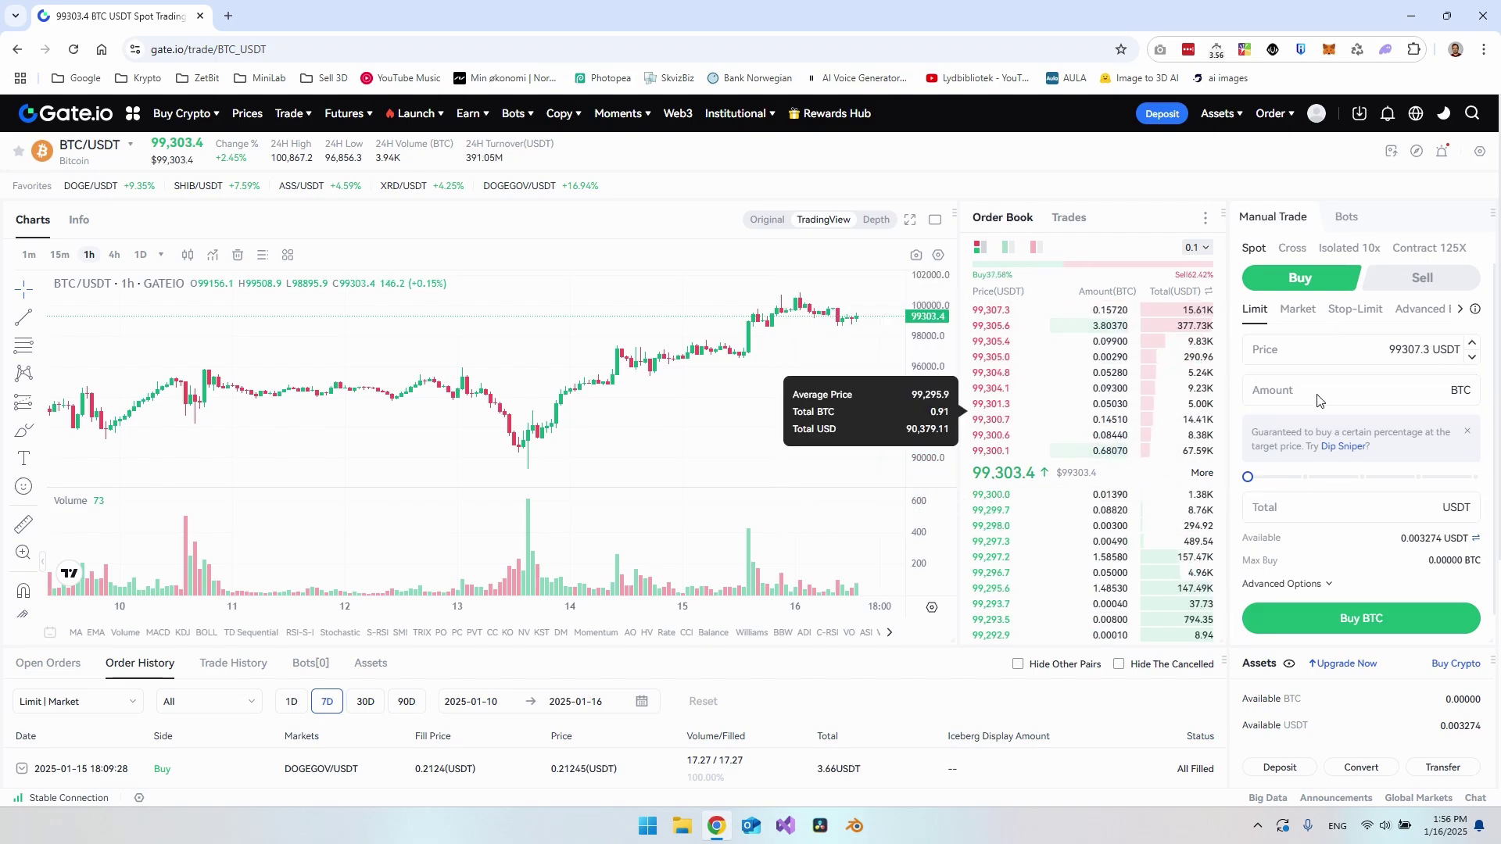
Check the order statuses in the order history and highlight the limit price in the BTC buy form
scroll(1322, 395, down, 3)
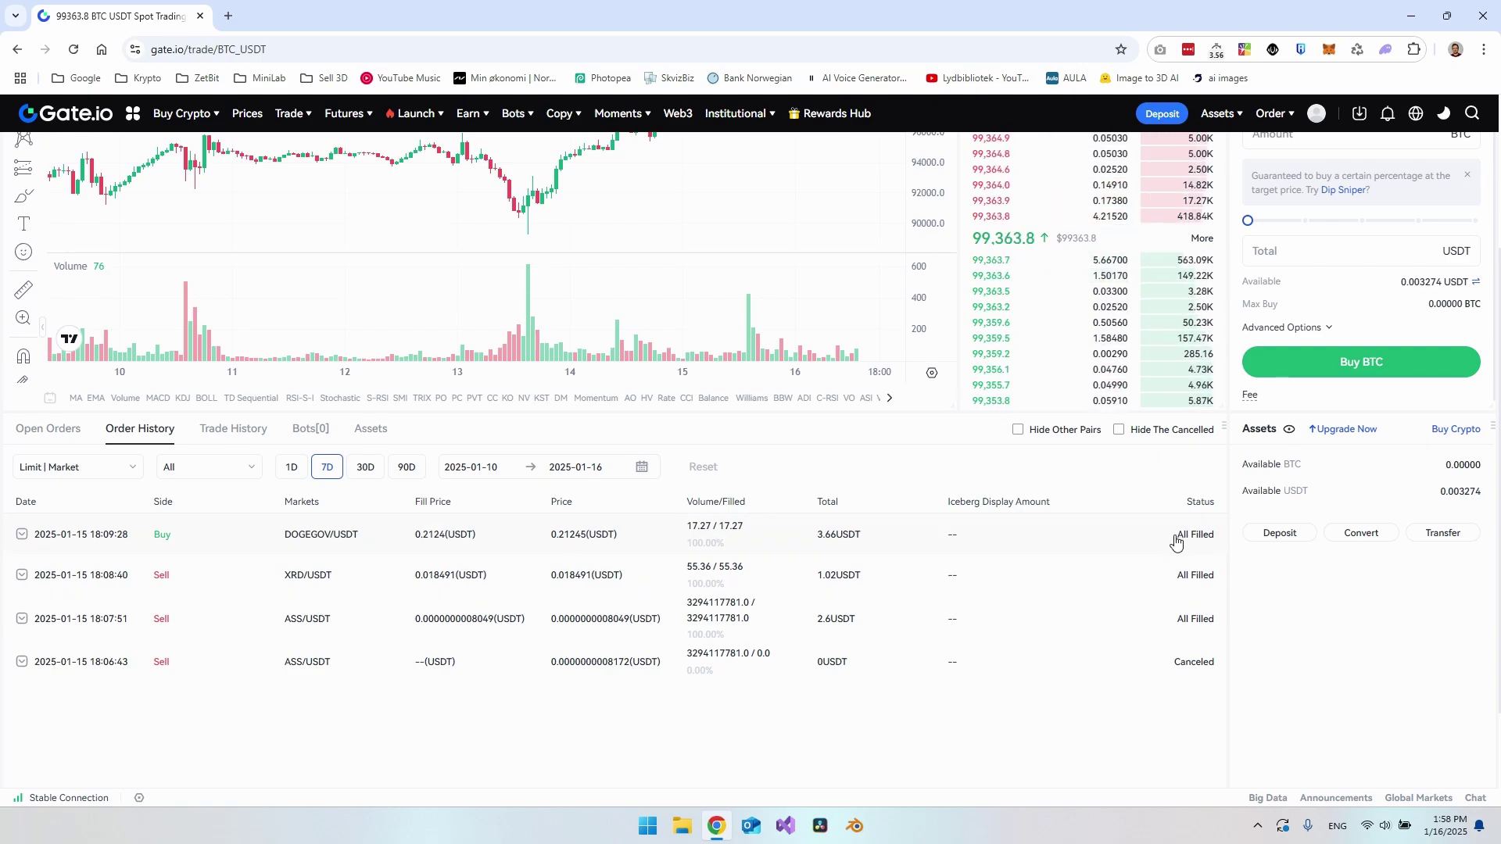
scroll(1197, 539, up, 3)
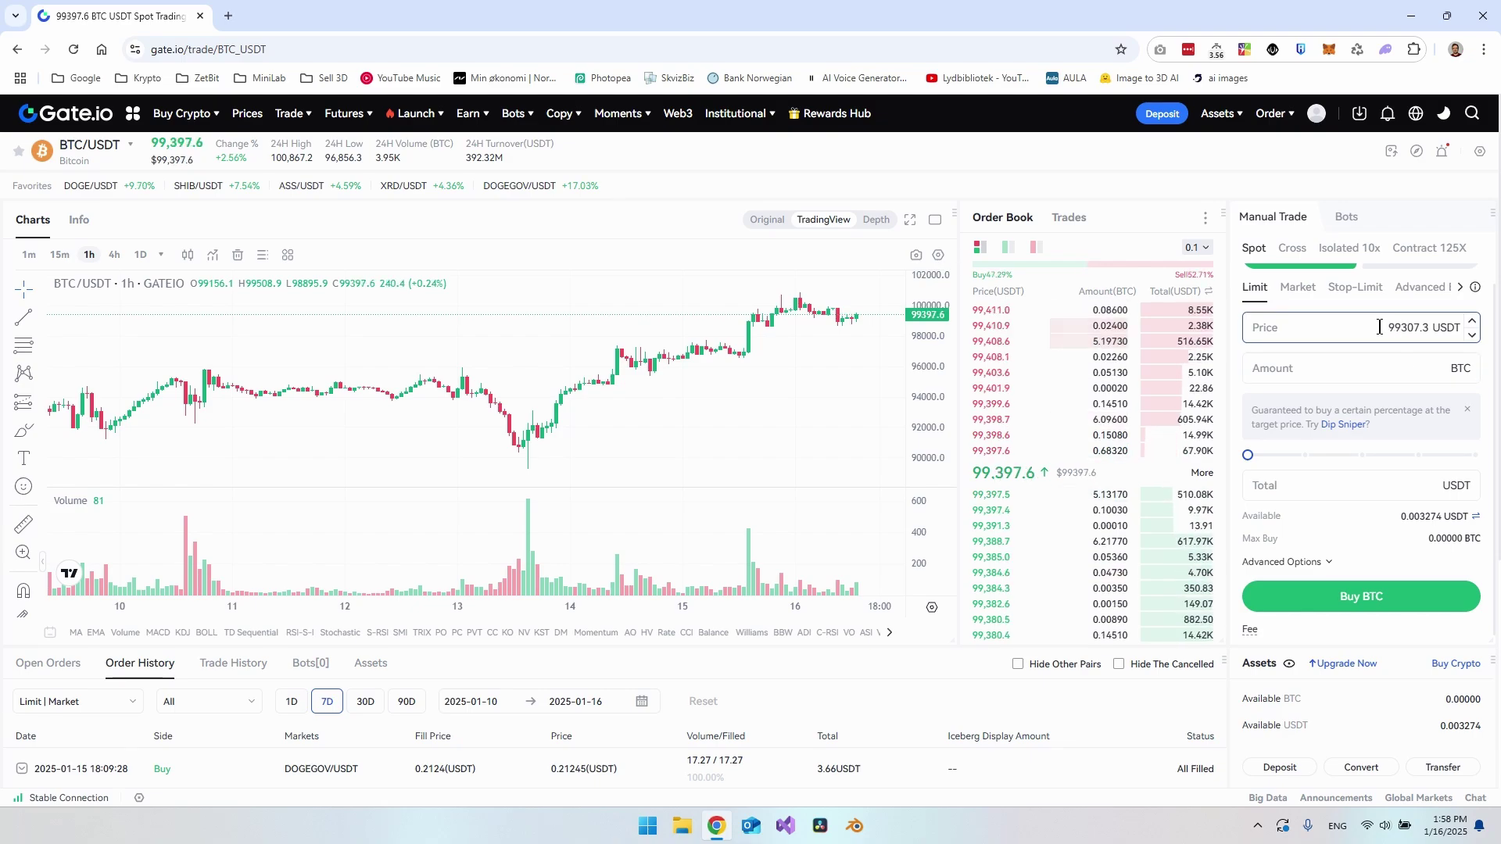
drag(1387, 329, 1442, 336)
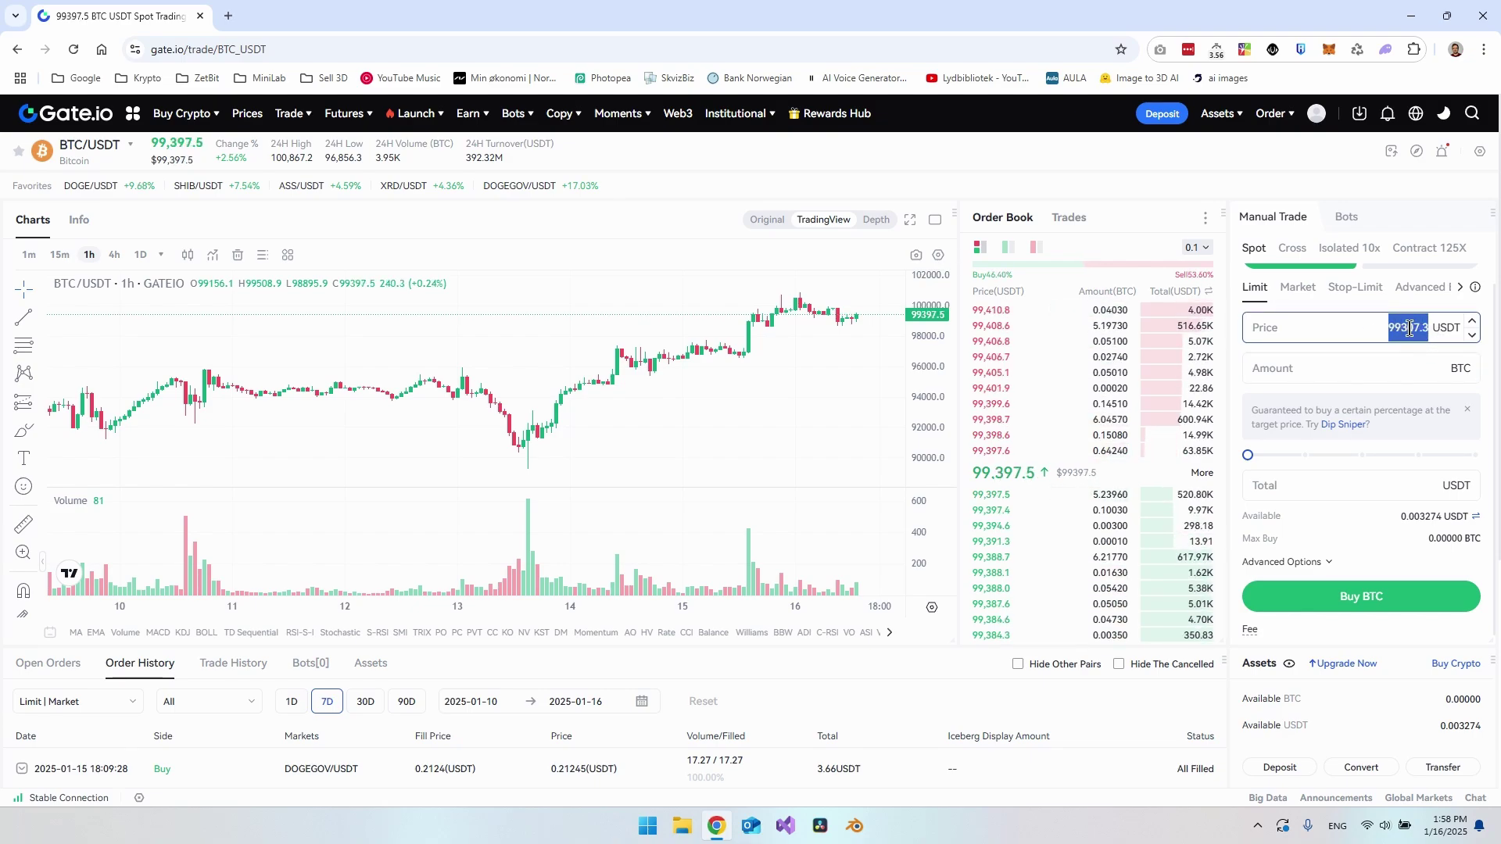
Set the BTC buy limit order to a price of 100000 USDT and an amount of 1 BTC
text(1)
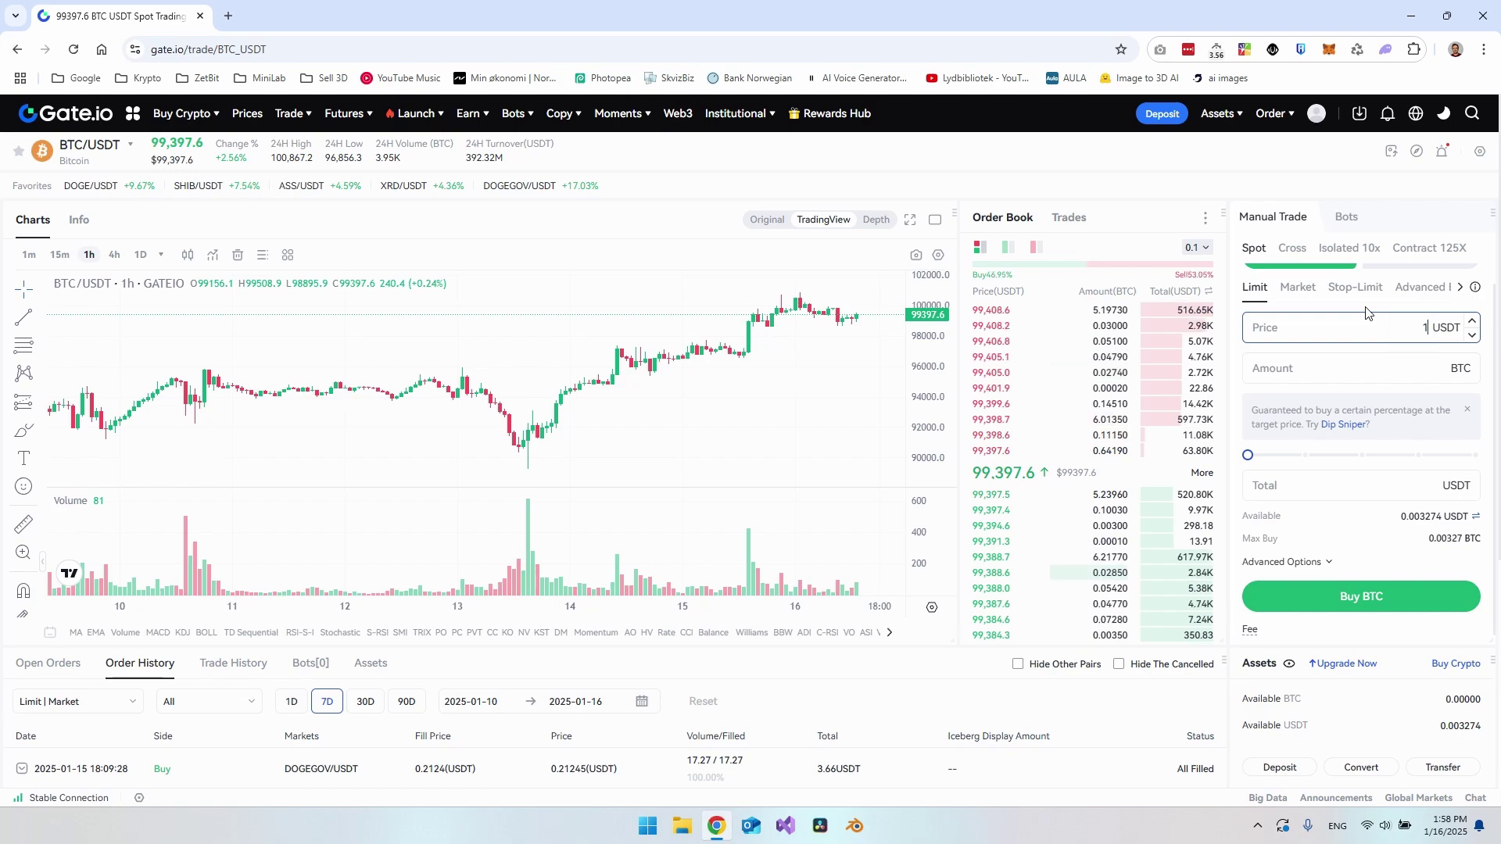
text(00000)
click(1413, 368)
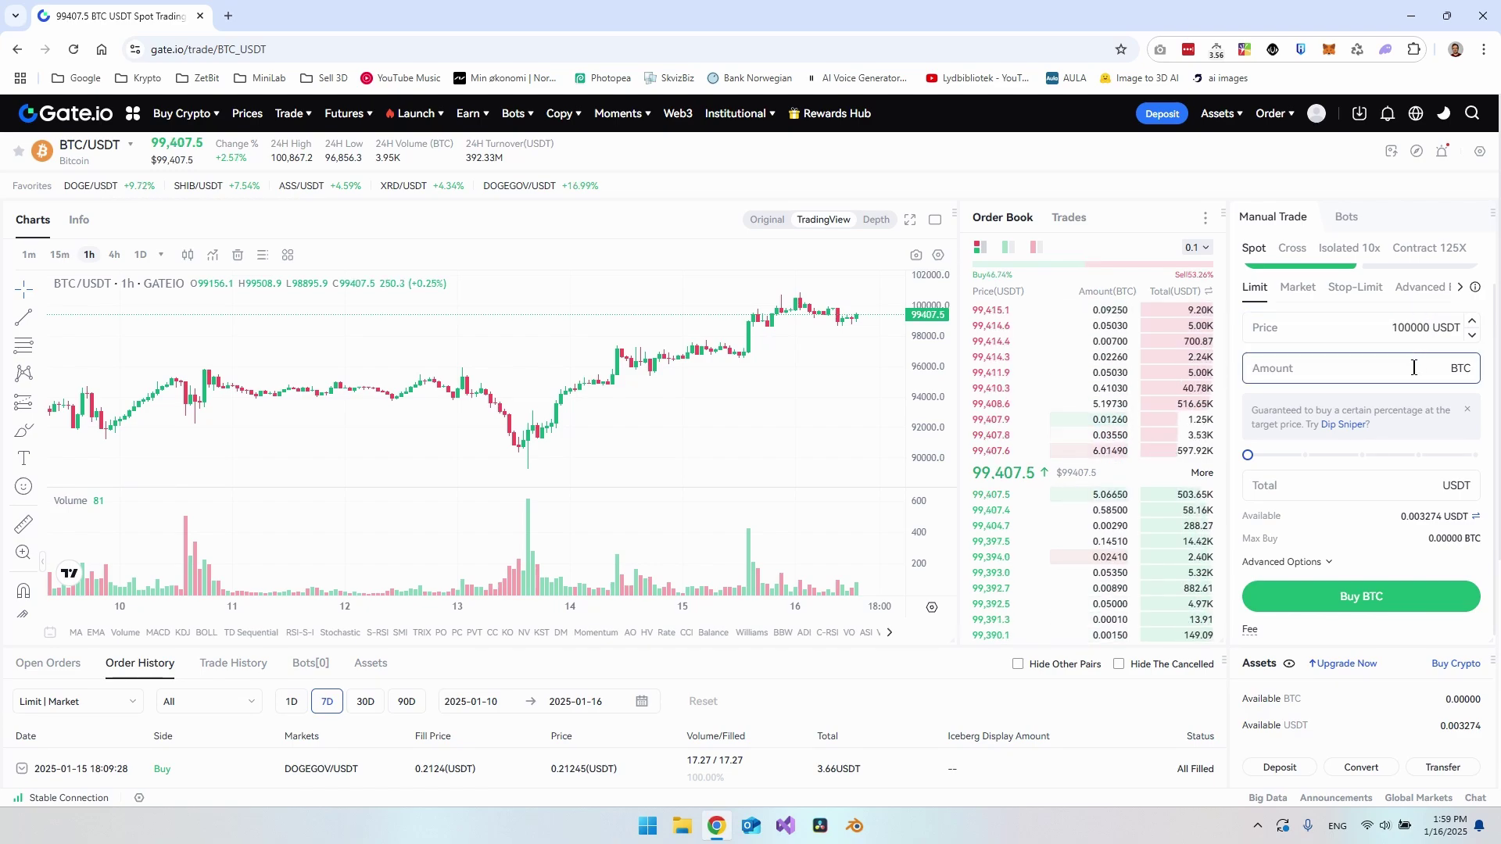
text(1)
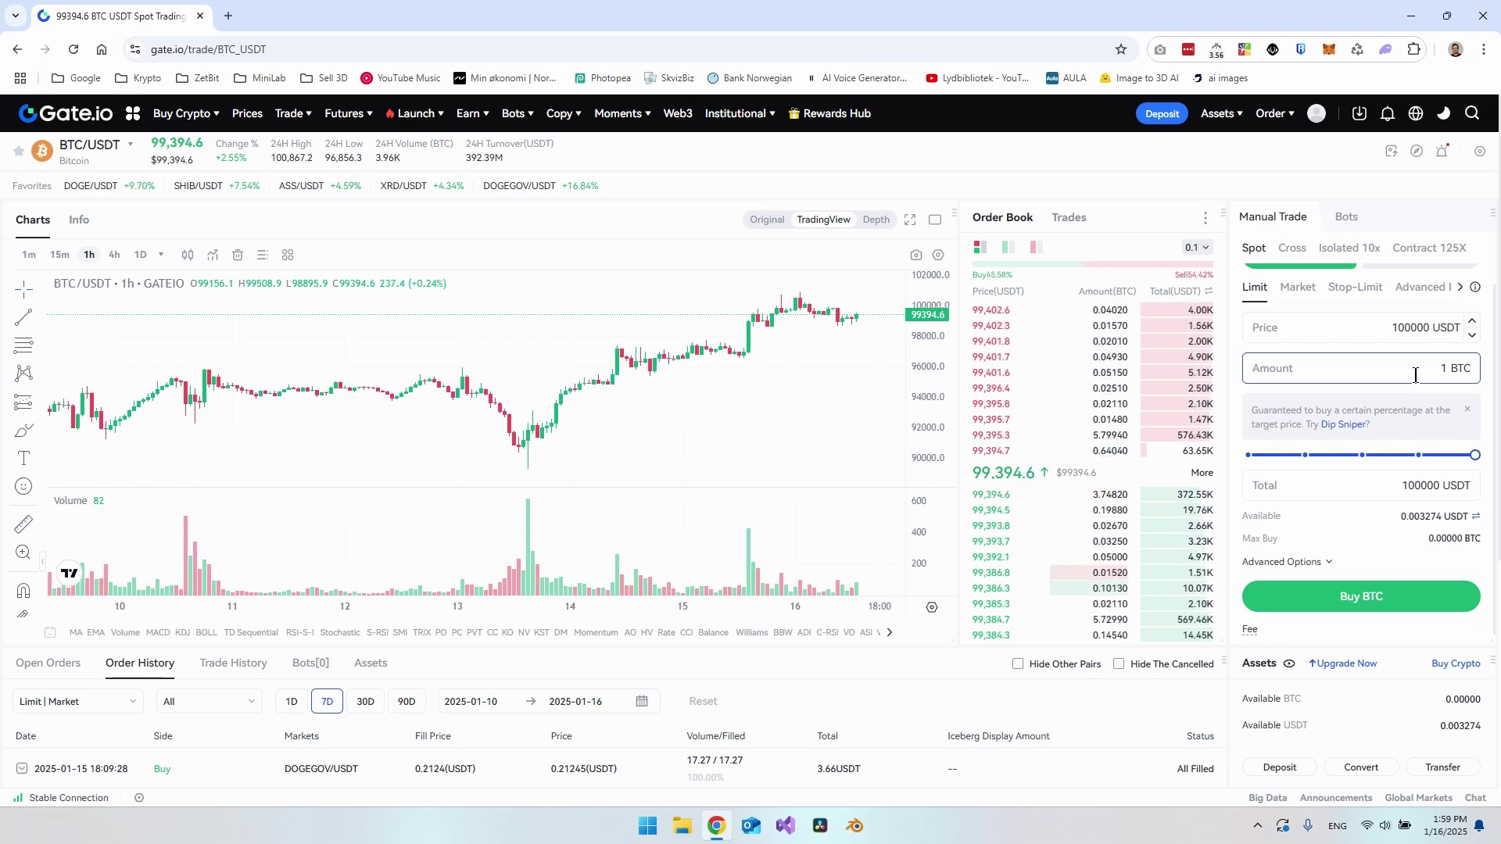
click(1407, 330)
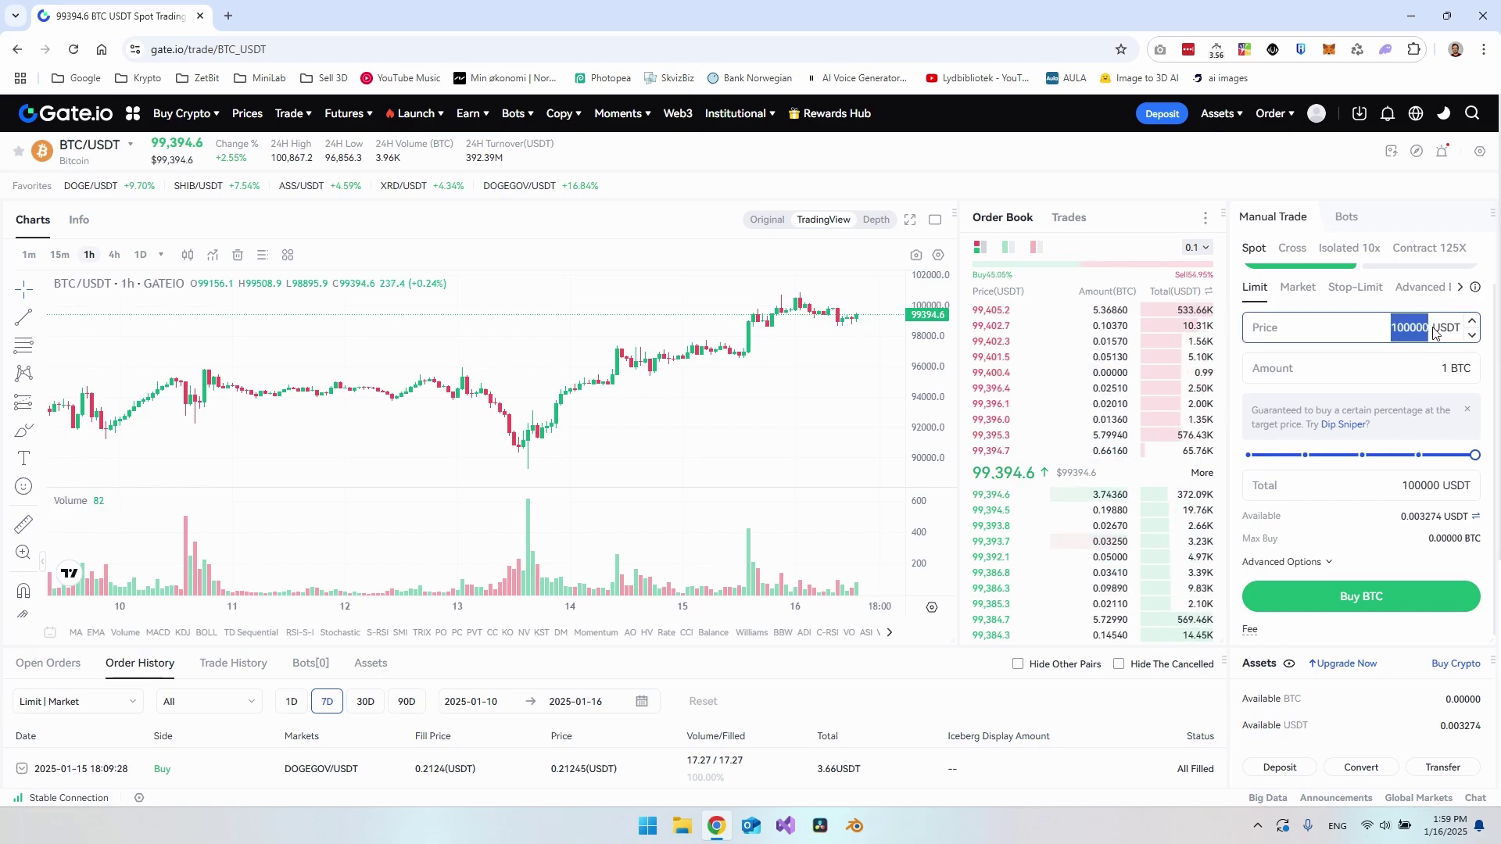
click(1447, 364)
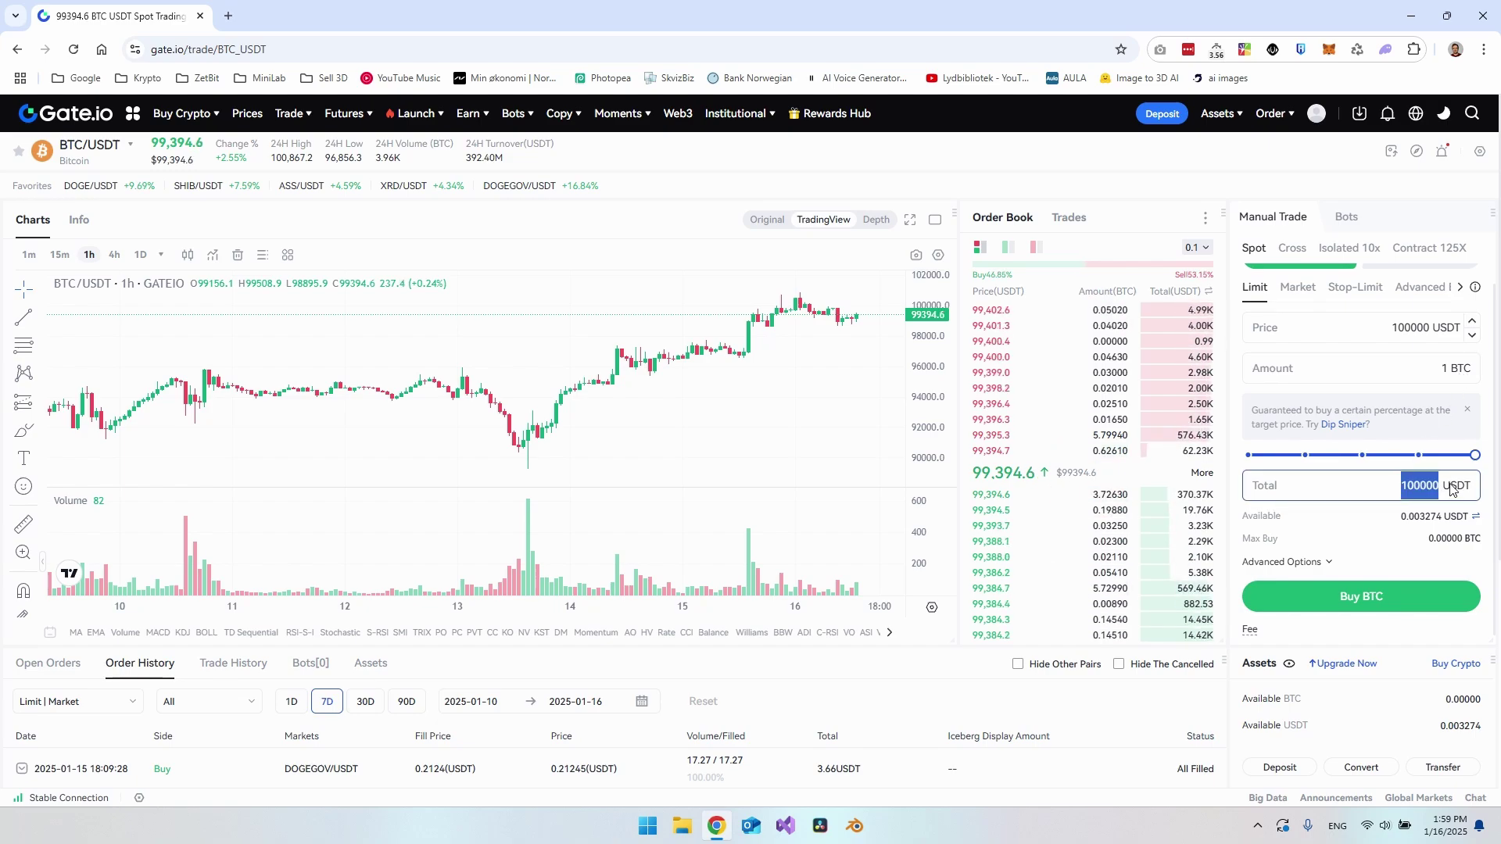
Clear the buy order's total and dismiss the Dip Sniper suggestion in the order form
key(BackSpace)
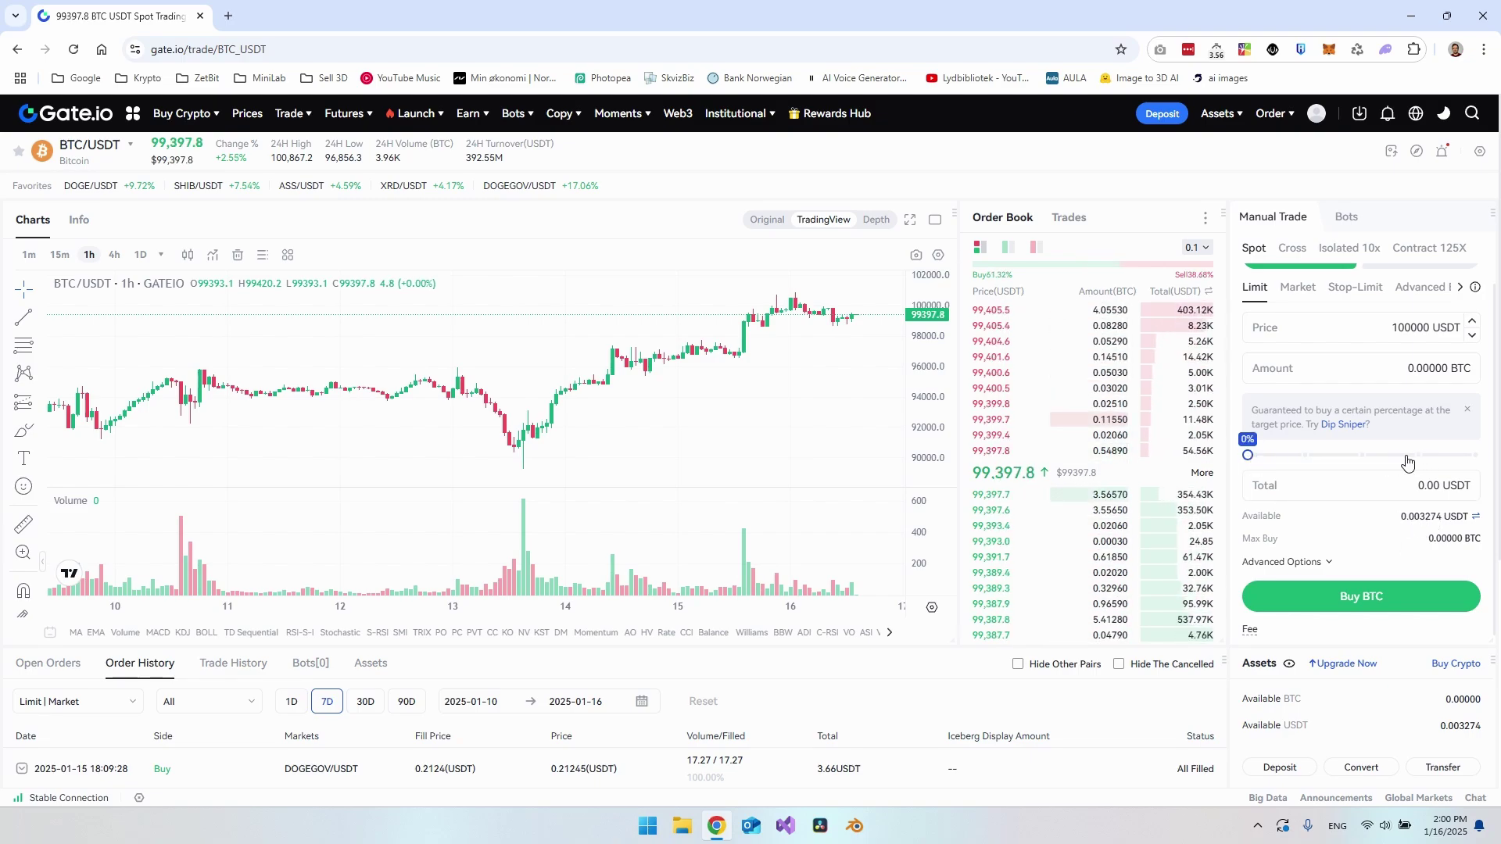
click(1467, 408)
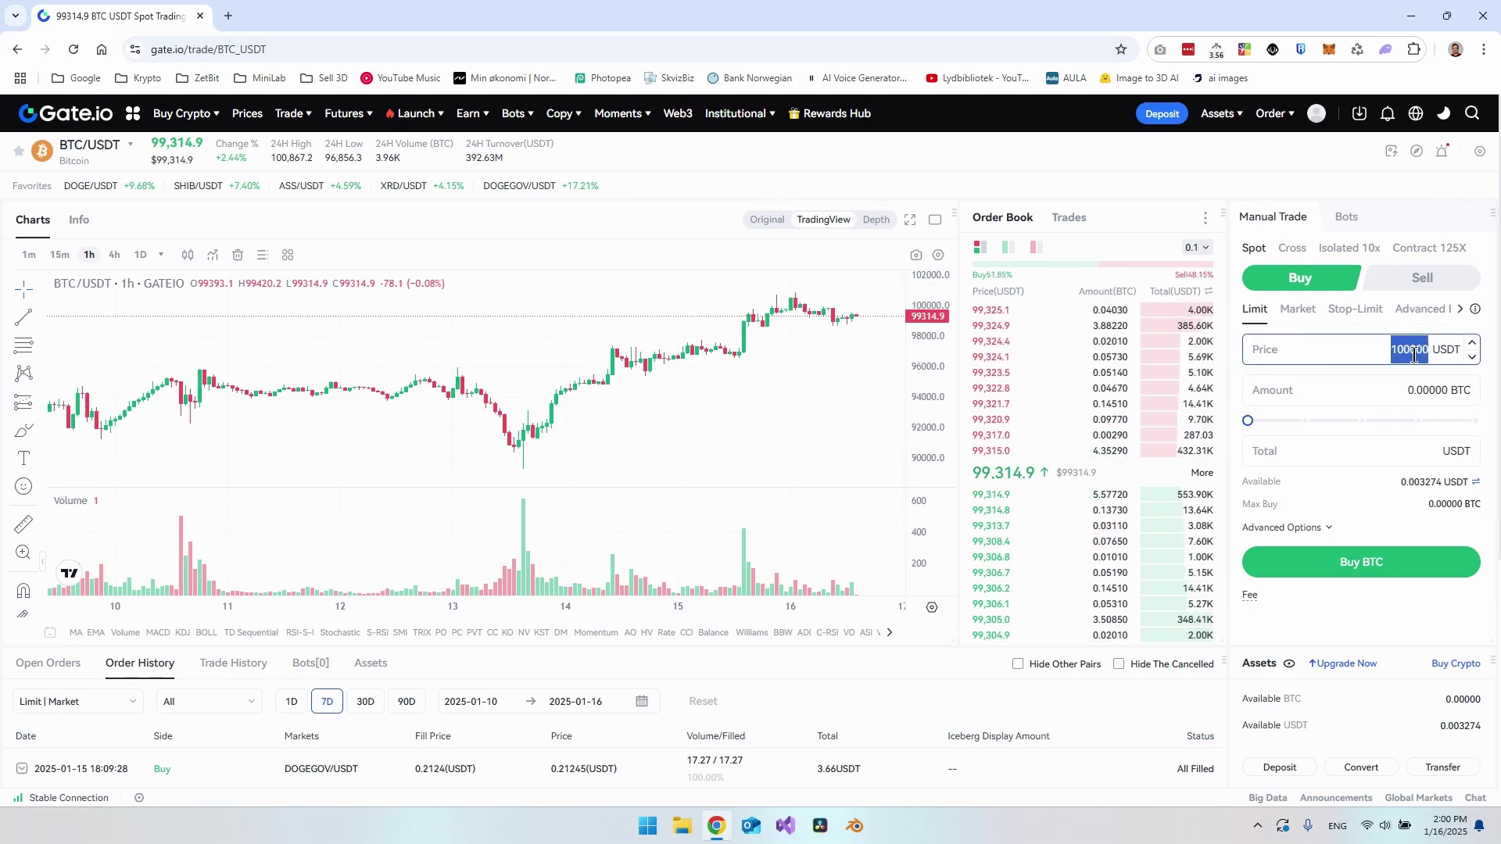
Try a buy limit price of 99310 USDT, return it to 100000 USDT and clear the order amount
text(99310)
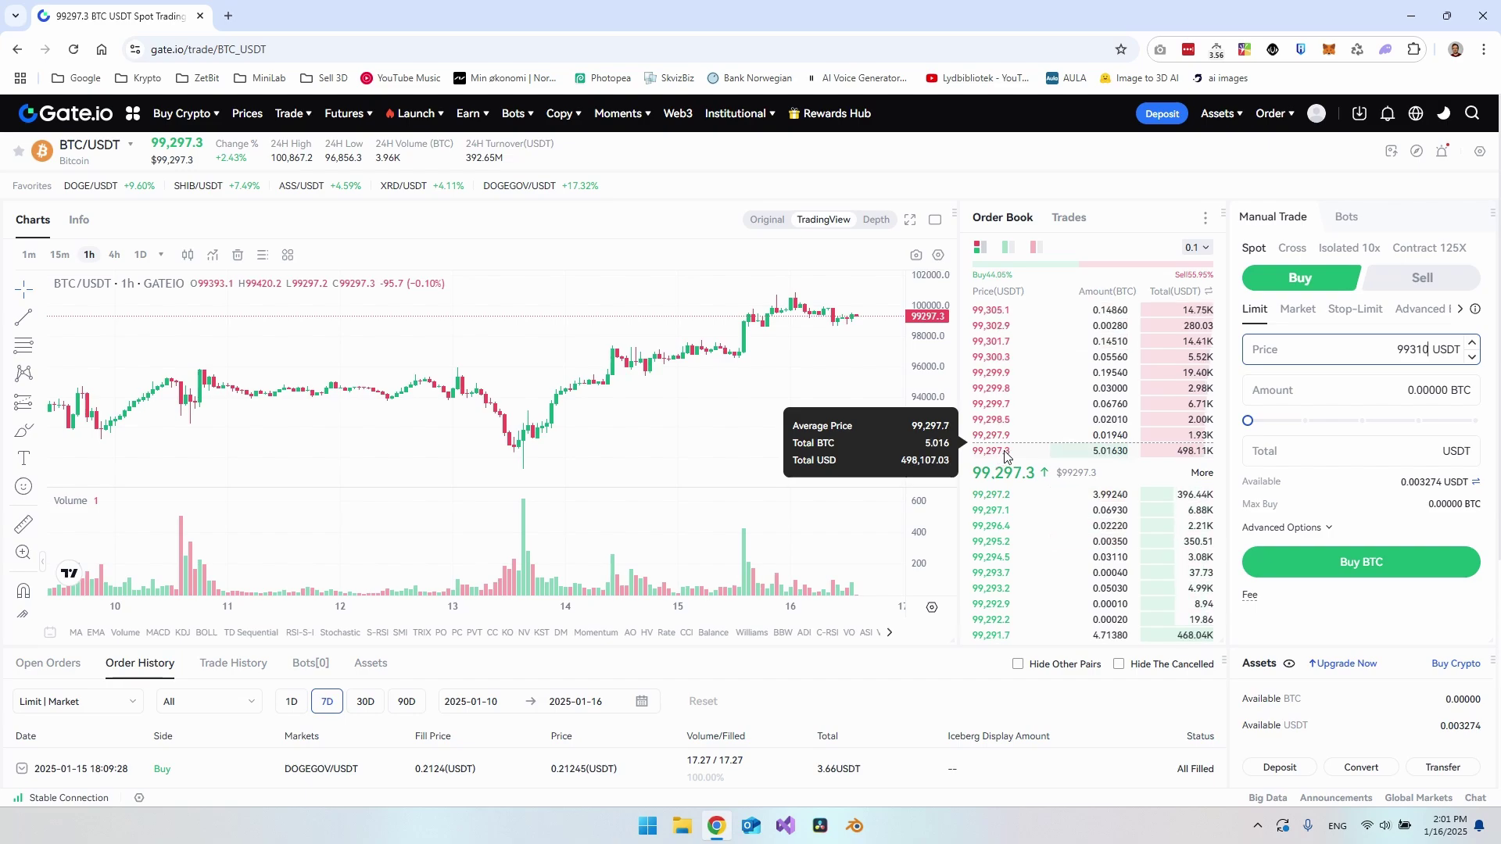
double_click(1404, 350)
key(BackSpace)
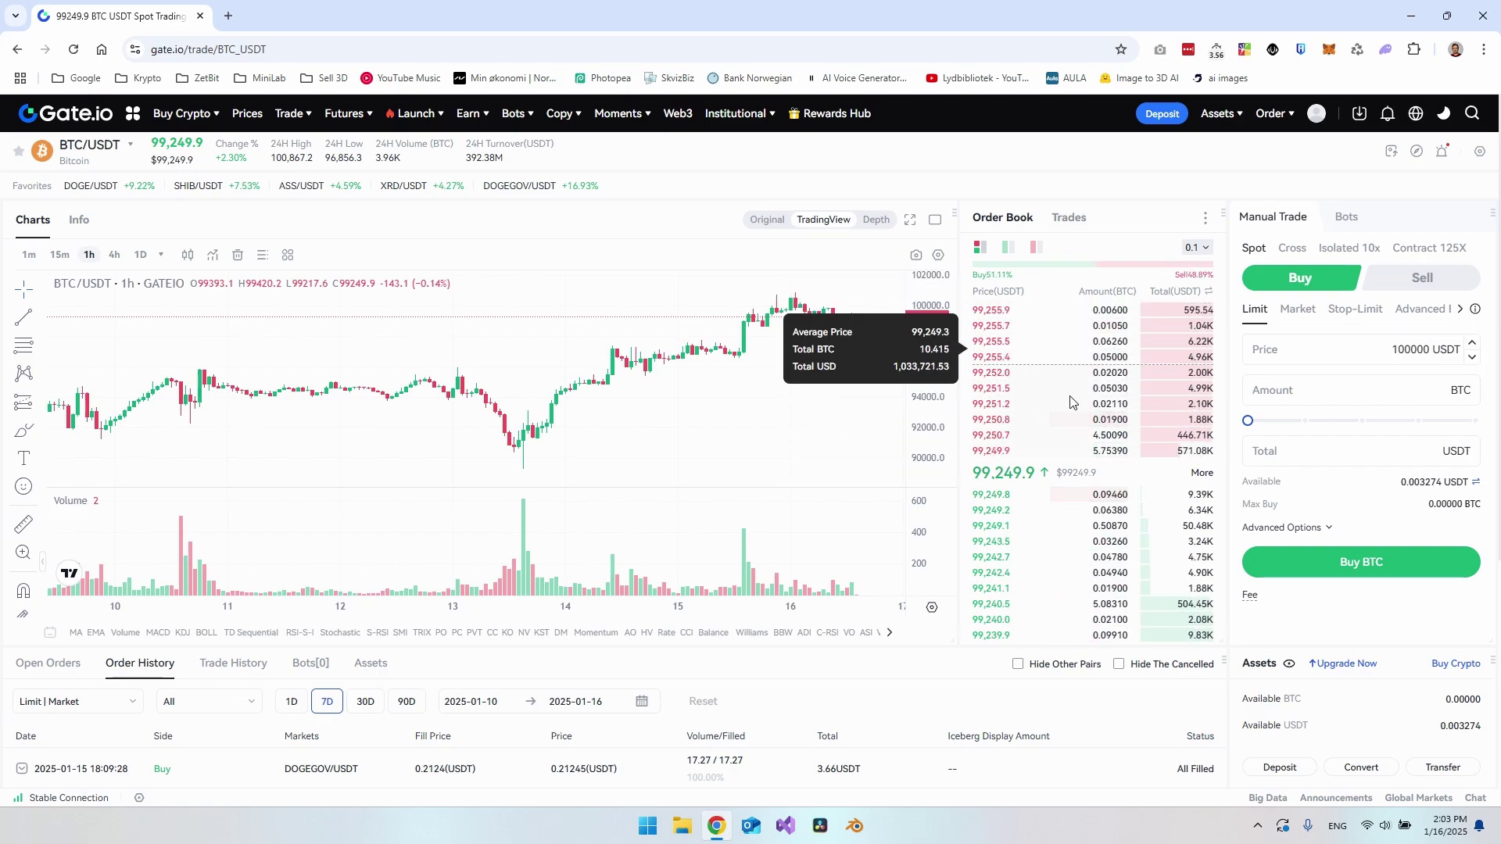
Highlight the 100000 USDT buy limit price and compare it with the prices in the order book
mouse_move(1248, 423)
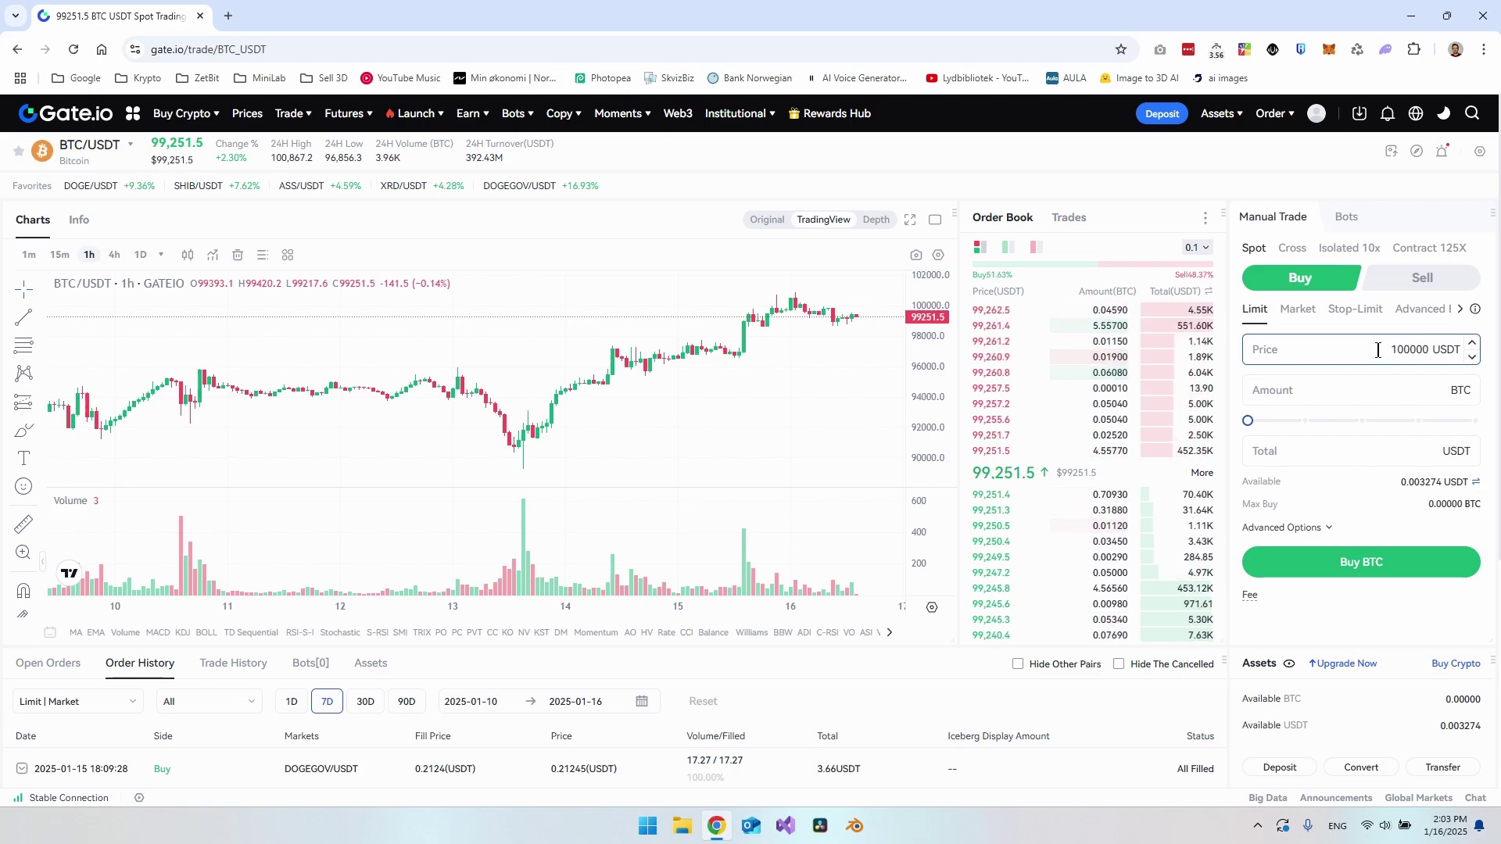
drag(1377, 350, 1453, 358)
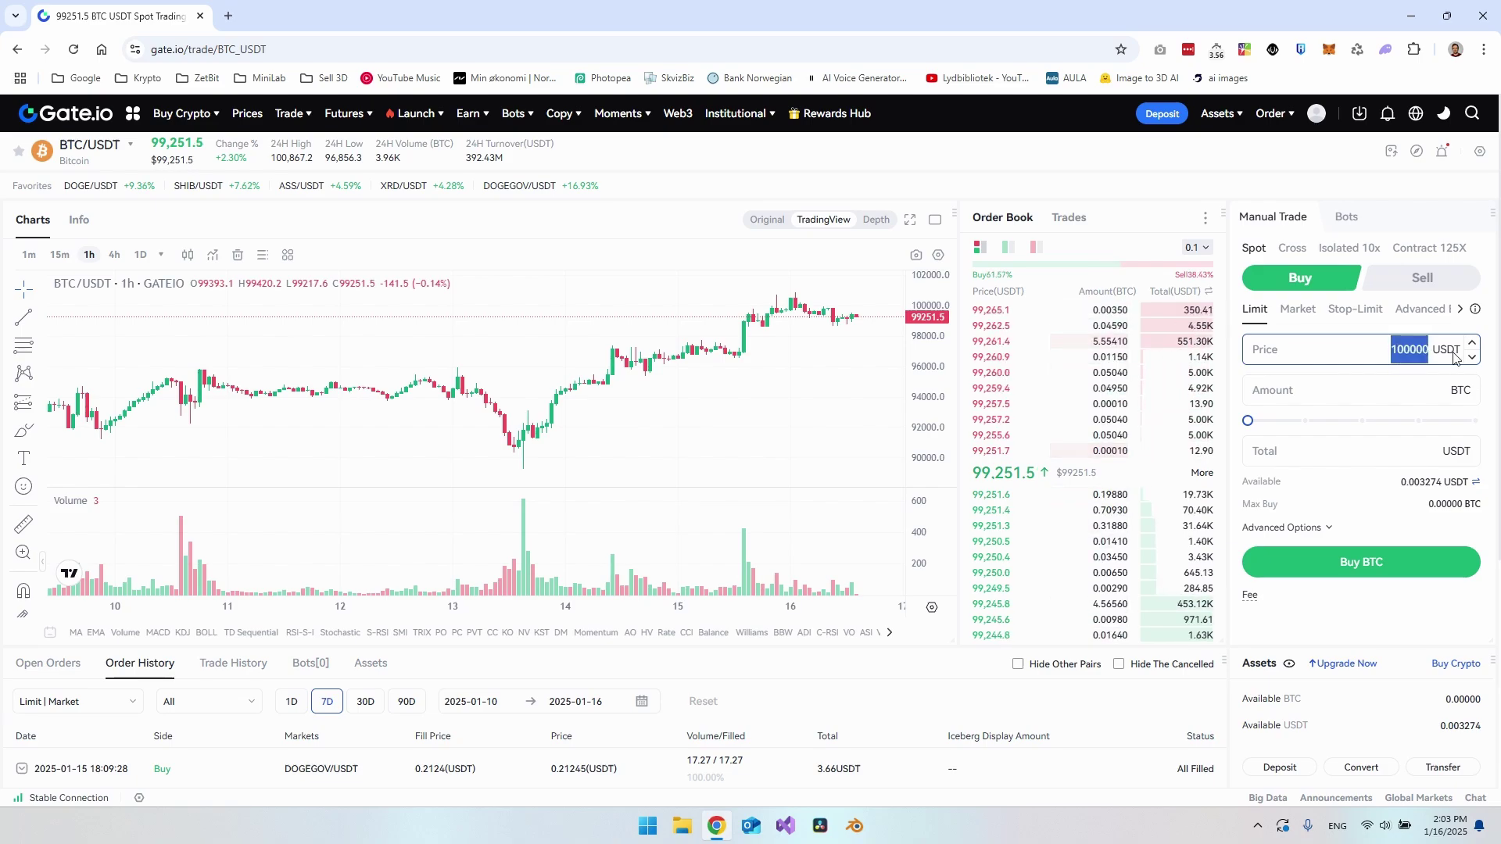
click(1411, 352)
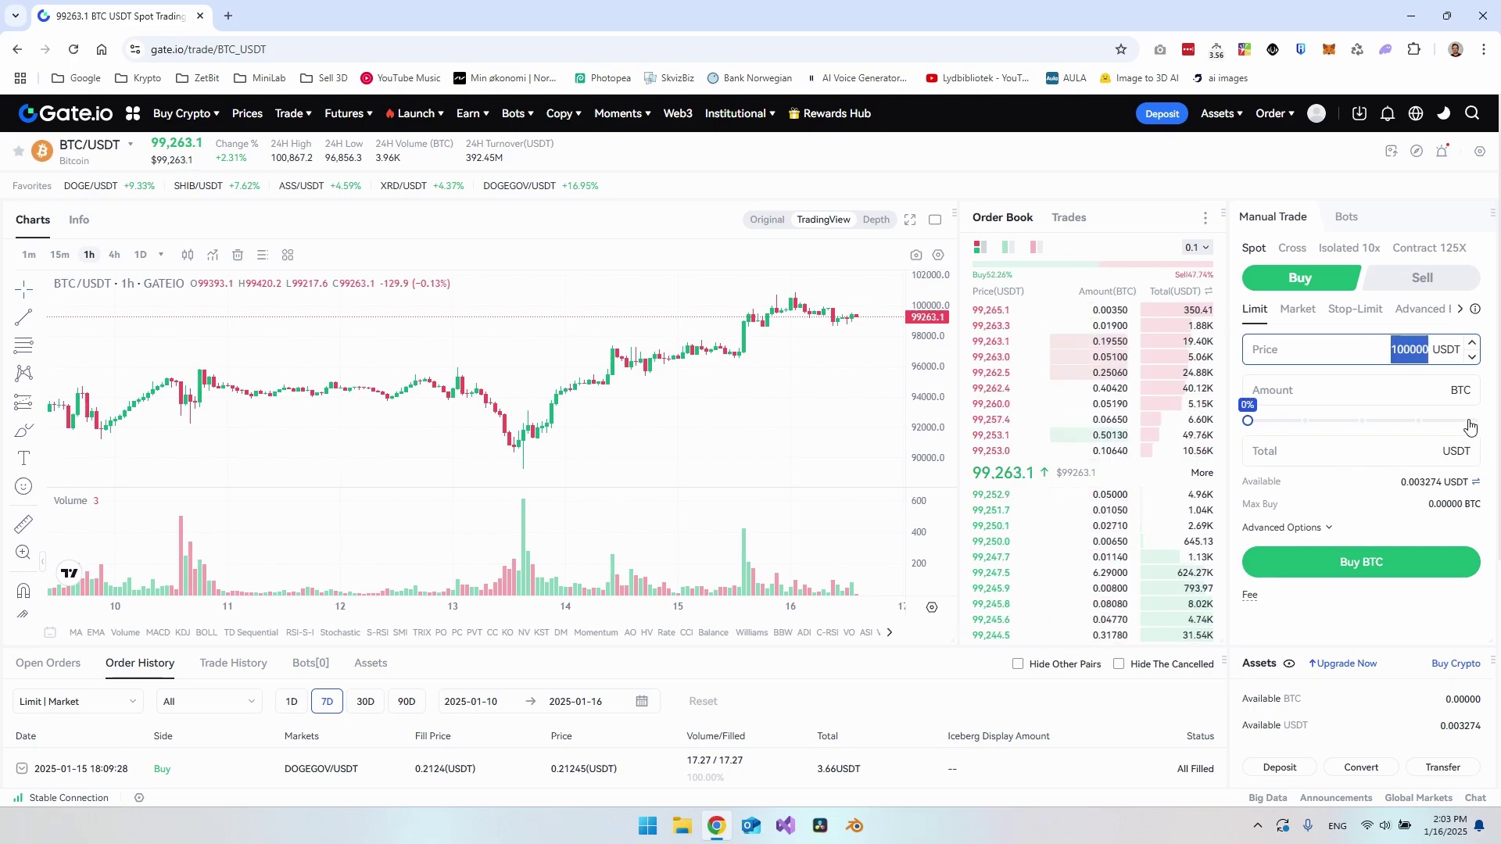
drag(1389, 350, 1419, 351)
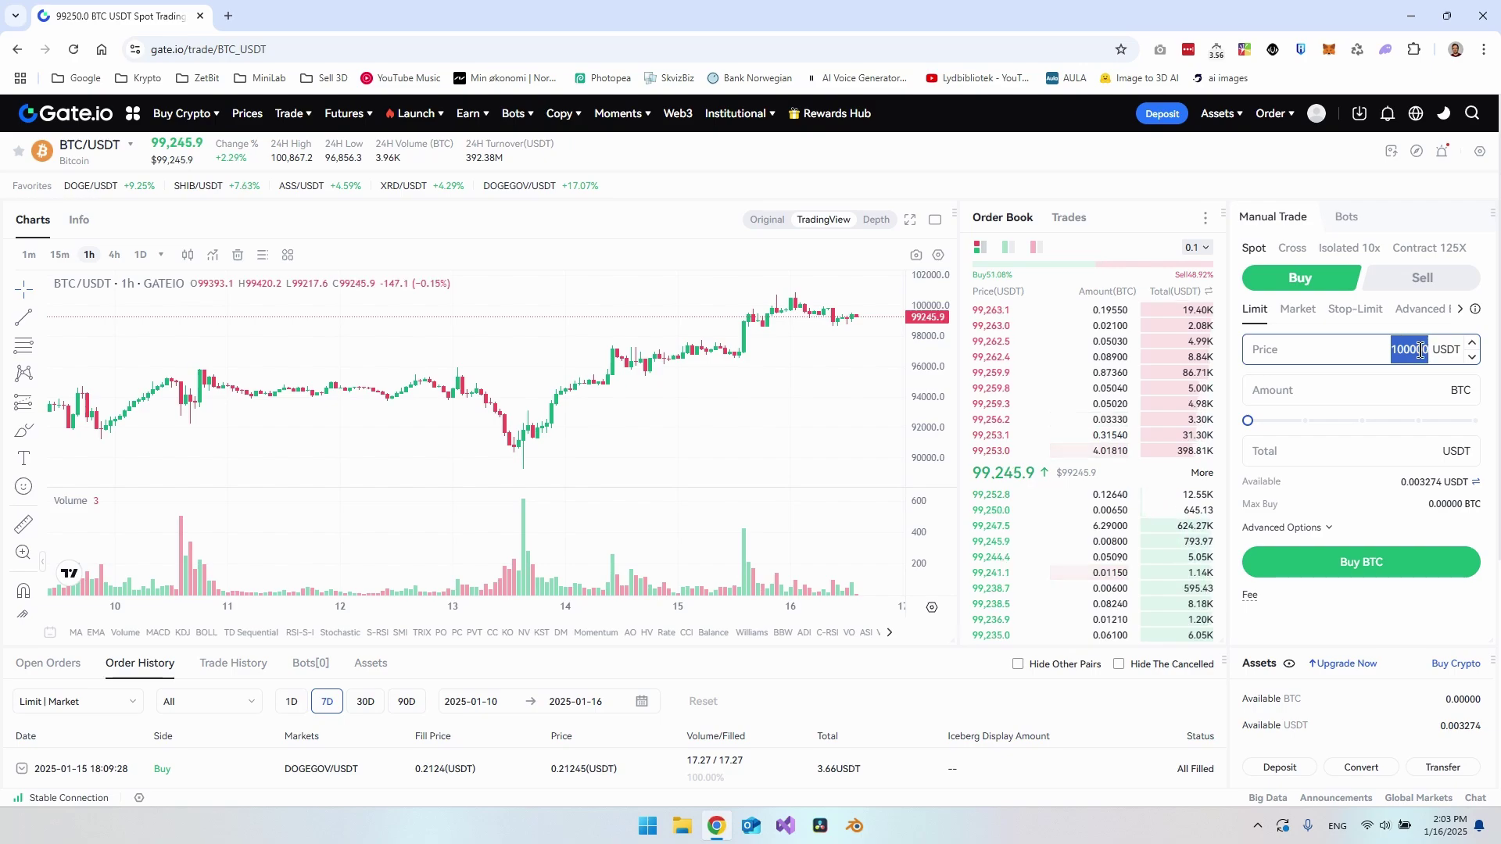
click(1421, 347)
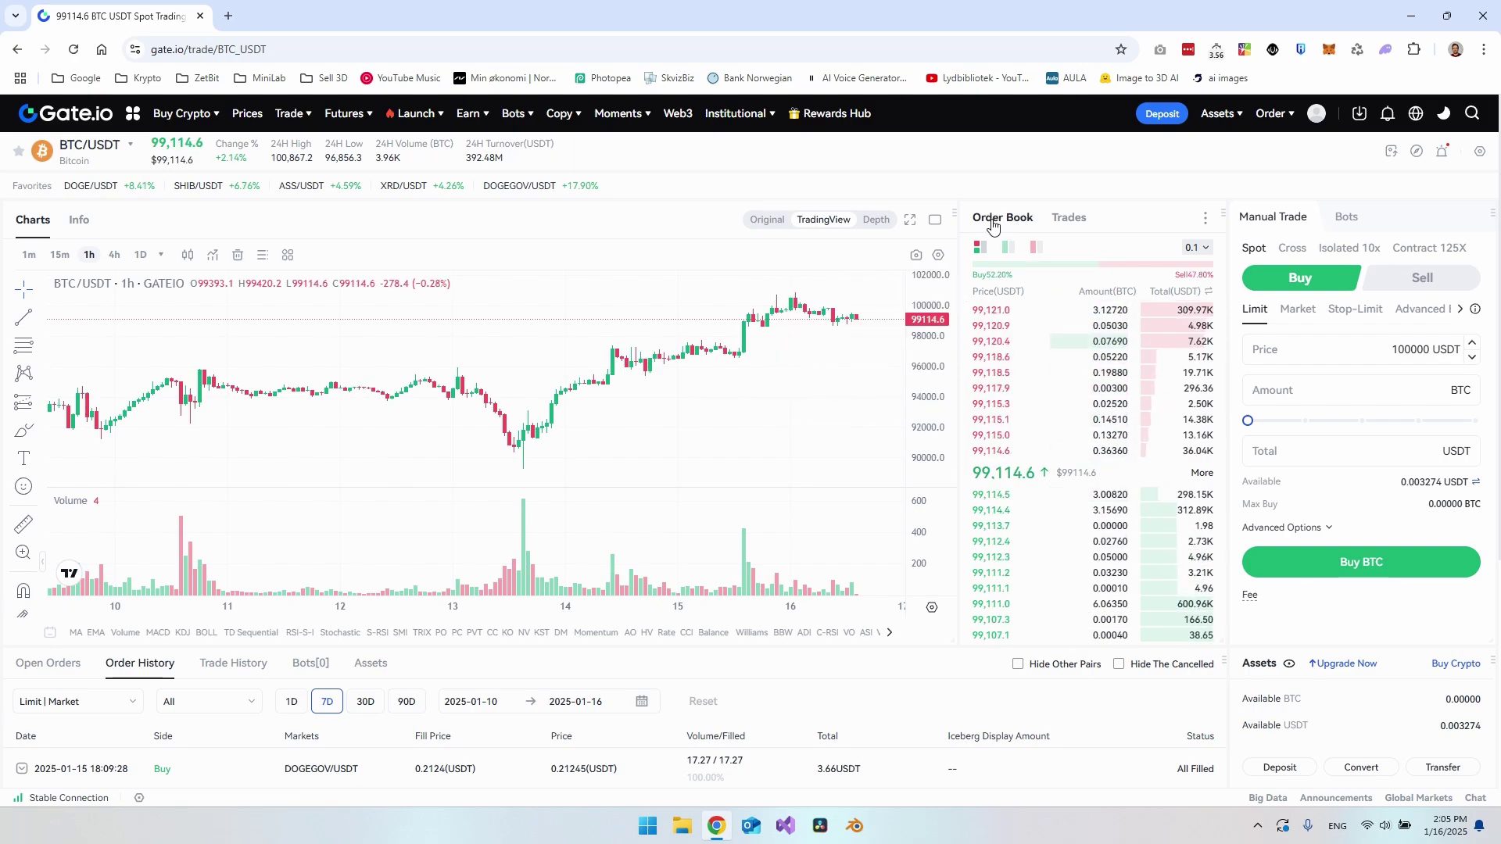
Switch to the sell side of the BTC limit order form and try prices of 50000 and 200000 USDT
click(1423, 282)
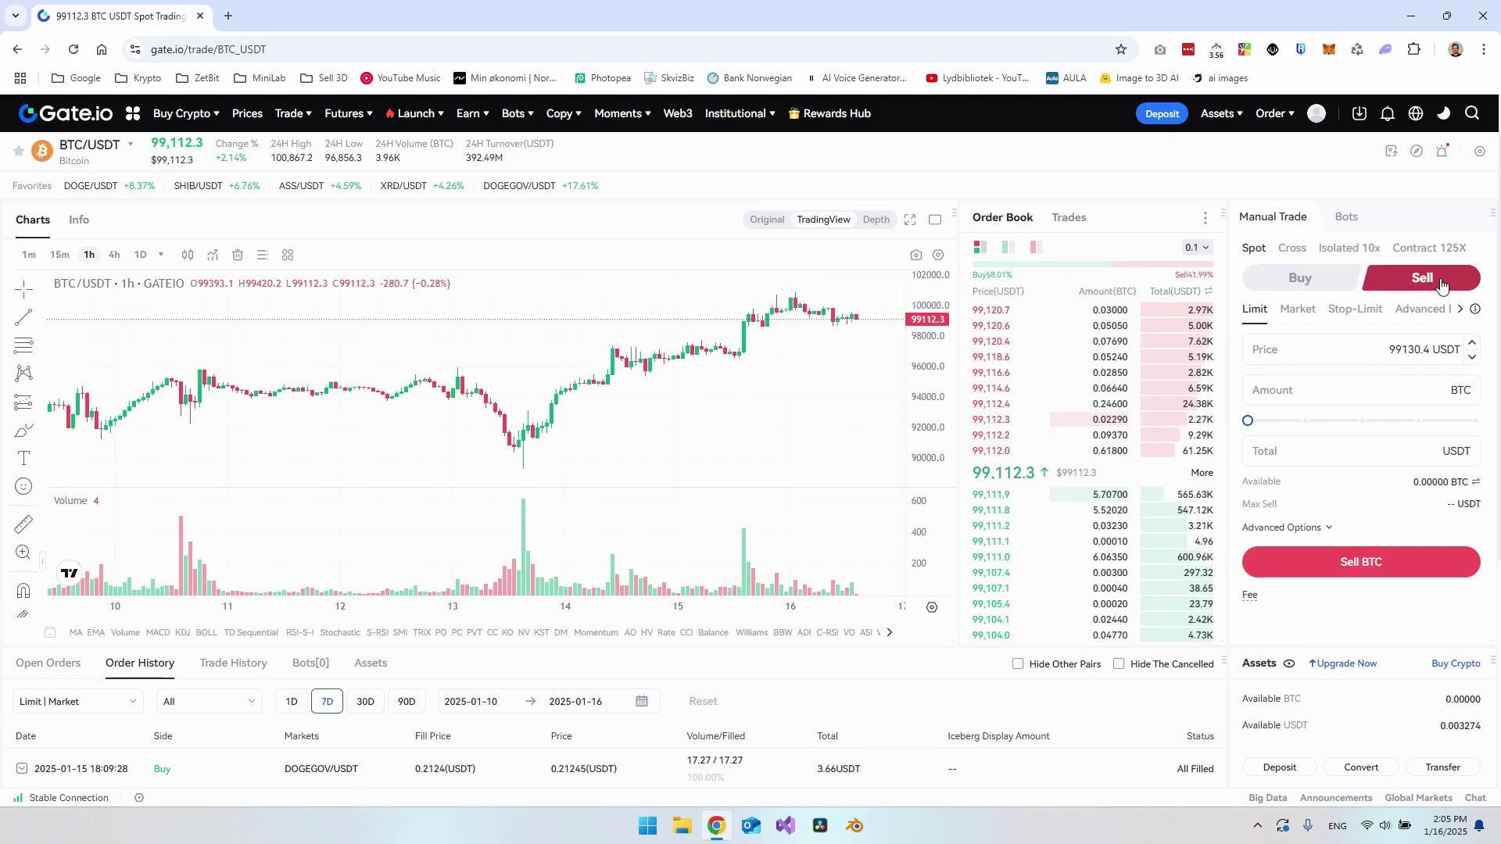
triple_click(1437, 352)
text(50000)
double_click(1436, 351)
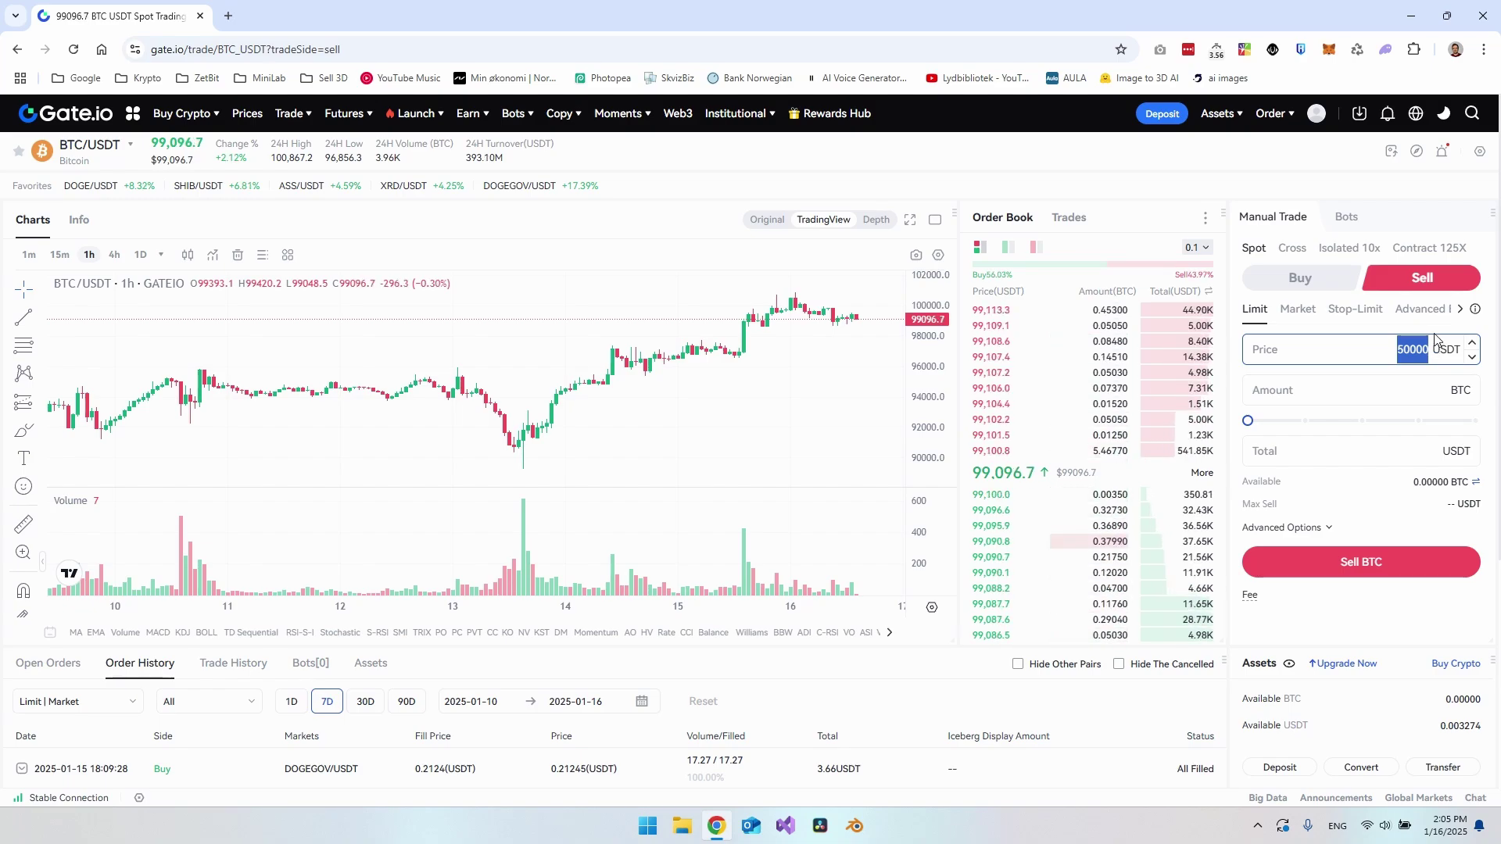
text(200)
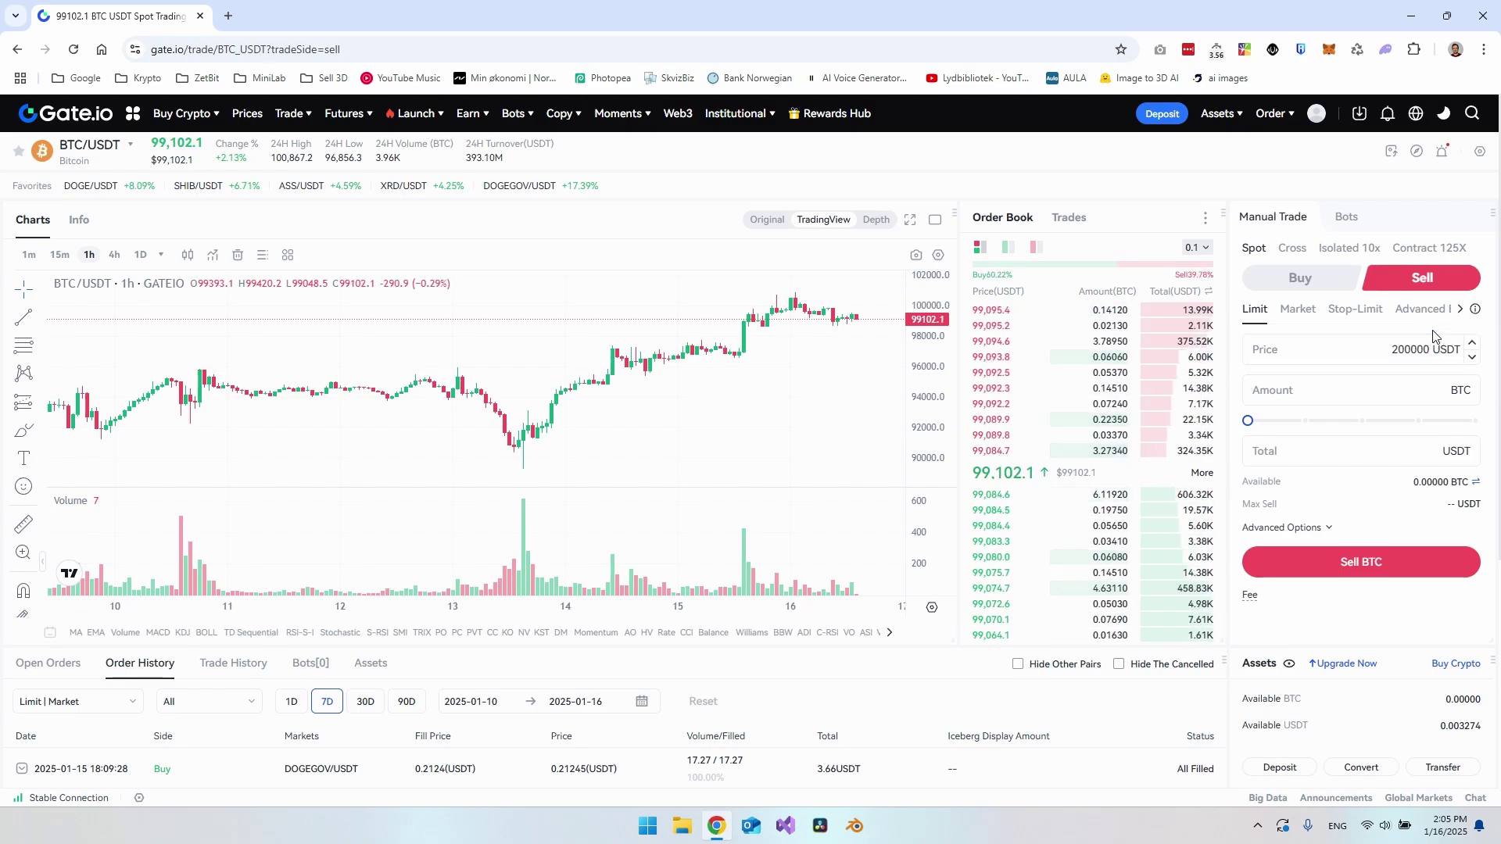
Highlight the 200000 USDT sell limit price and compare it with the order book
drag(1390, 352, 1427, 352)
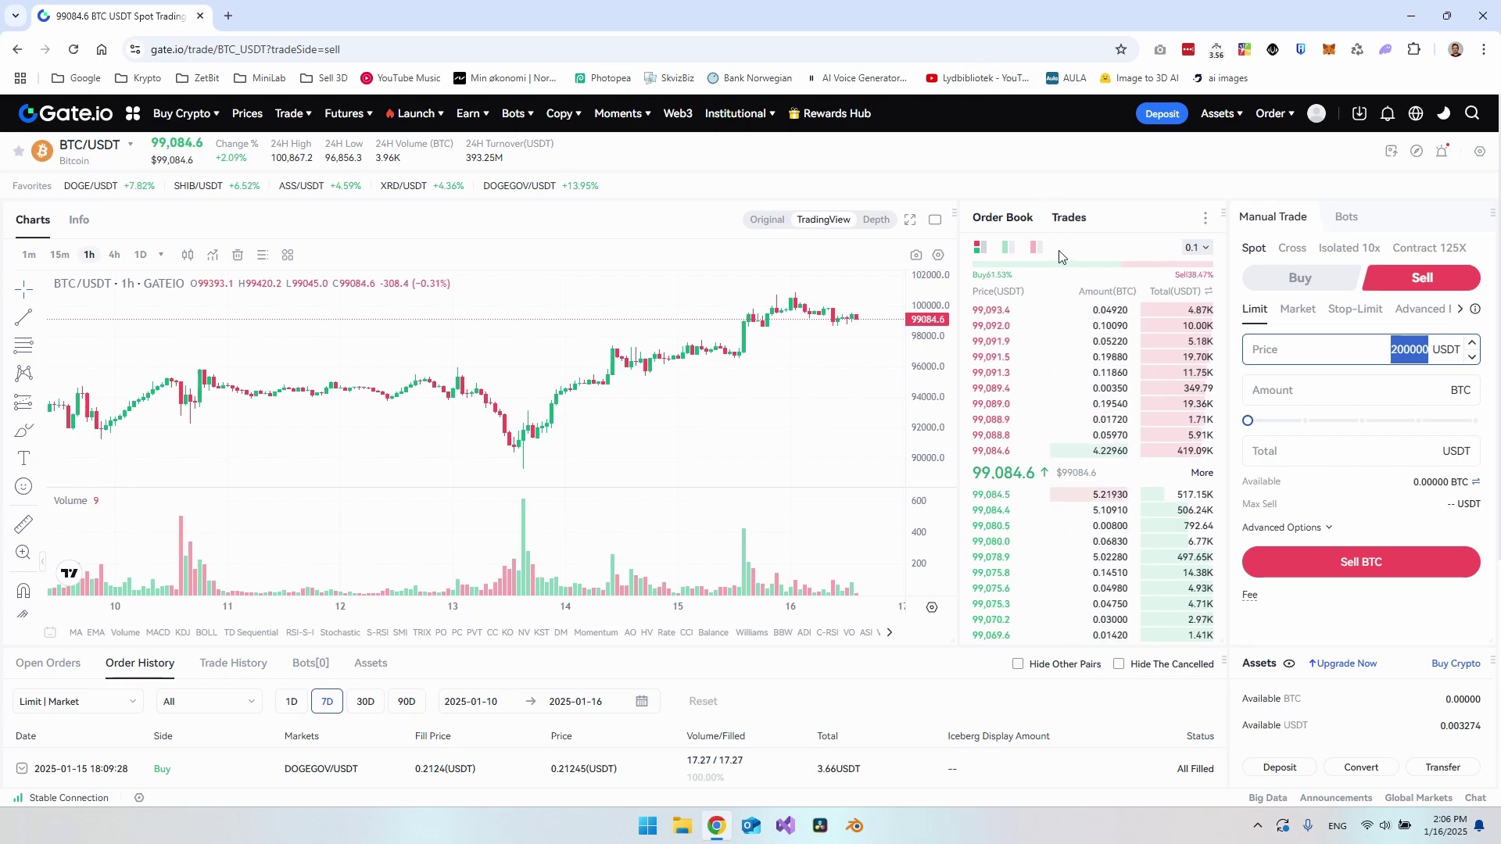
double_click(1419, 350)
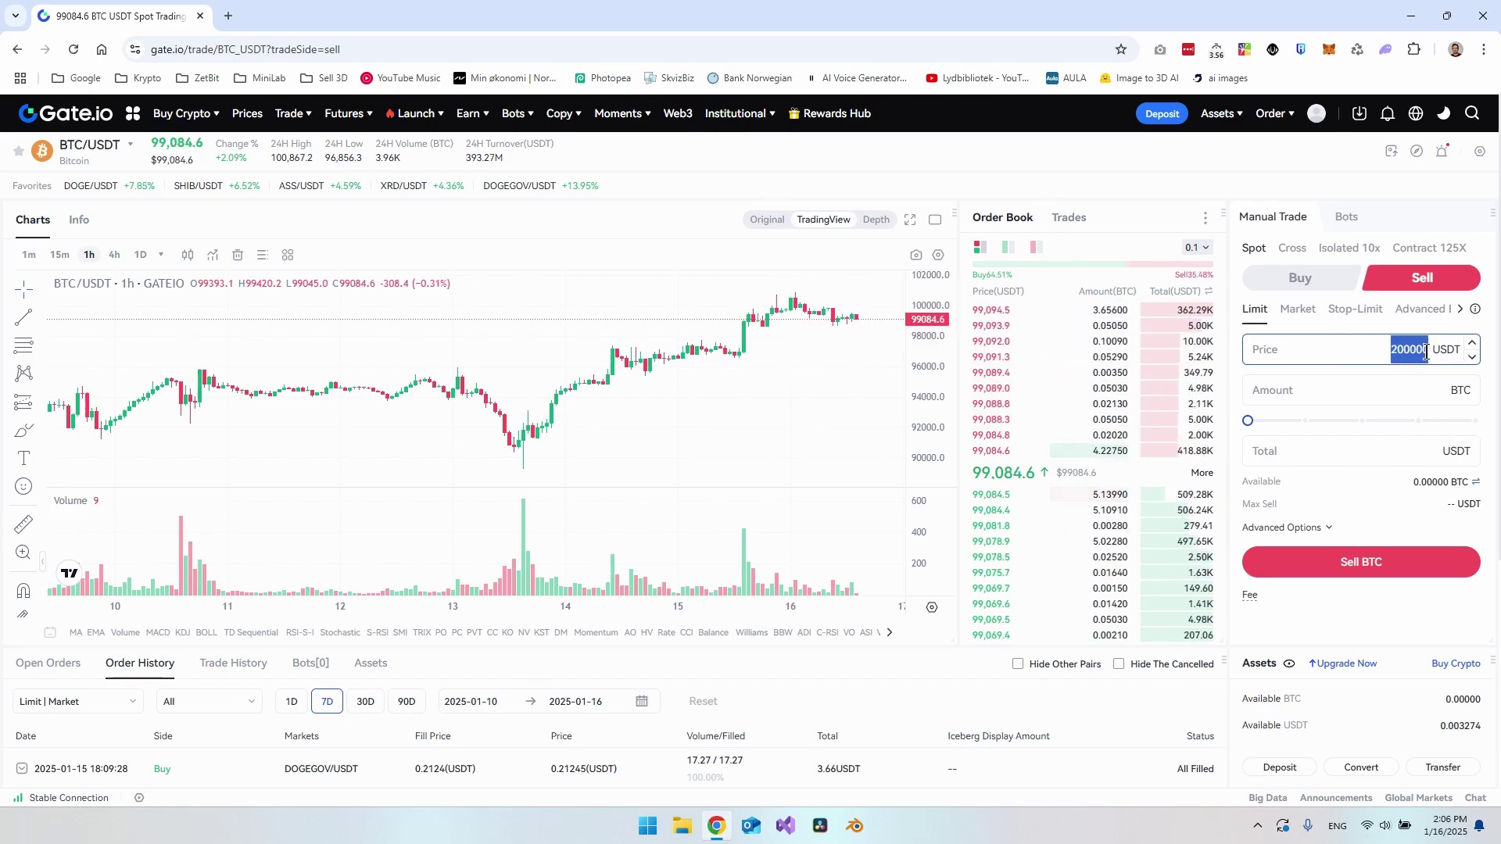
click(1426, 352)
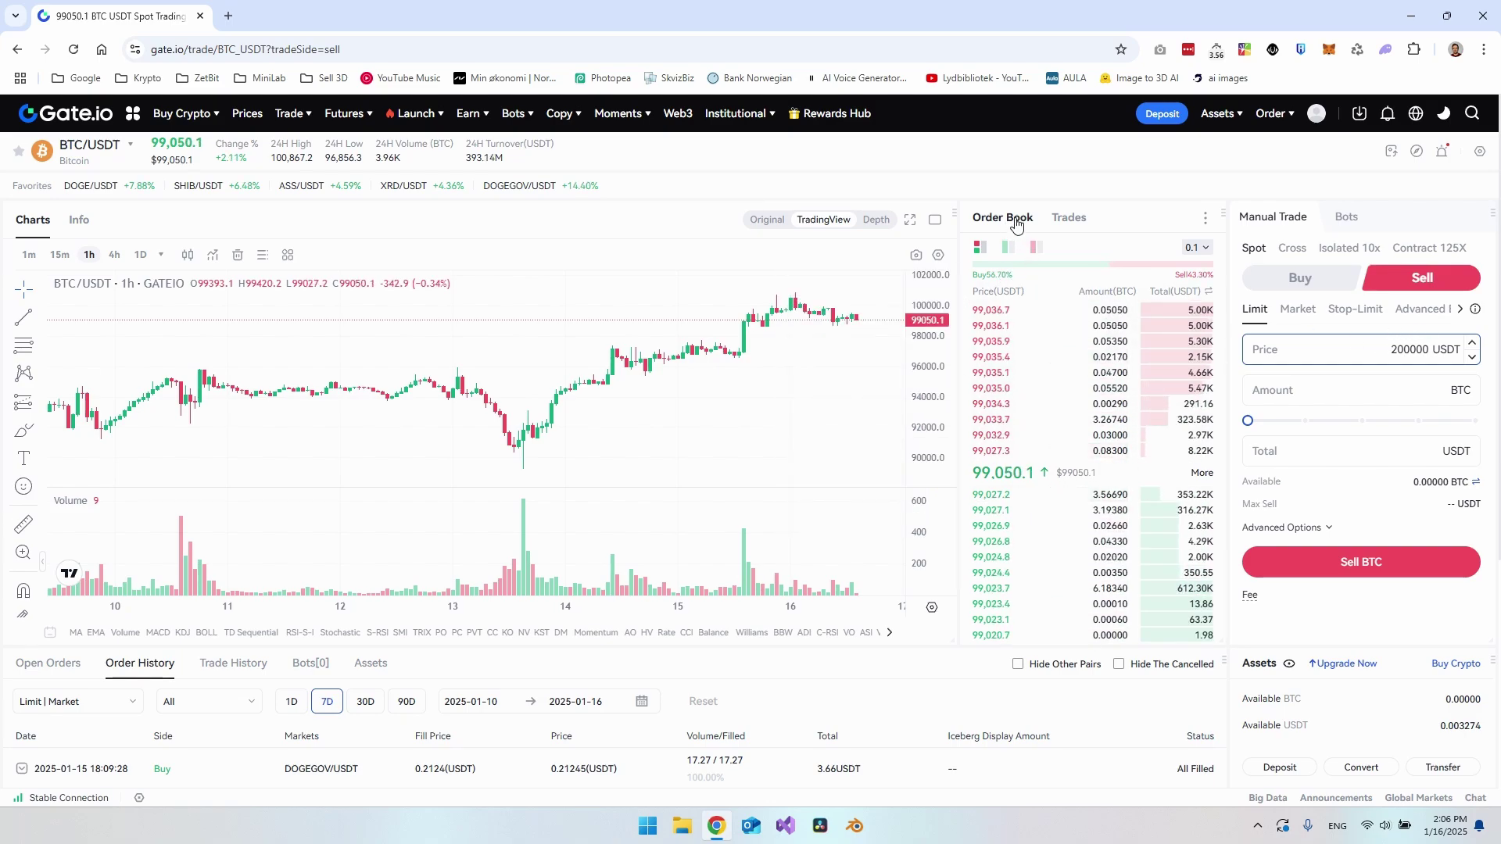
Set the sell limit price to 50000 USDT
double_click(1409, 350)
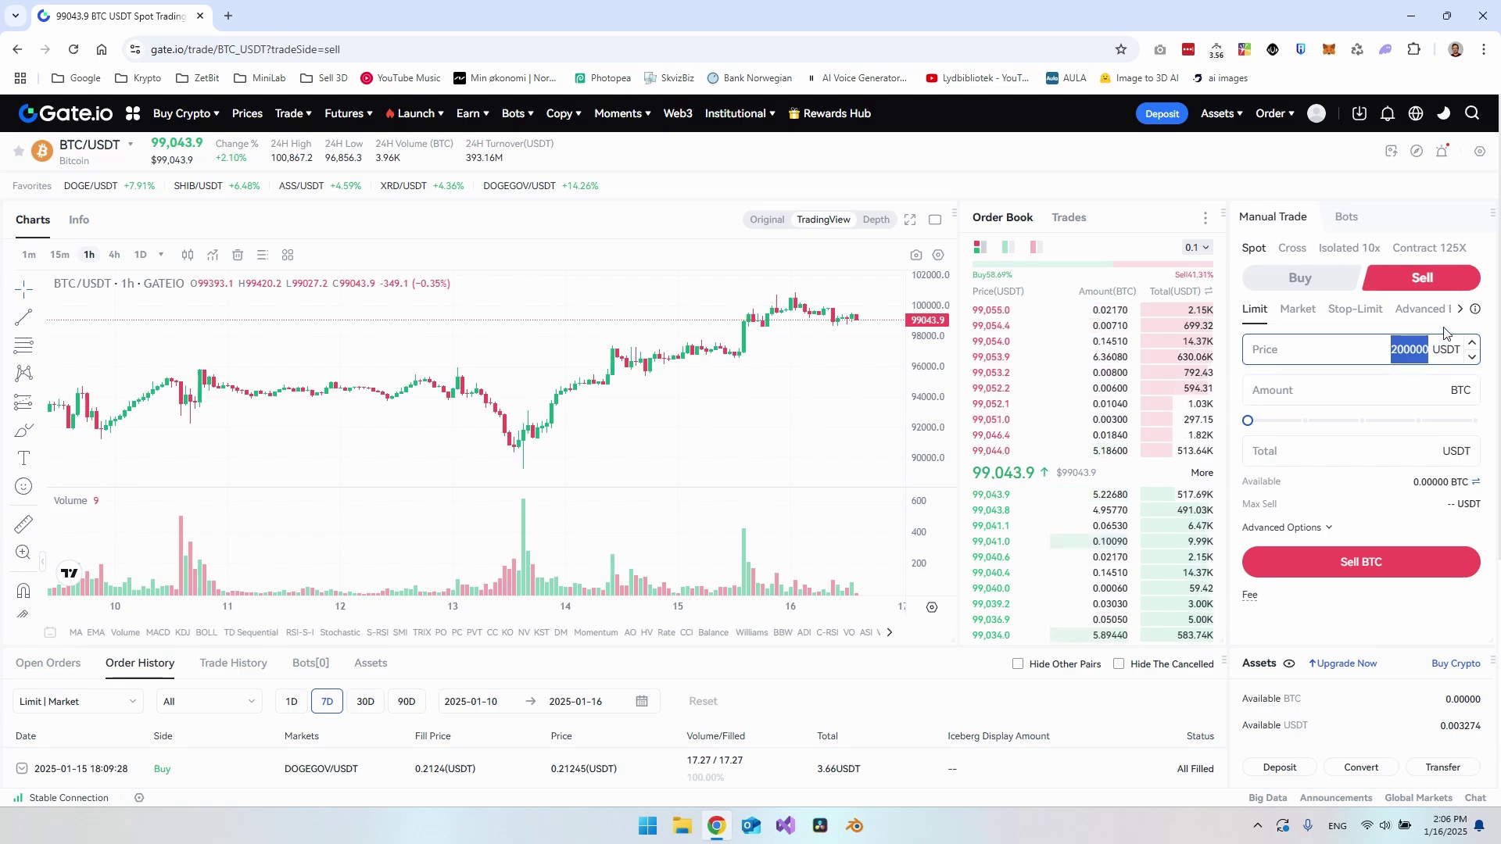
text(50000)
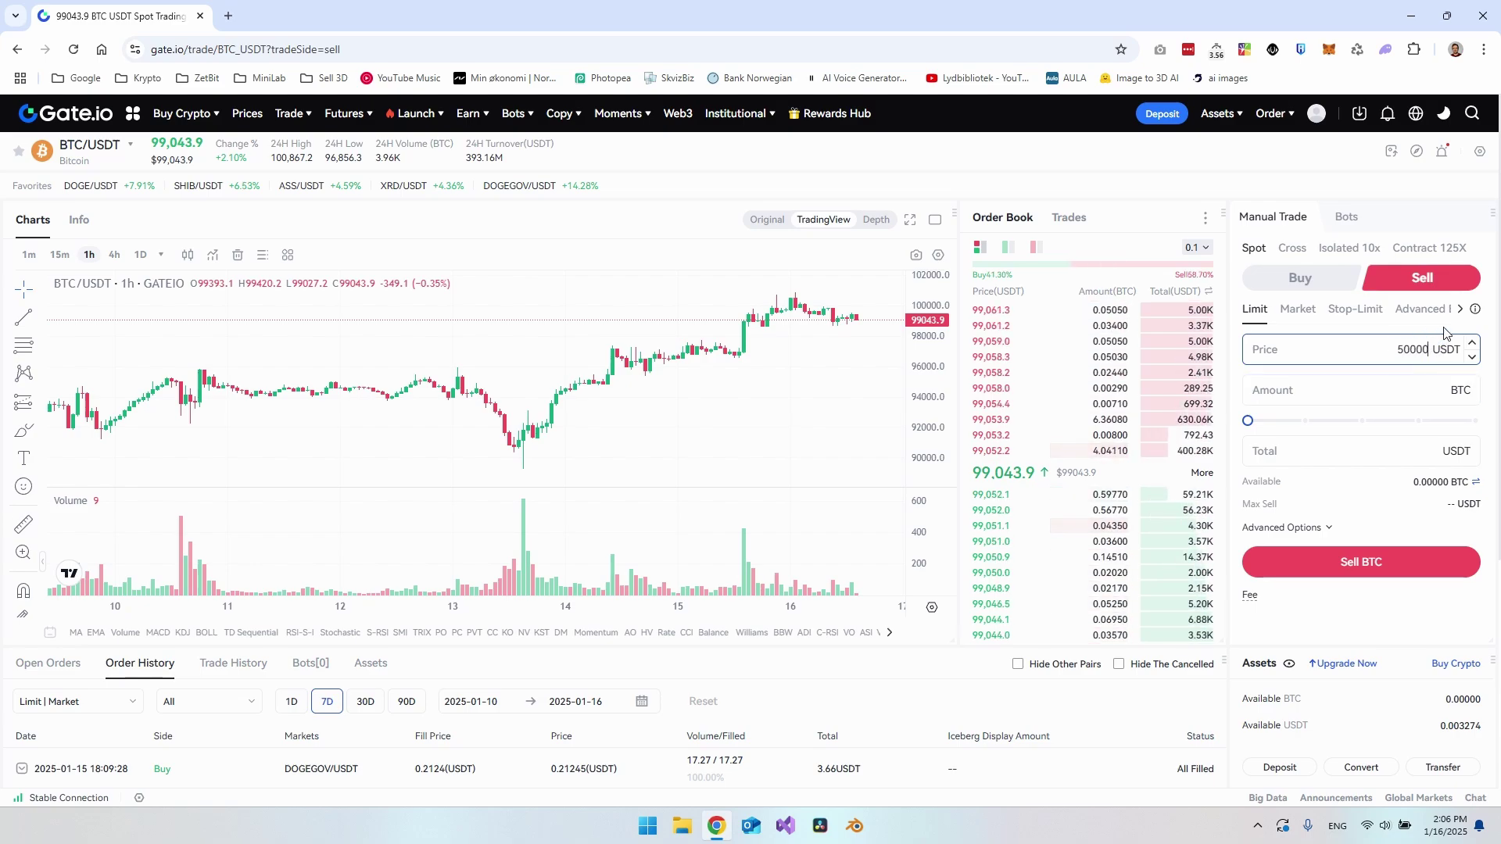
click(1430, 391)
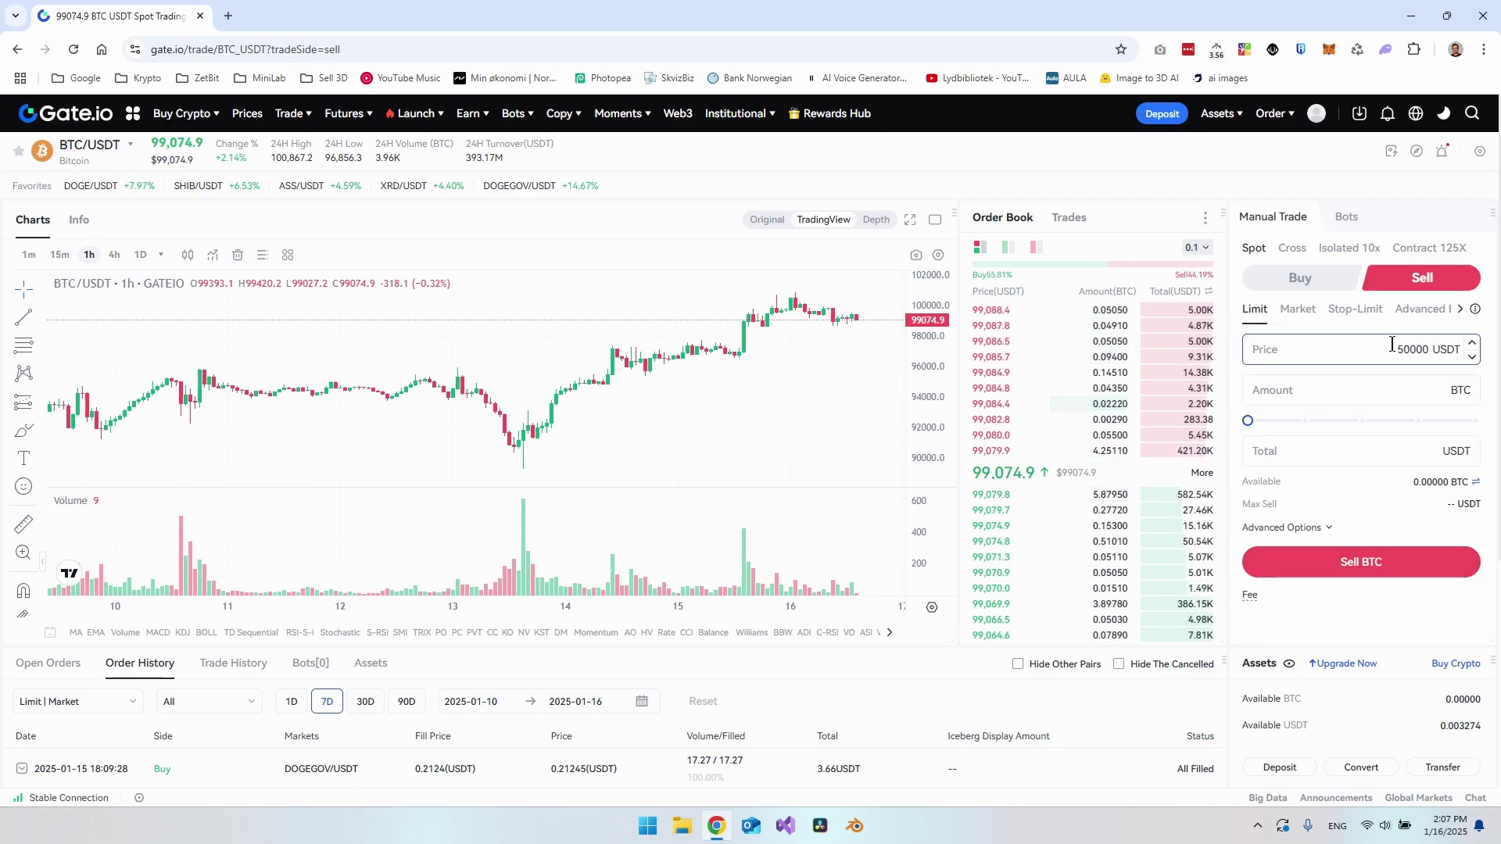
Highlight the 50000 USDT sell limit price and compare it with the buy offers in the order book
drag(1397, 350, 1415, 349)
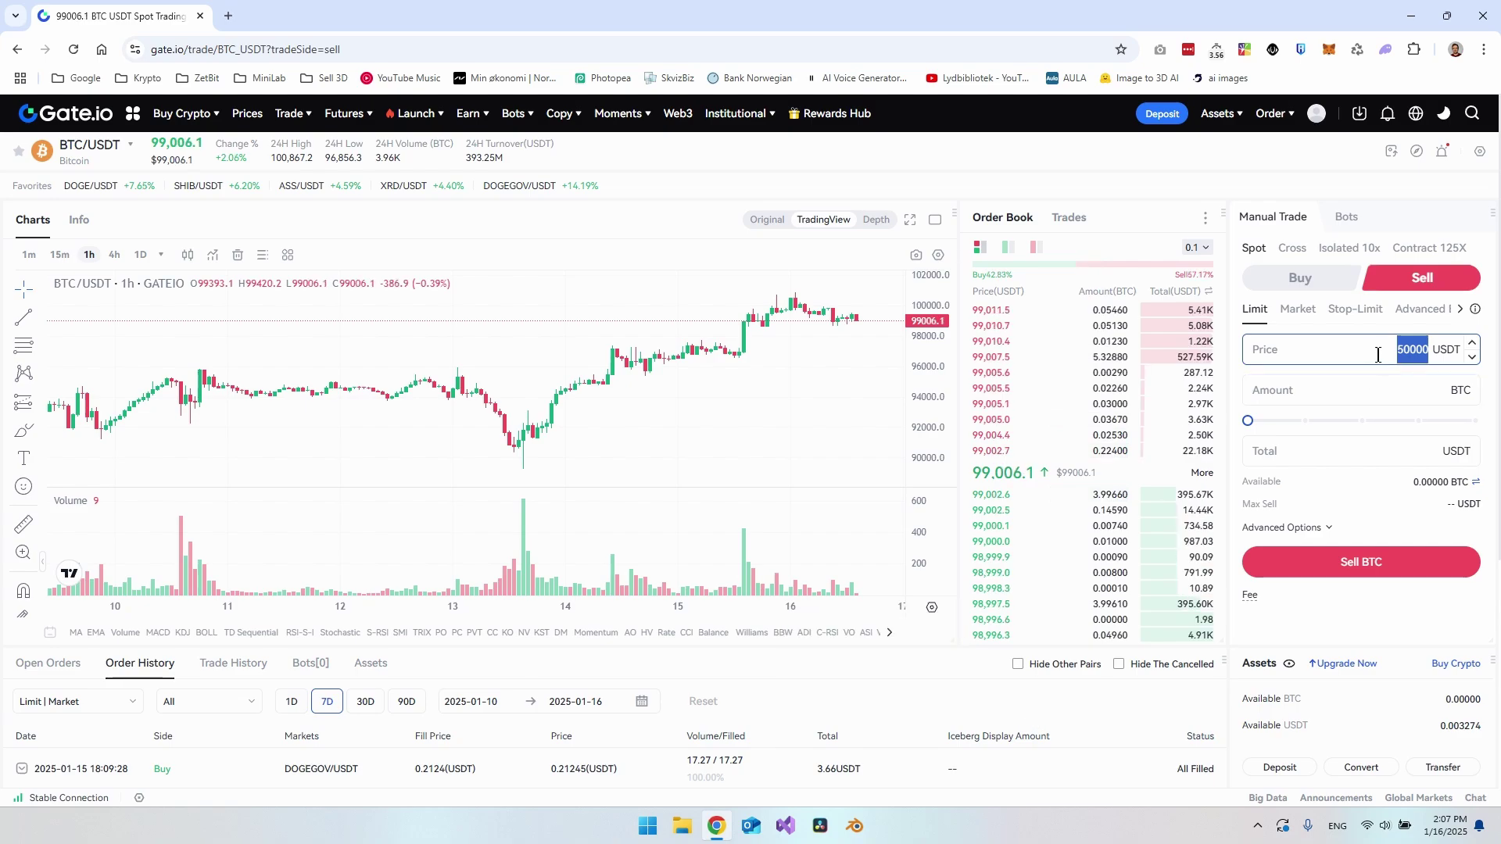
click(1488, 362)
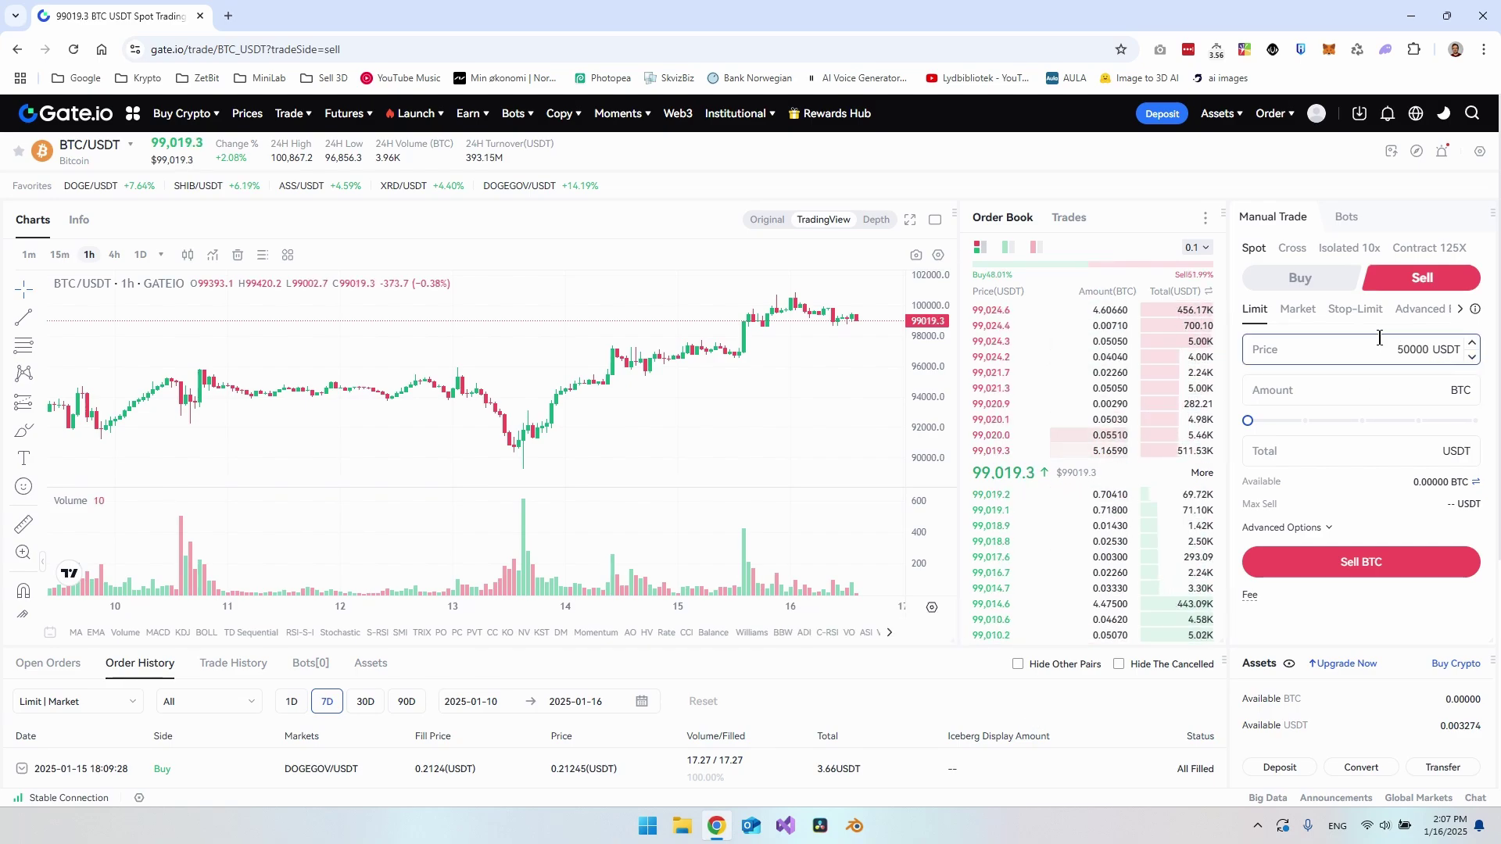
click(1411, 349)
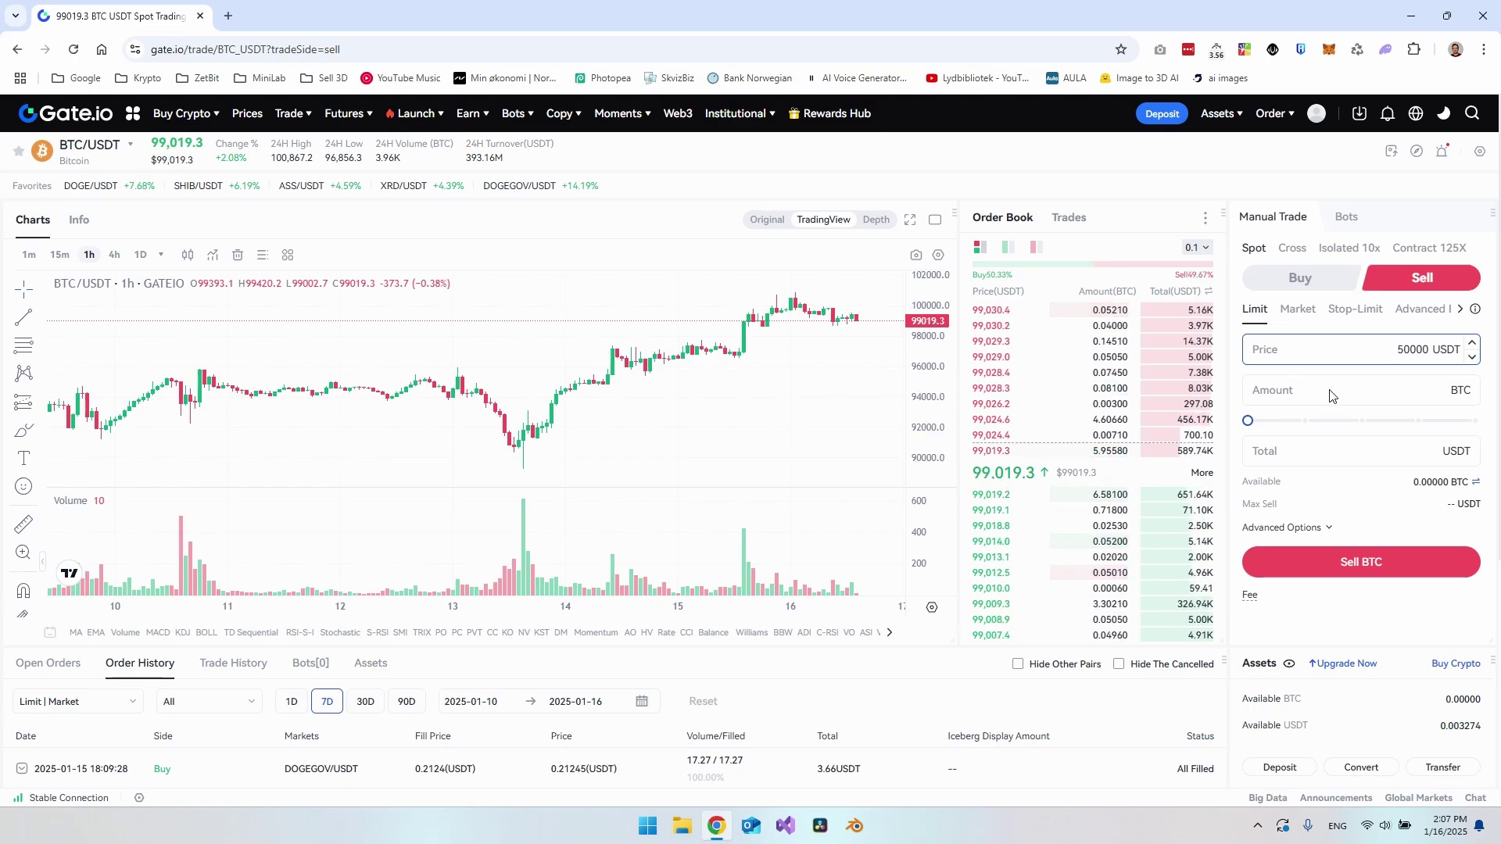
drag(1397, 350, 1435, 358)
click(1489, 353)
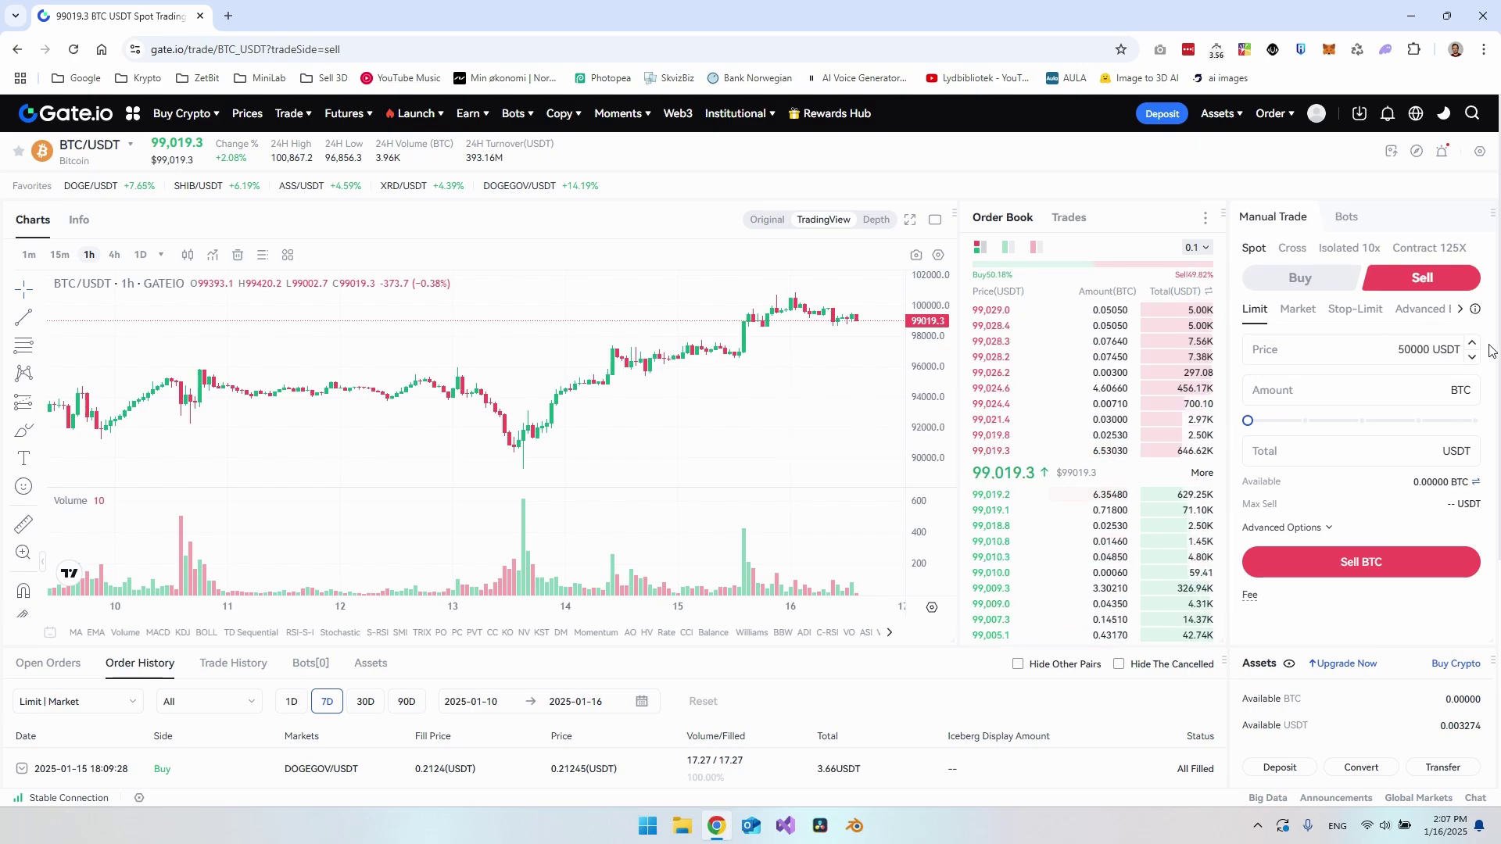
click(1412, 350)
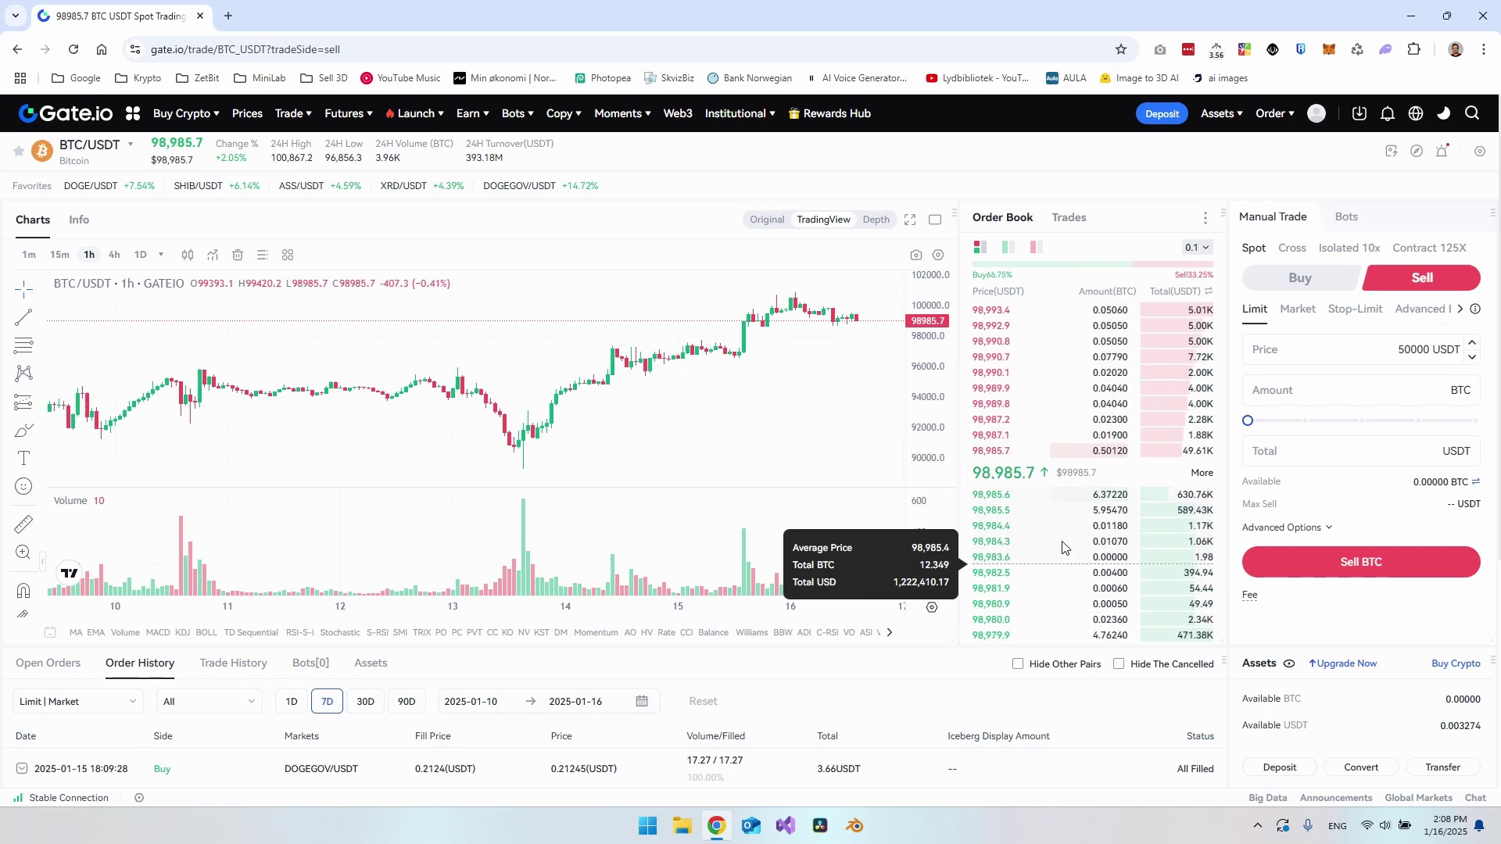
Return to the buy side of the limit order form, try a price of 100000 USDT and replace it with 90000 USDT
click(1299, 278)
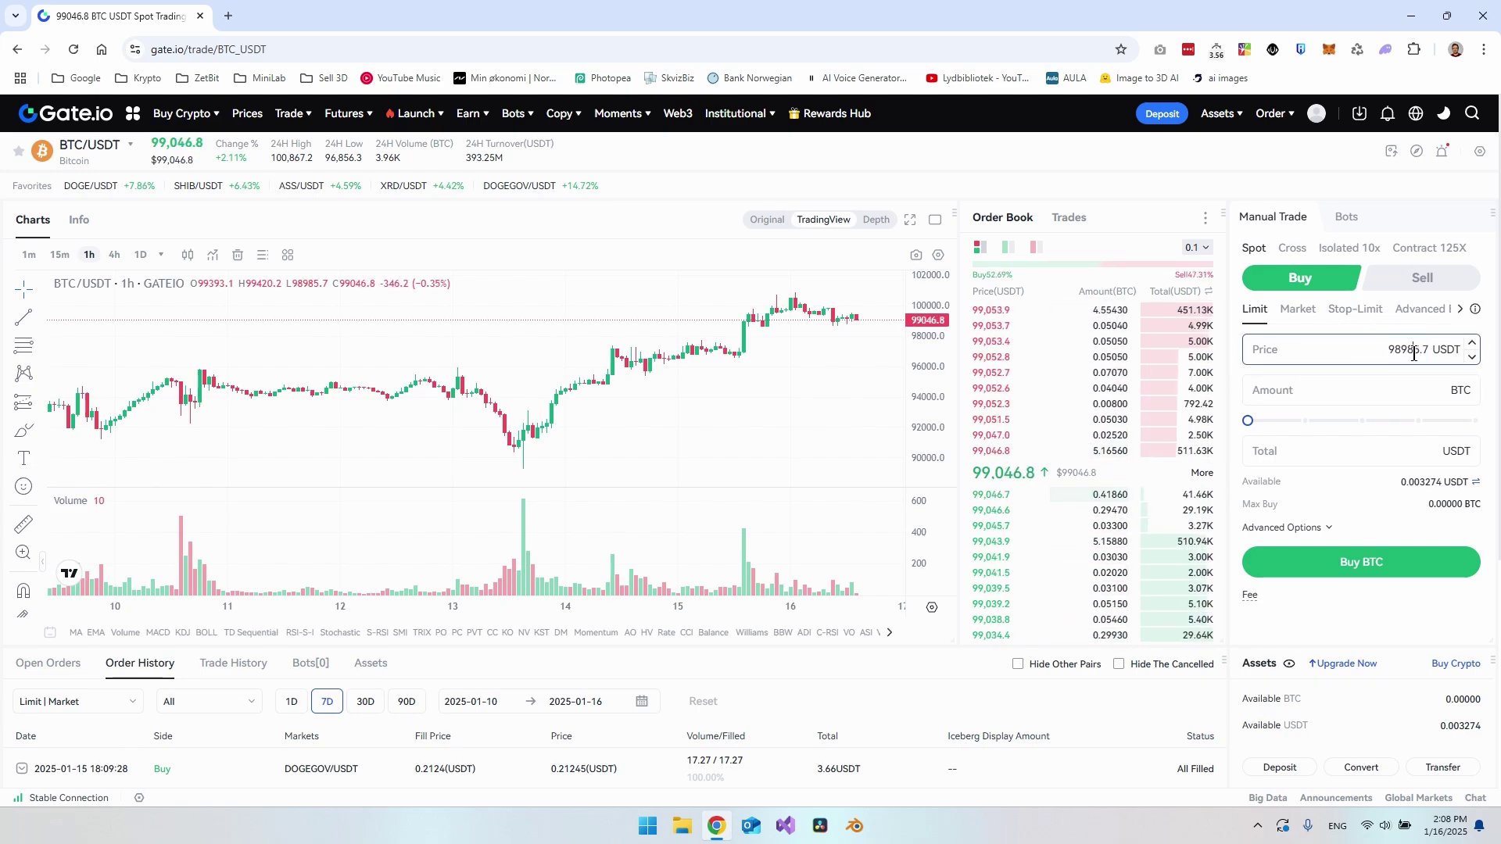
text(100000)
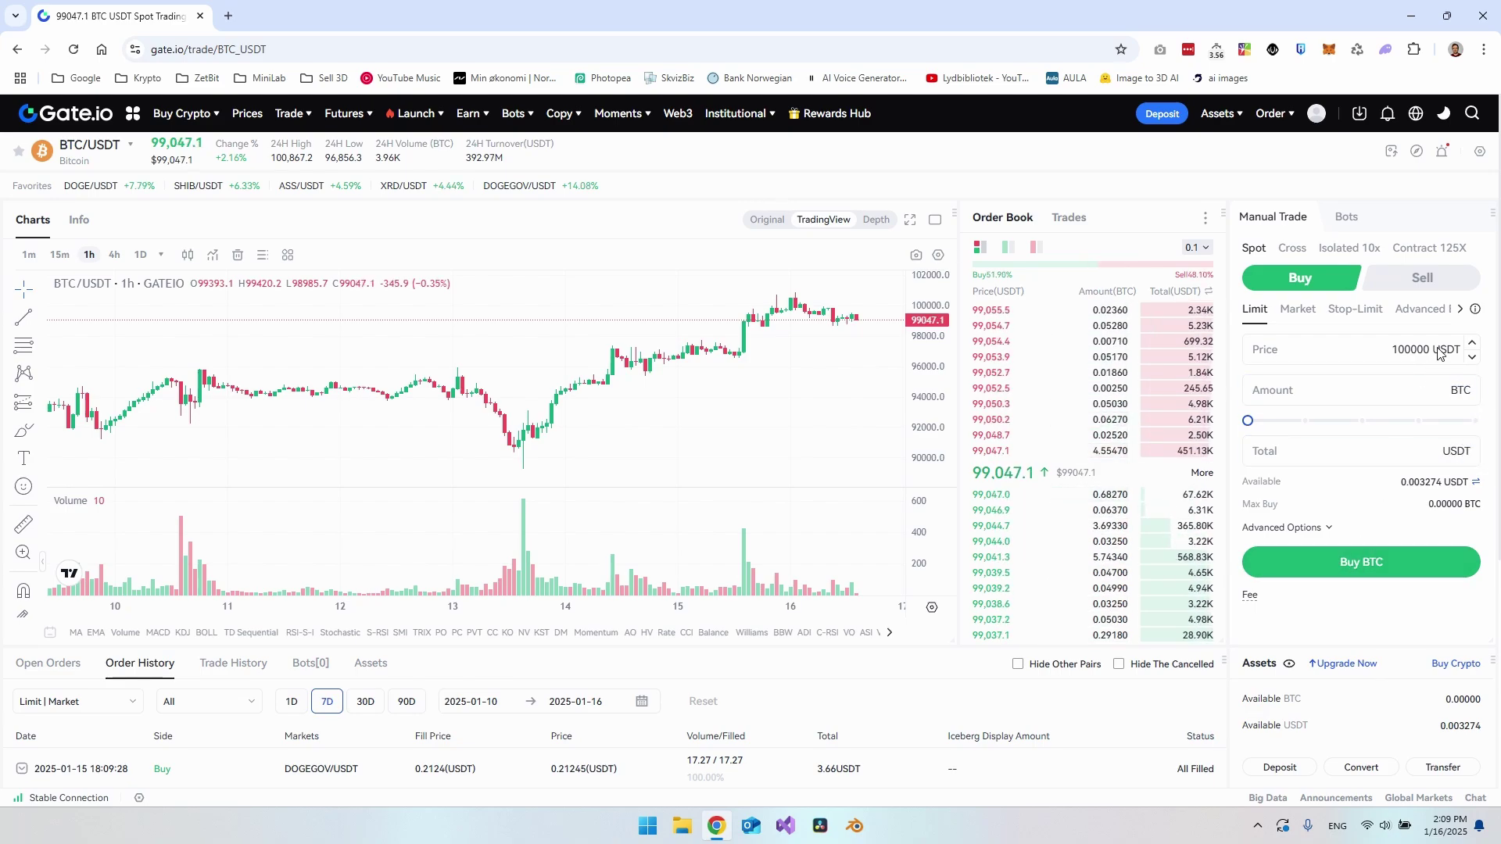
double_click(1400, 351)
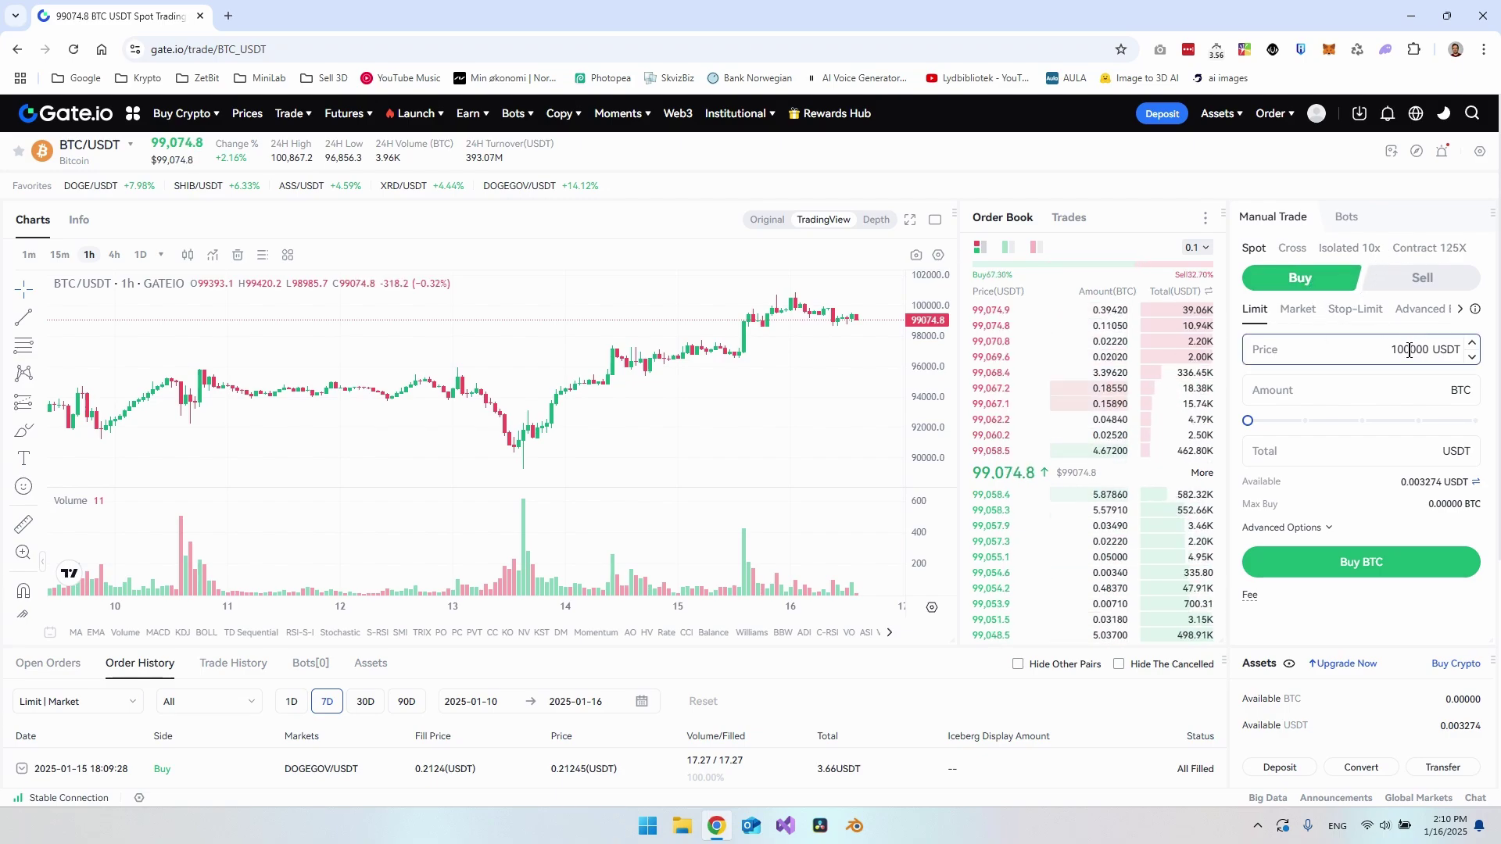
drag(1380, 351, 1458, 356)
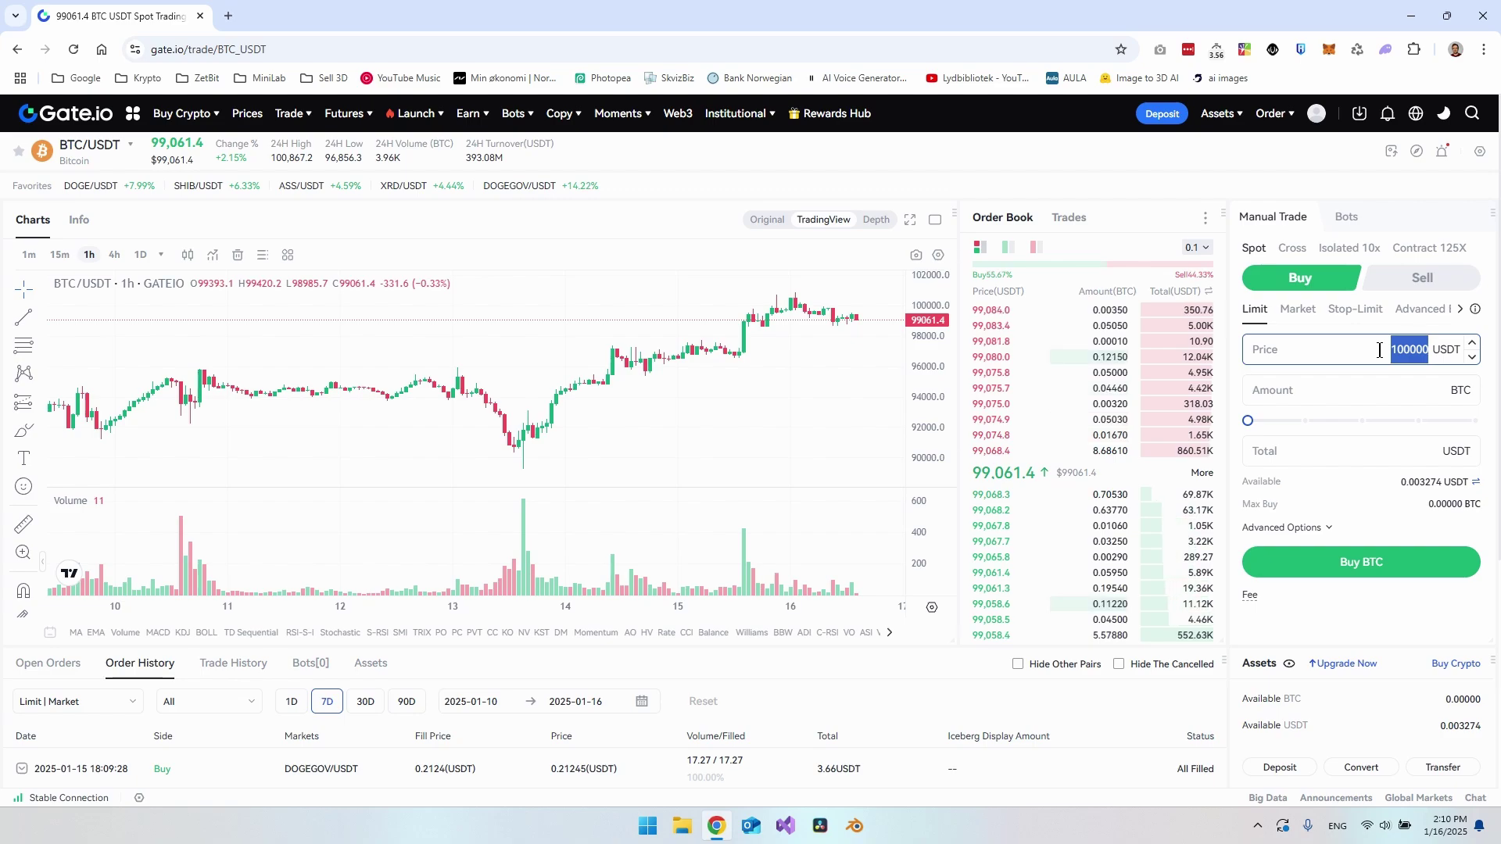
text(90000)
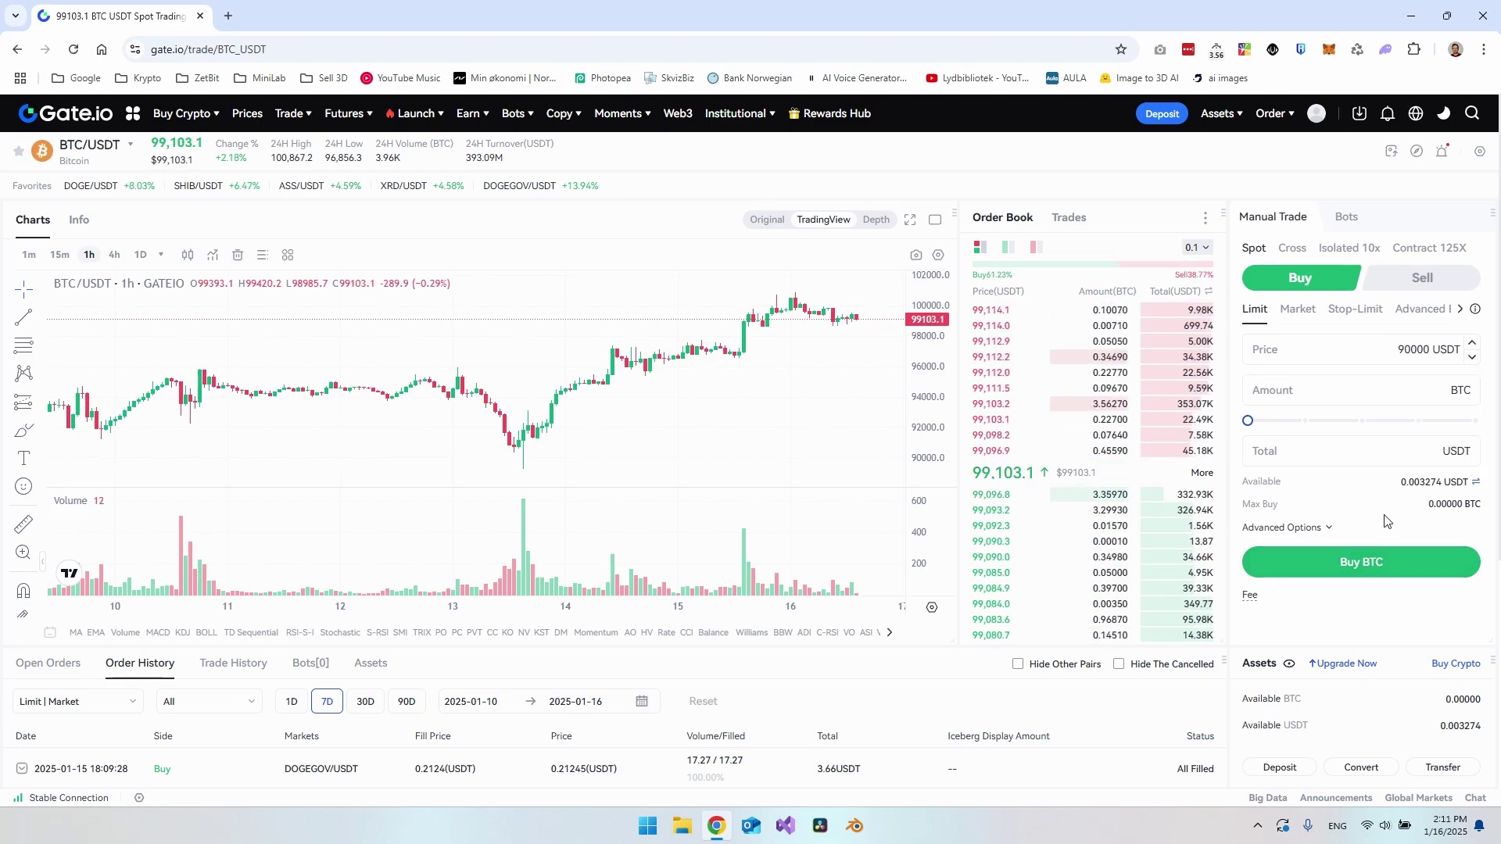
Show the open orders below the chart and review the list
click(52, 665)
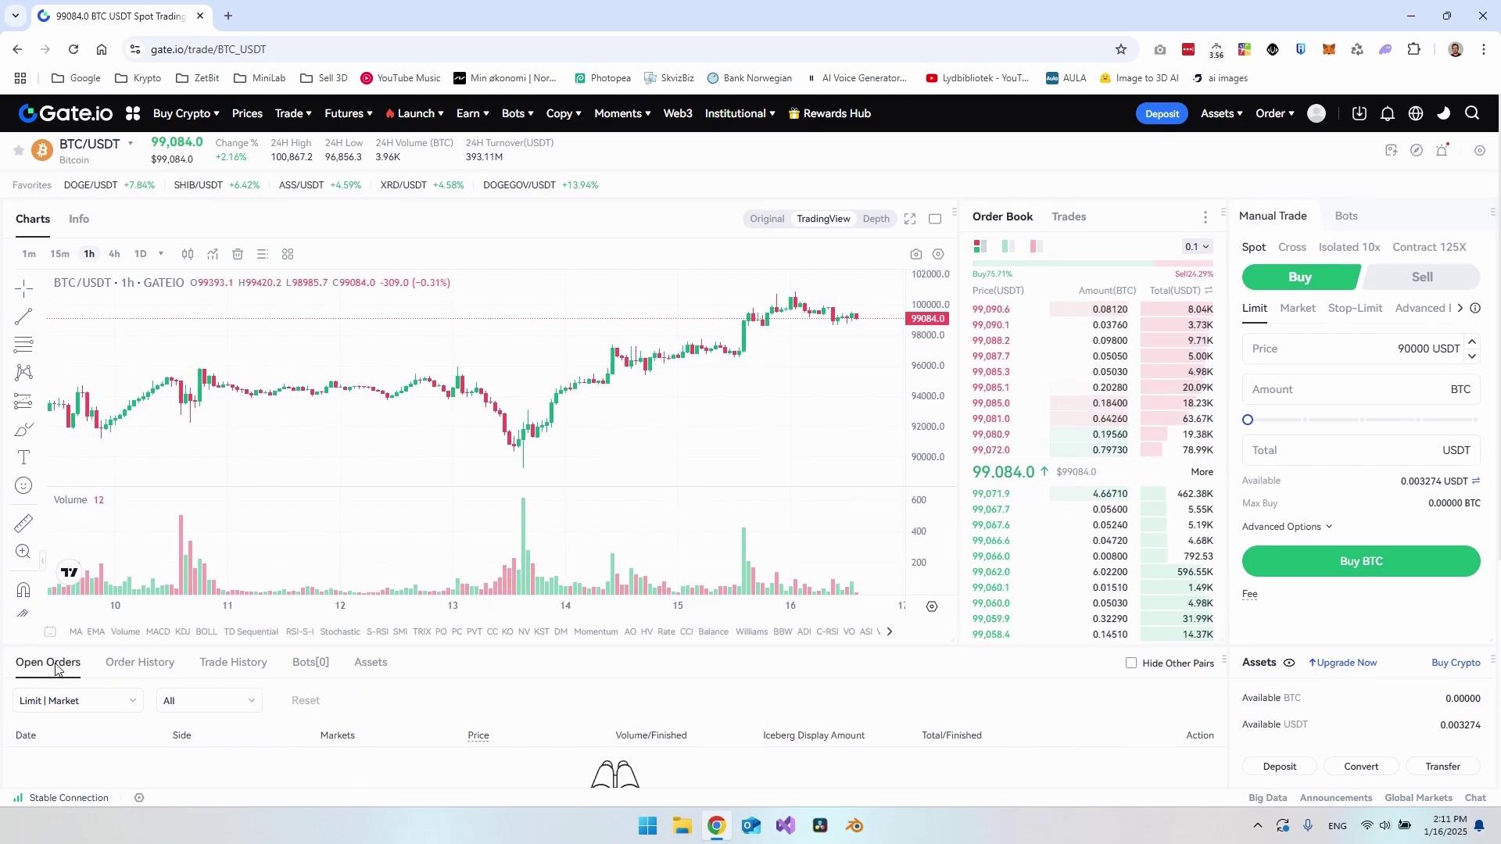
scroll(52, 665, down, 1)
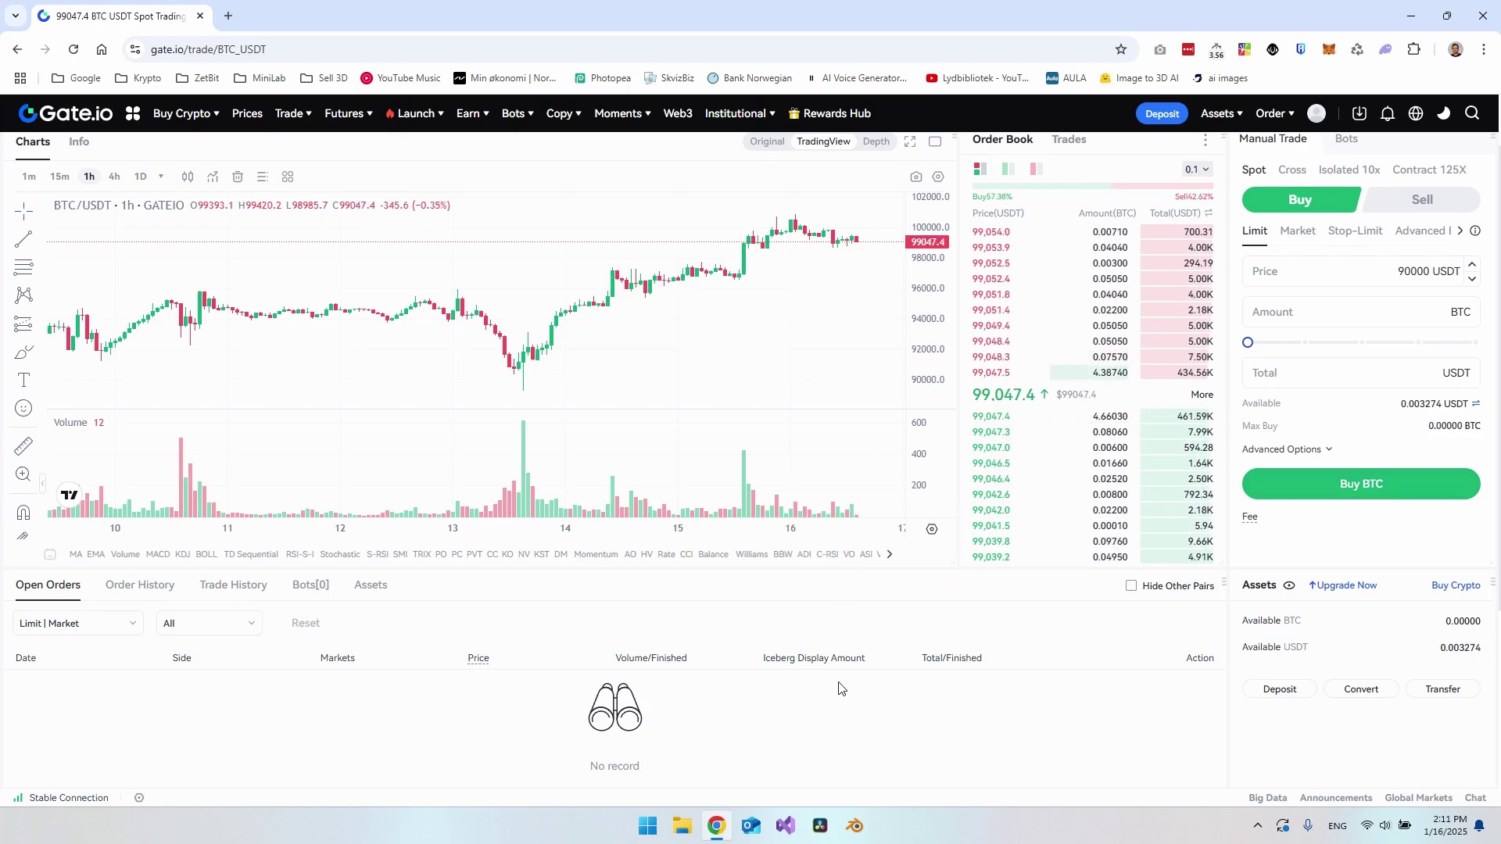
Open the DOGEGOV/USDT spot pair from the favorites and briefly view the trading pair list
scroll(1369, 458, up, 1)
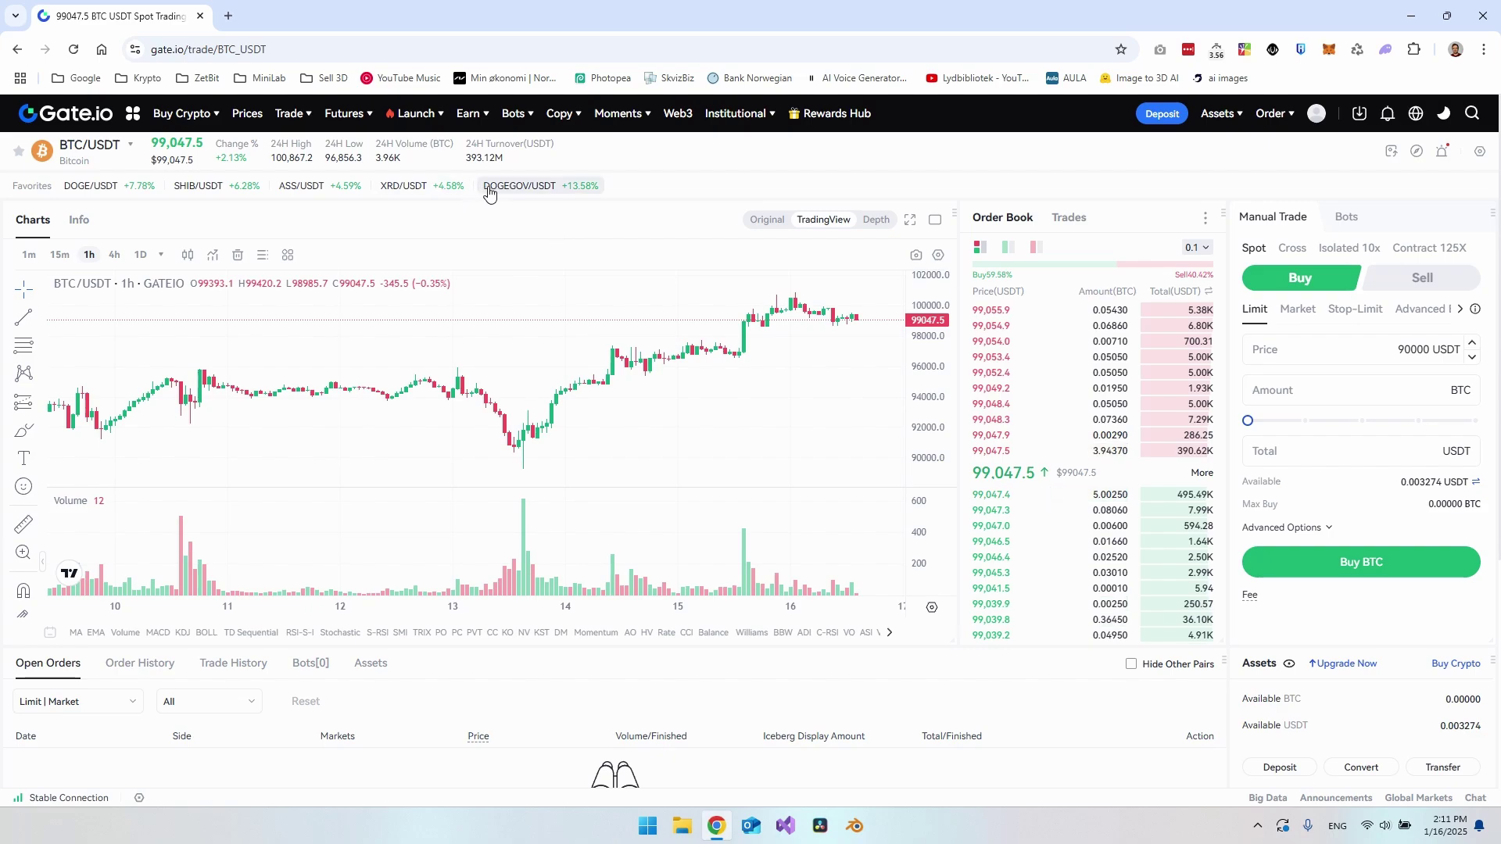
click(552, 192)
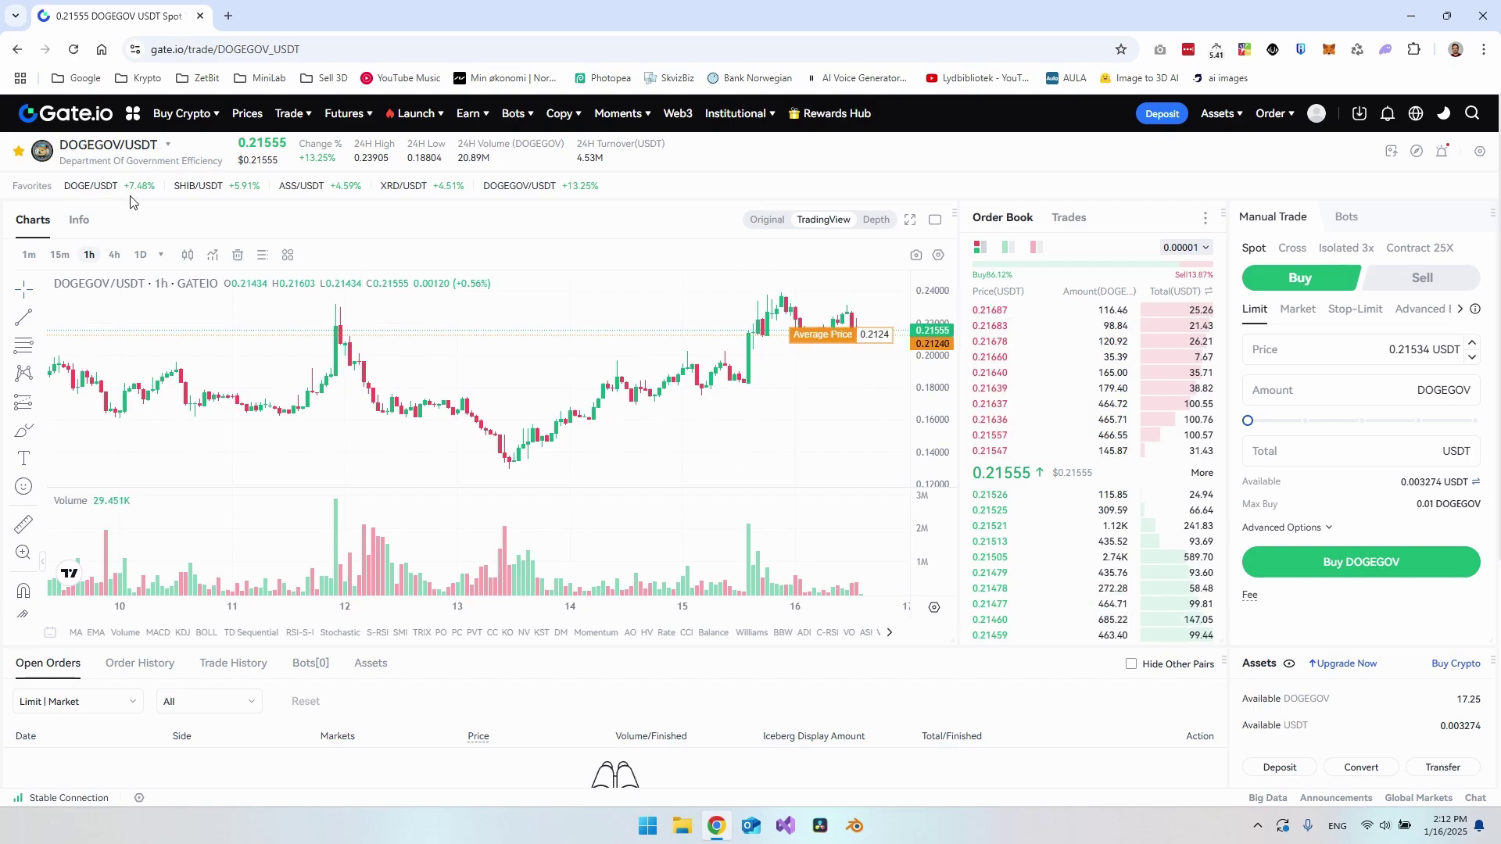
click(68, 152)
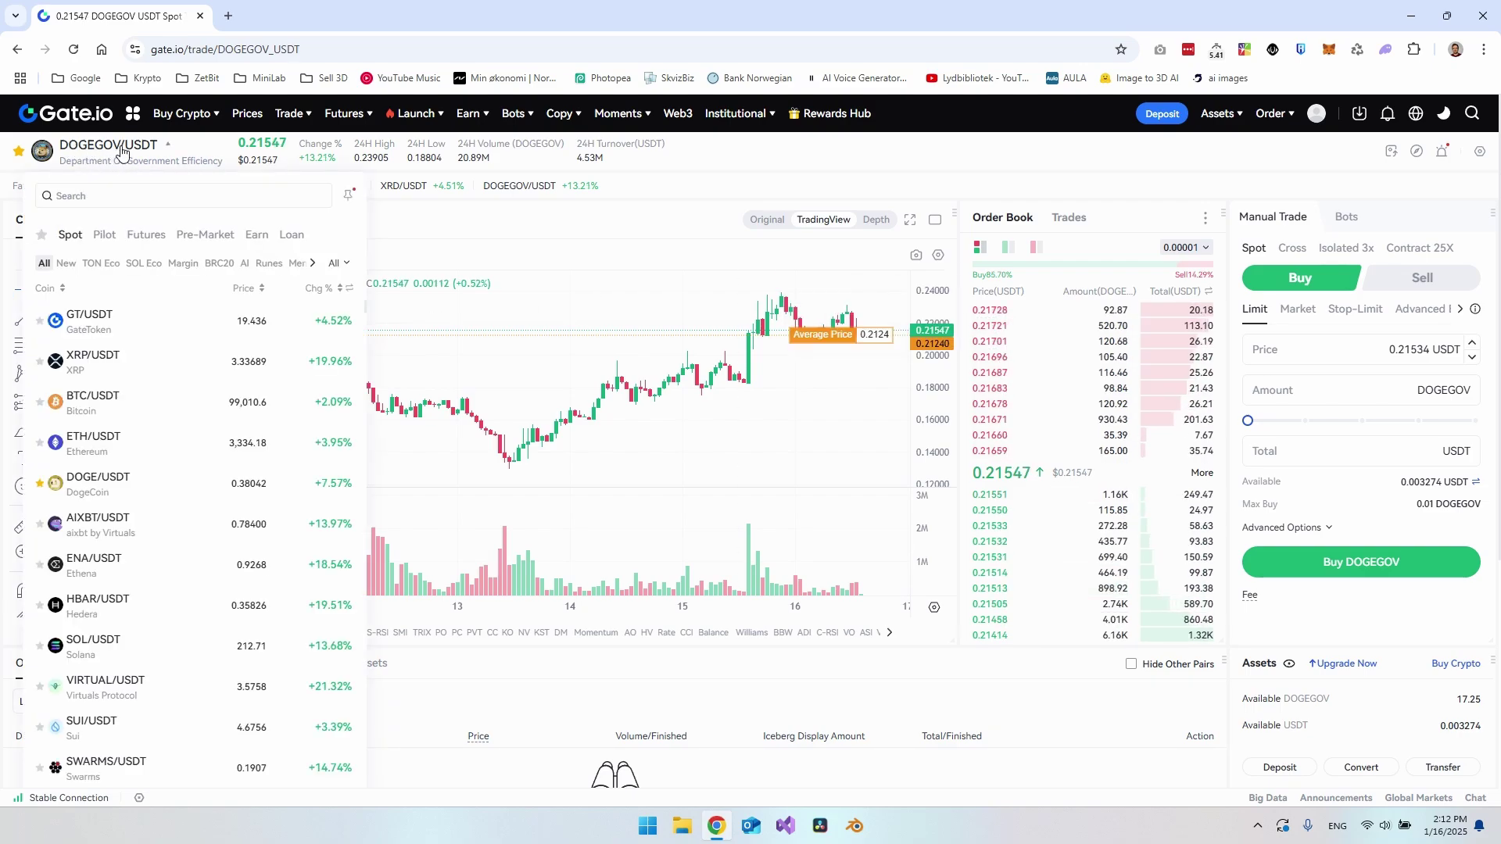
click(1297, 163)
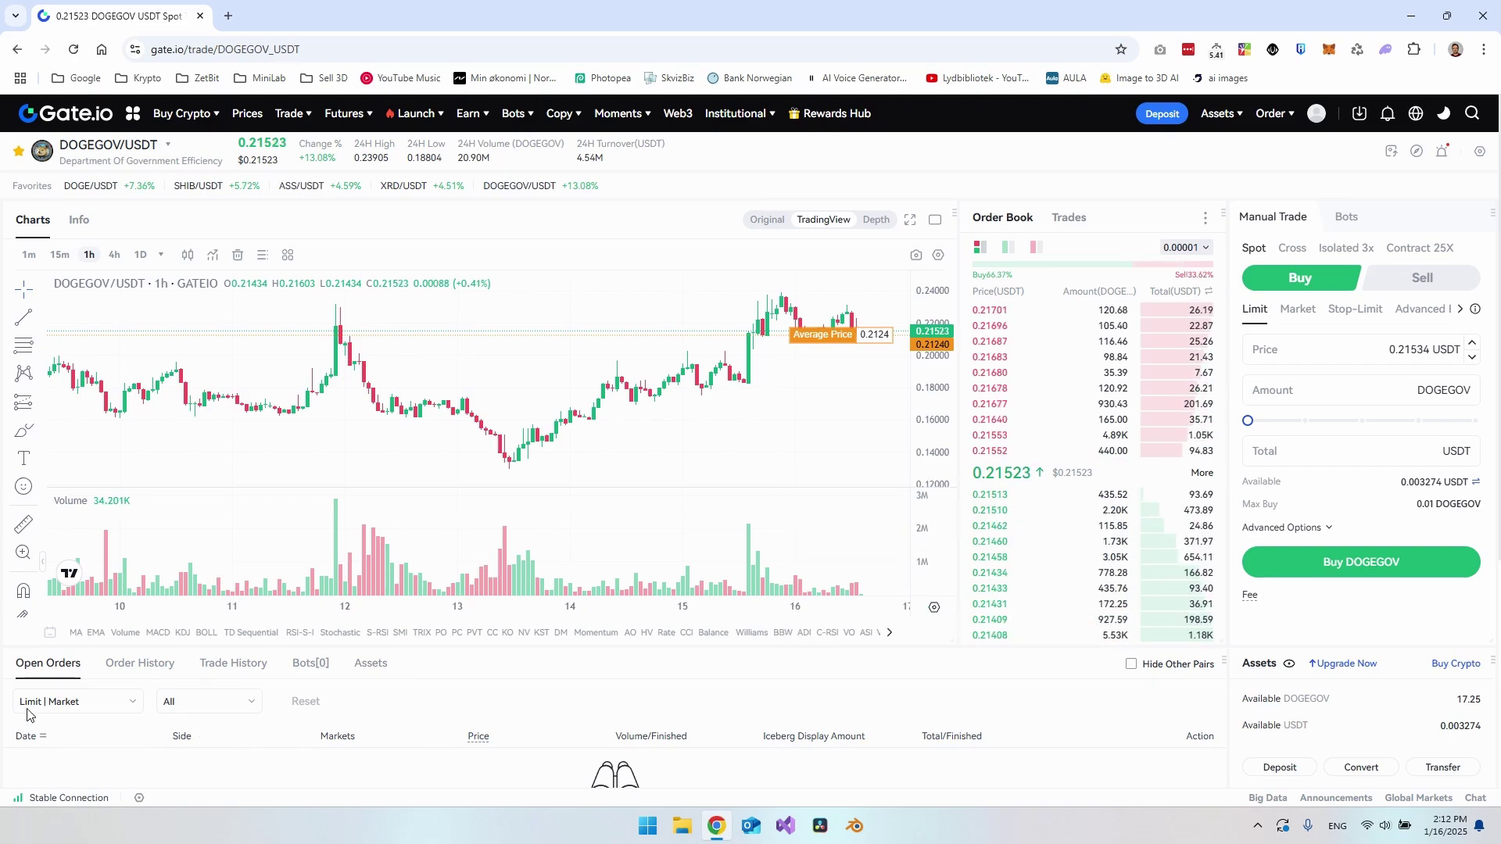
Switch the limit order form to selling DOGEGOV and set the price to 1 USDT
click(1409, 279)
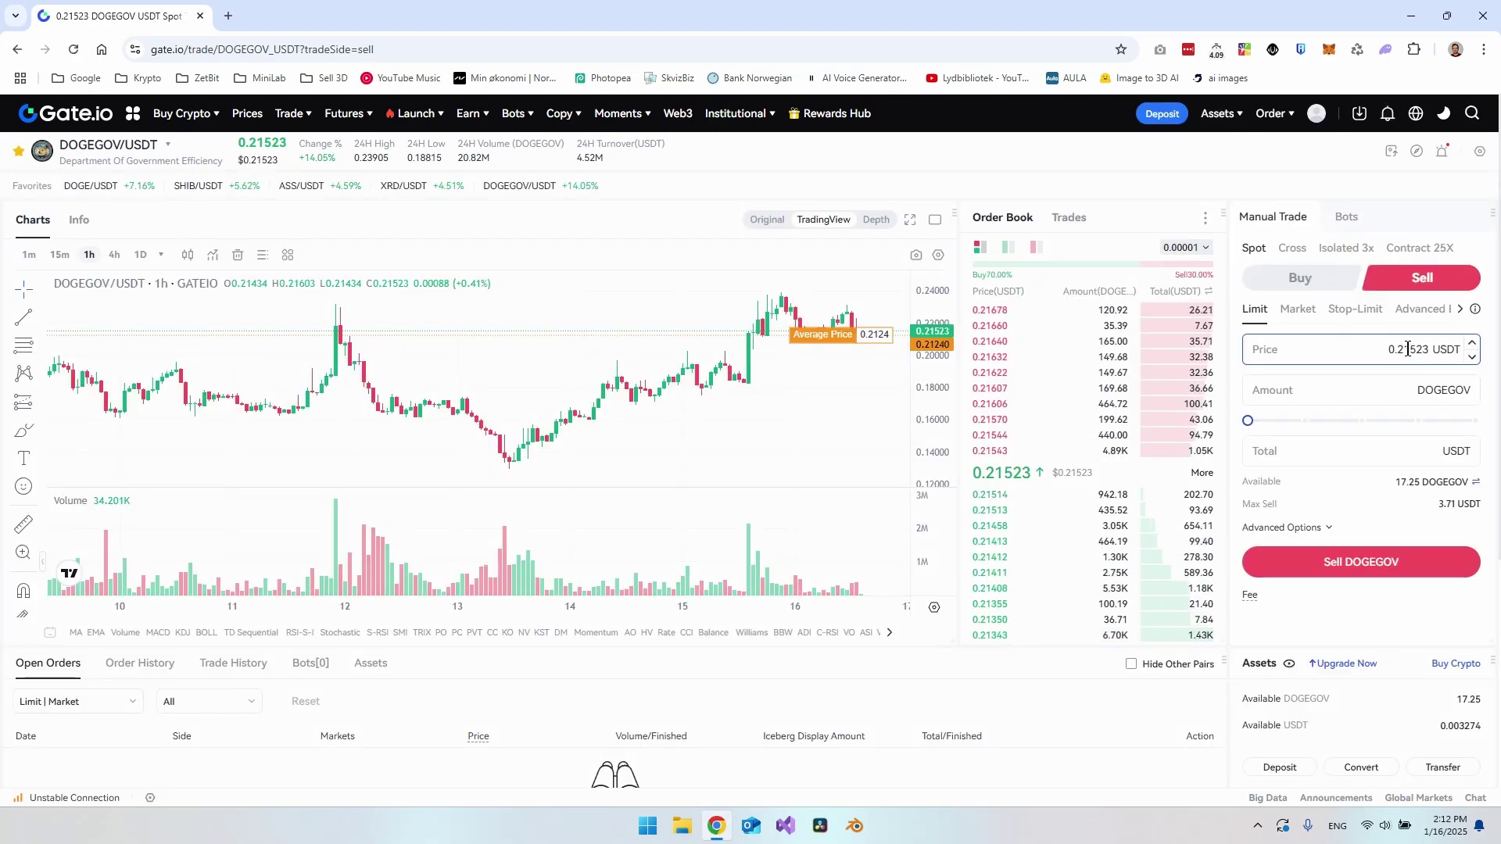
drag(1385, 350, 1438, 353)
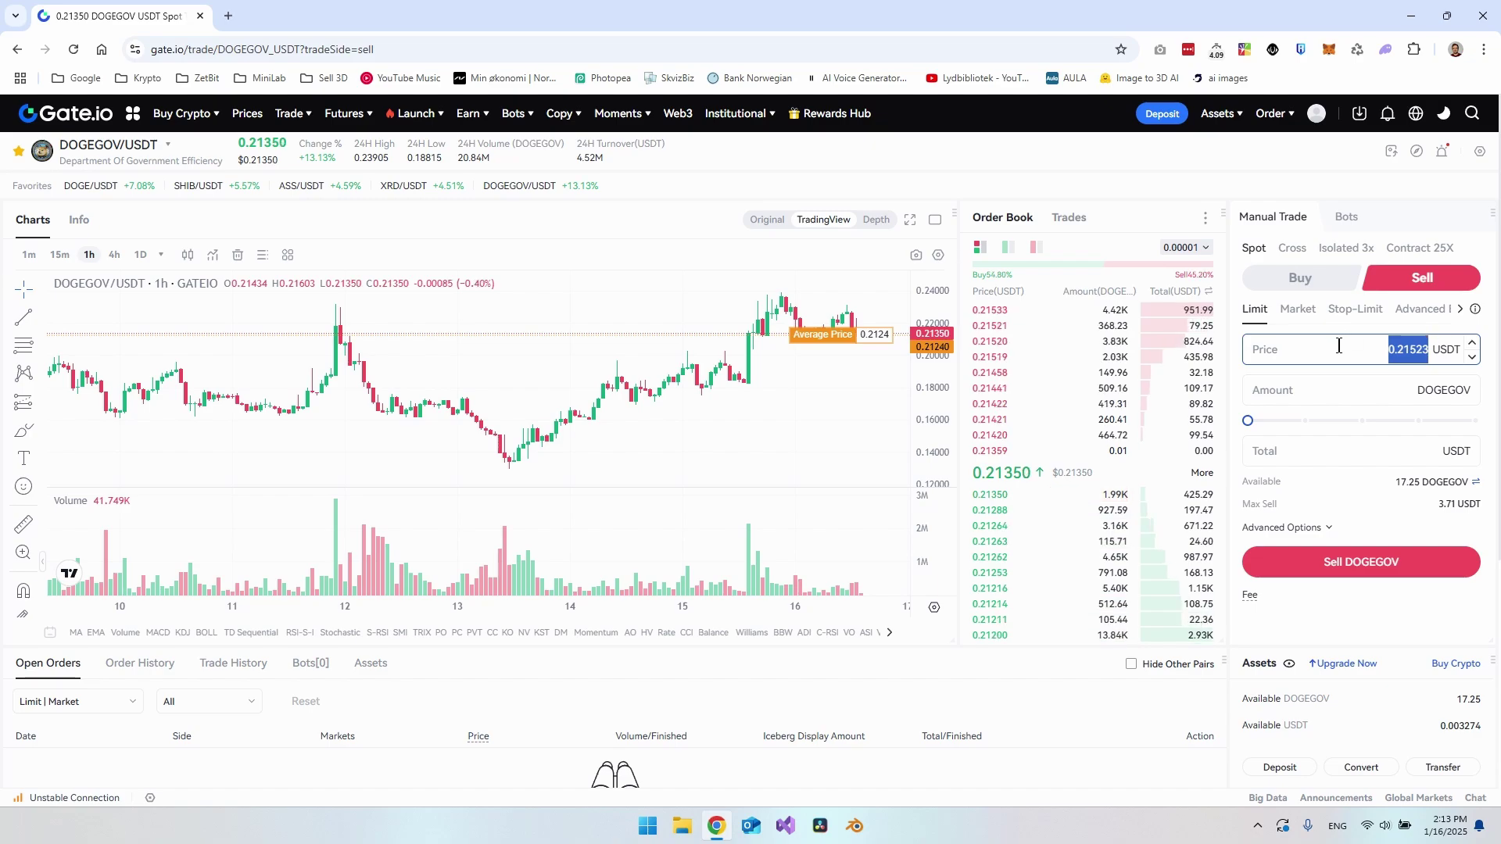
text(1)
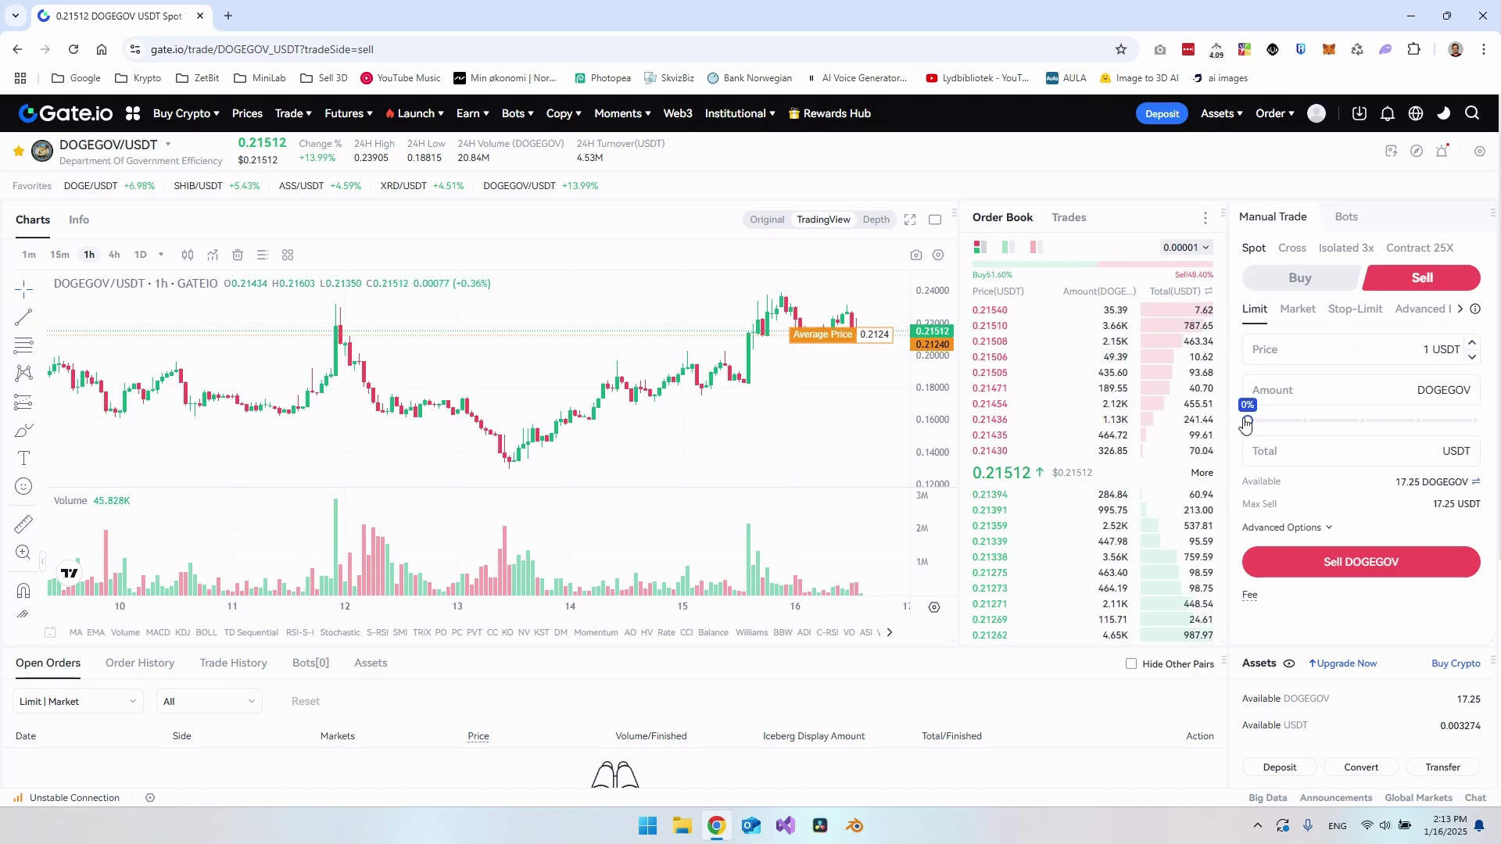
Set the sell amount to the full available 17.25 DOGEGOV and check the order's total, price and amount
drag(1246, 424, 1476, 422)
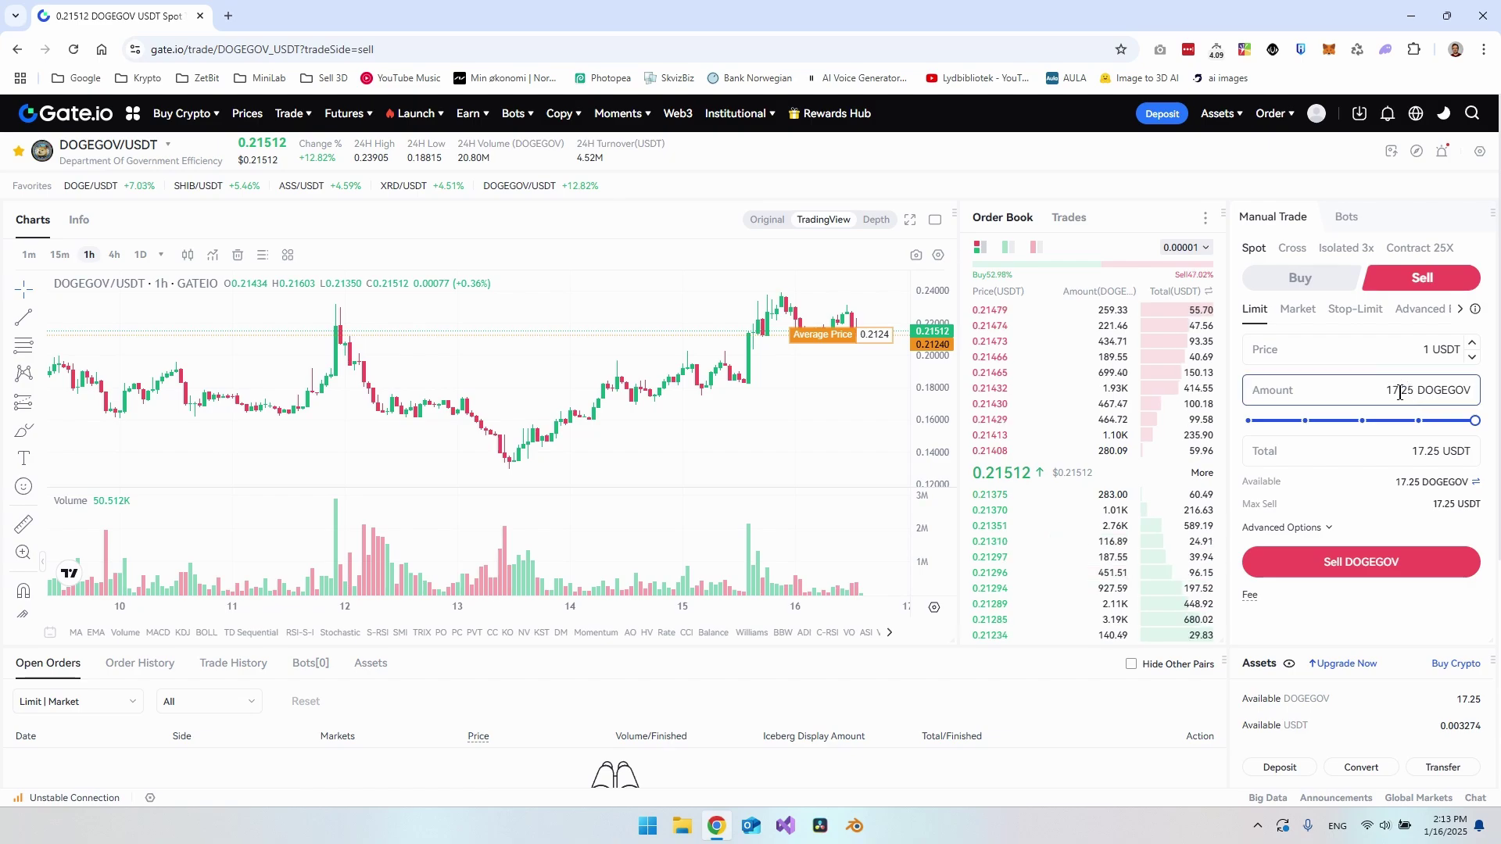
drag(1366, 421, 1474, 421)
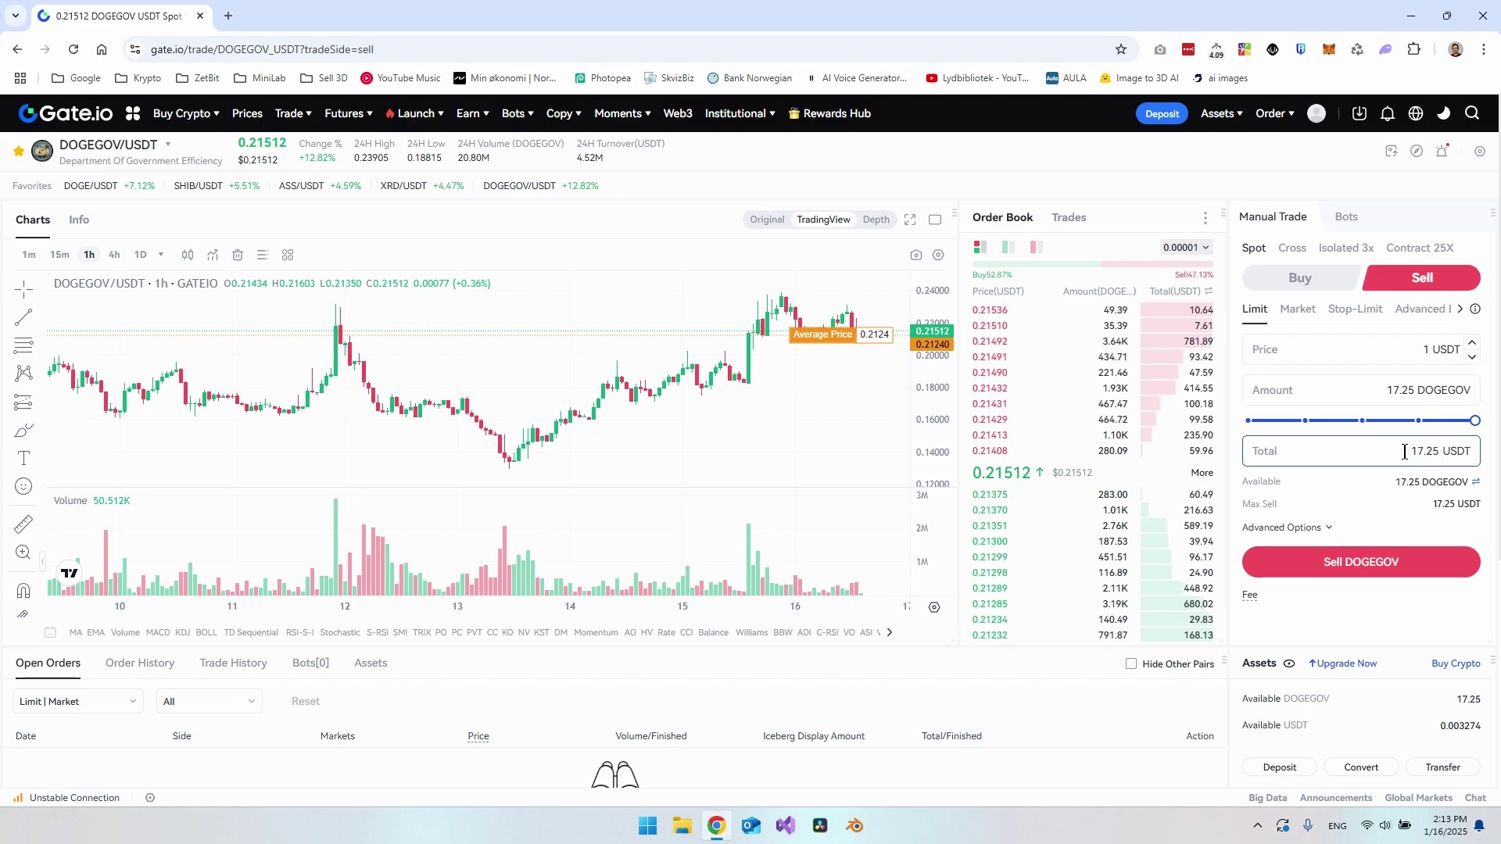
drag(1404, 452, 1455, 456)
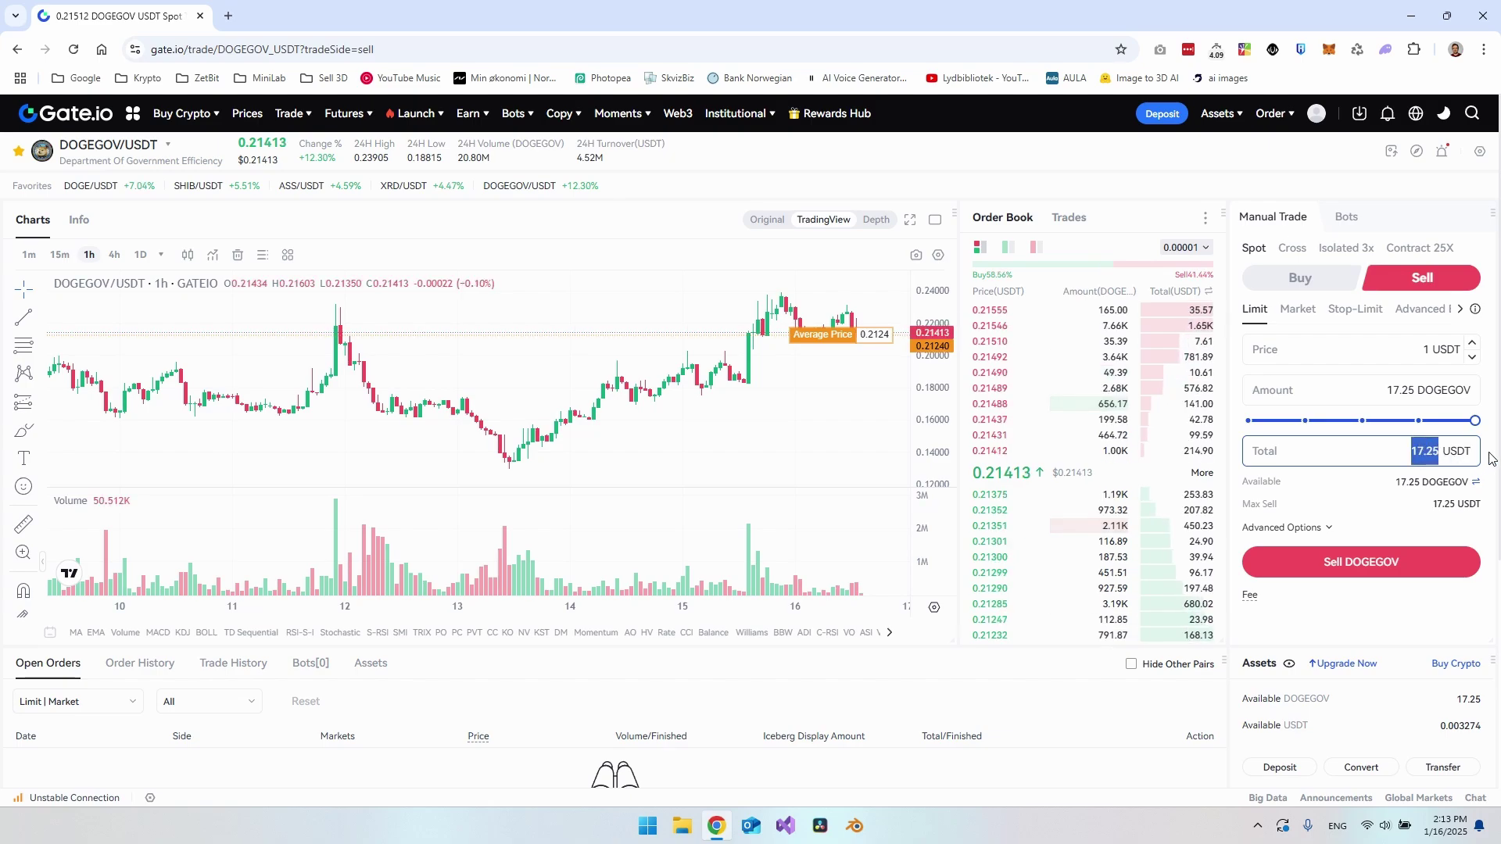
click(1435, 350)
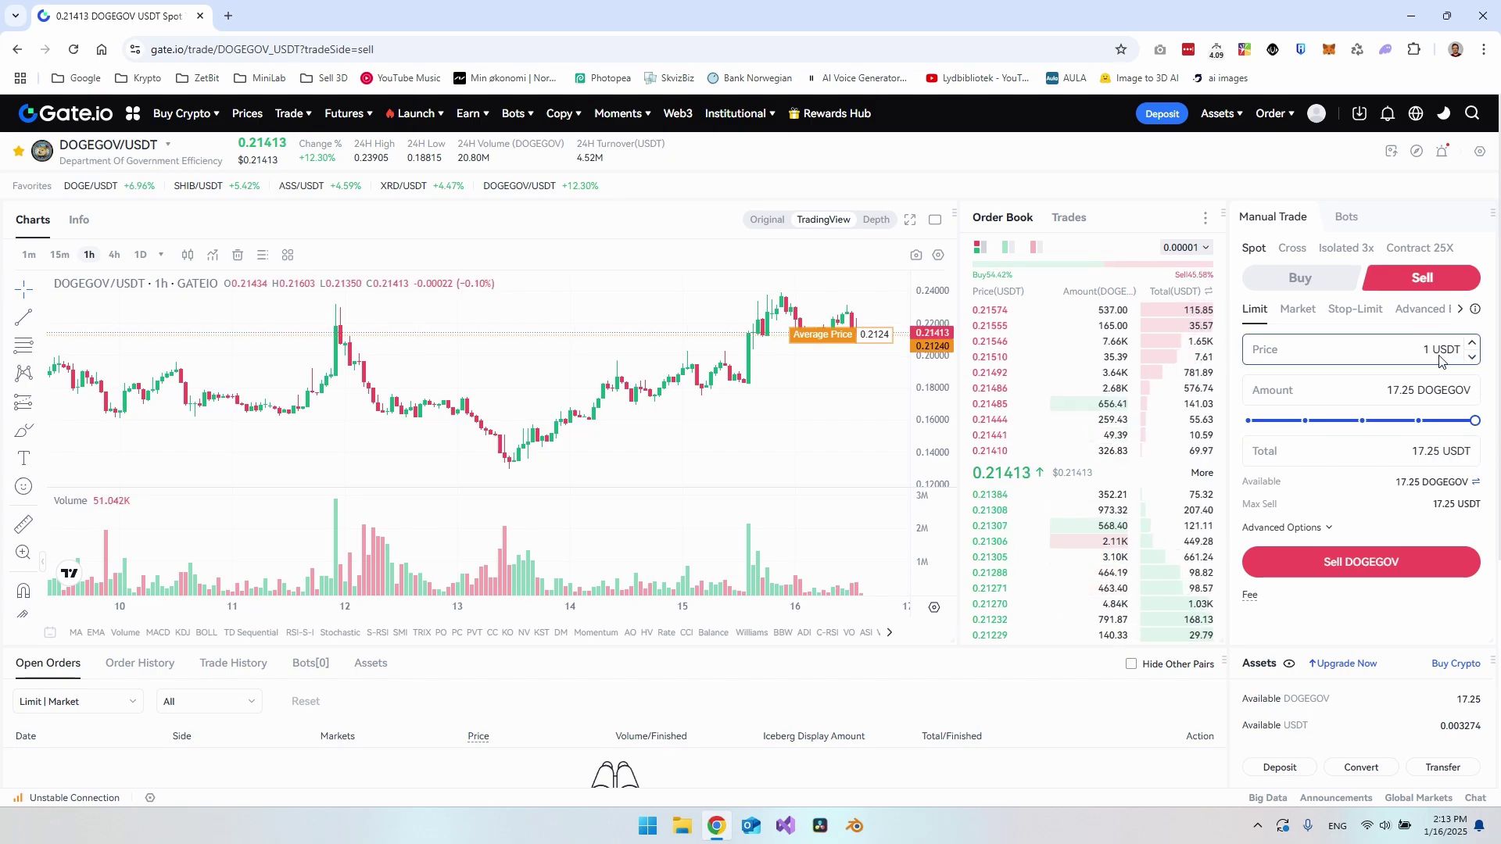
click(1425, 402)
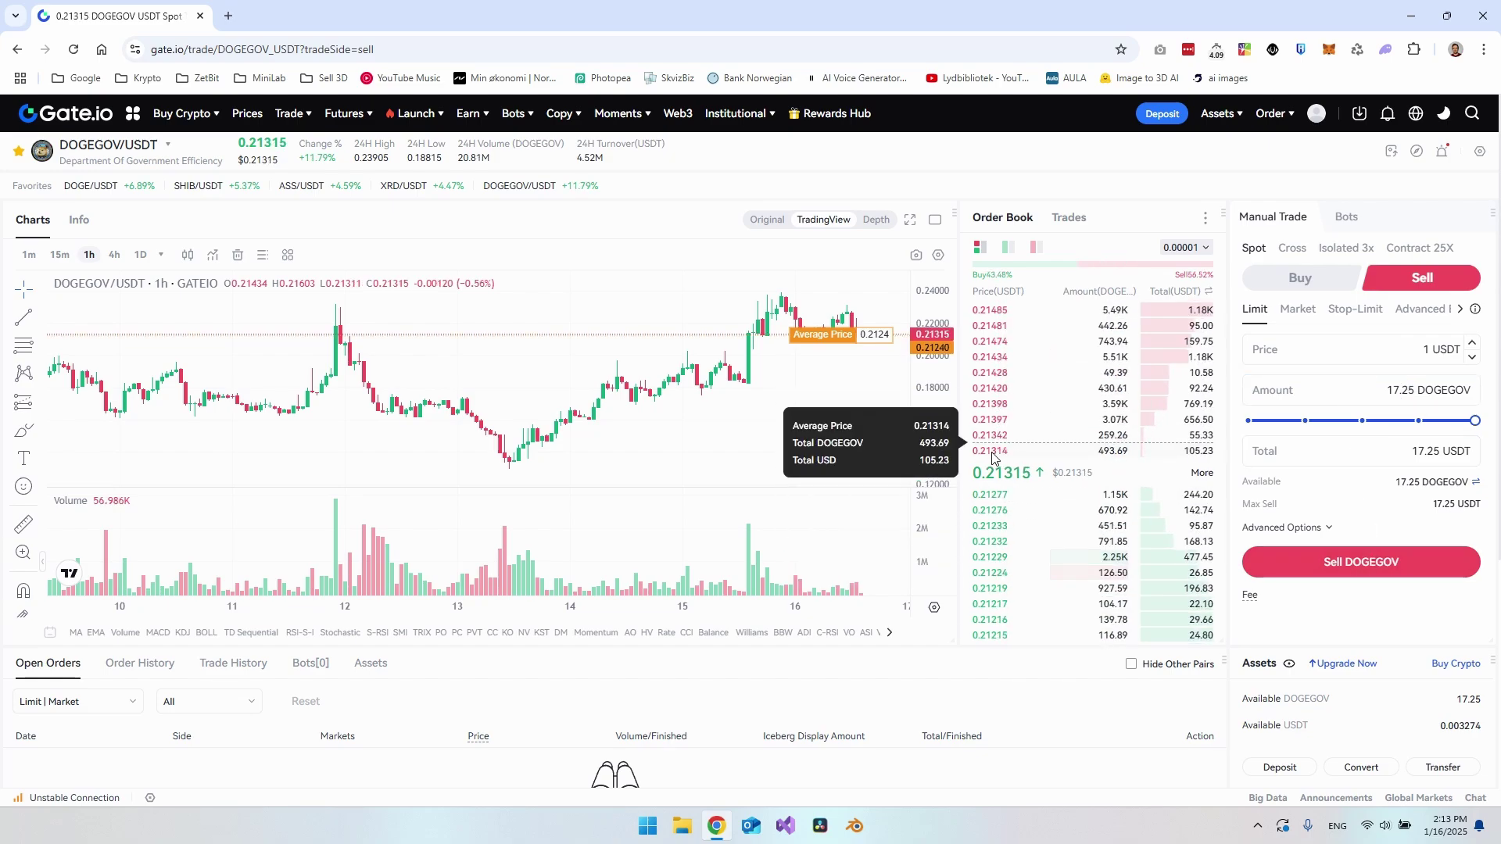
Place the DOGEGOV limit sell order and turn off future order confirmation reminders
click(1360, 563)
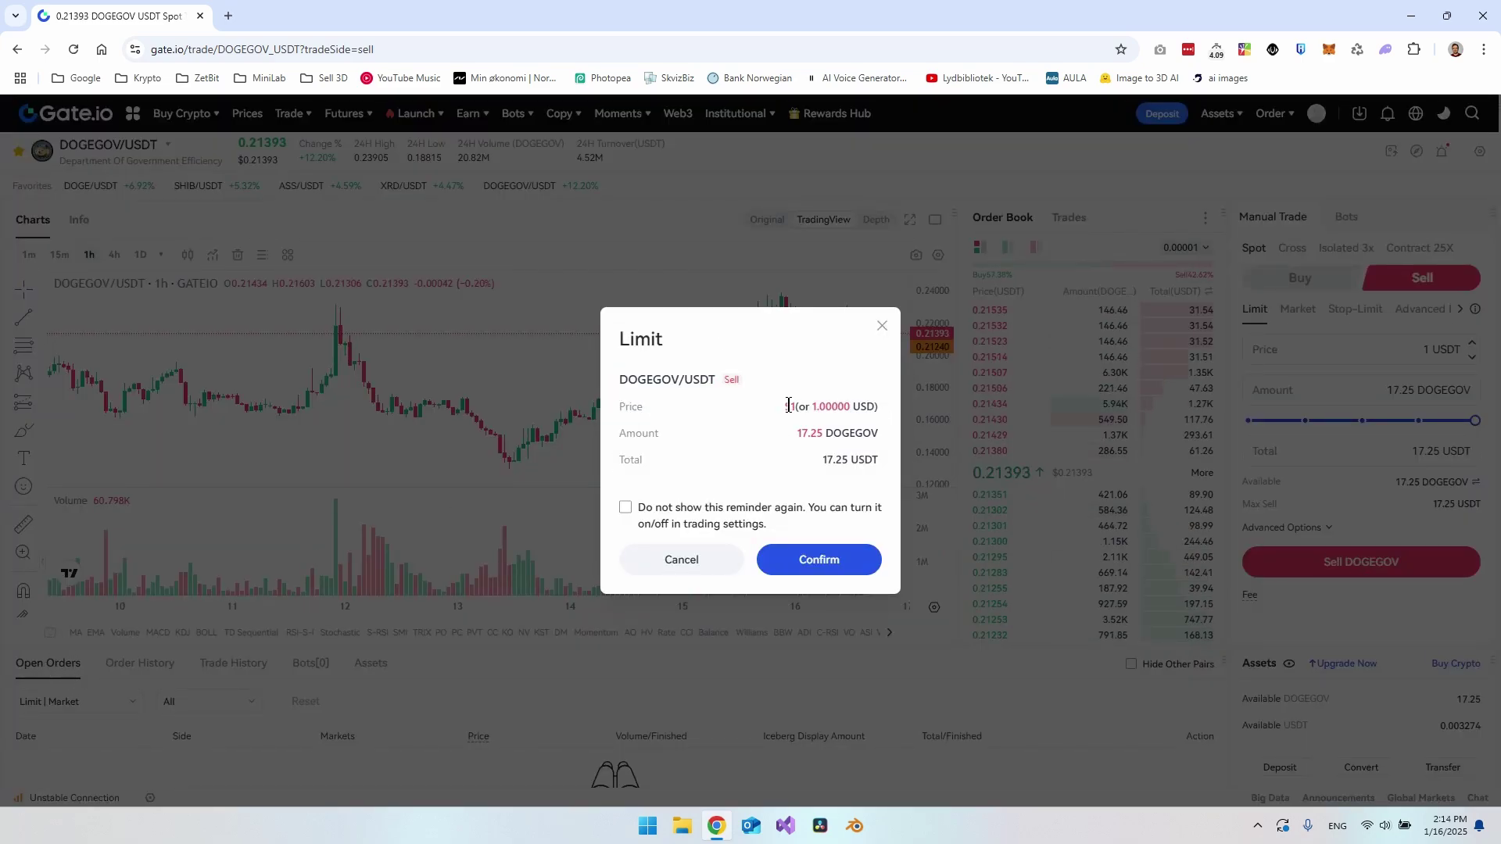
click(625, 508)
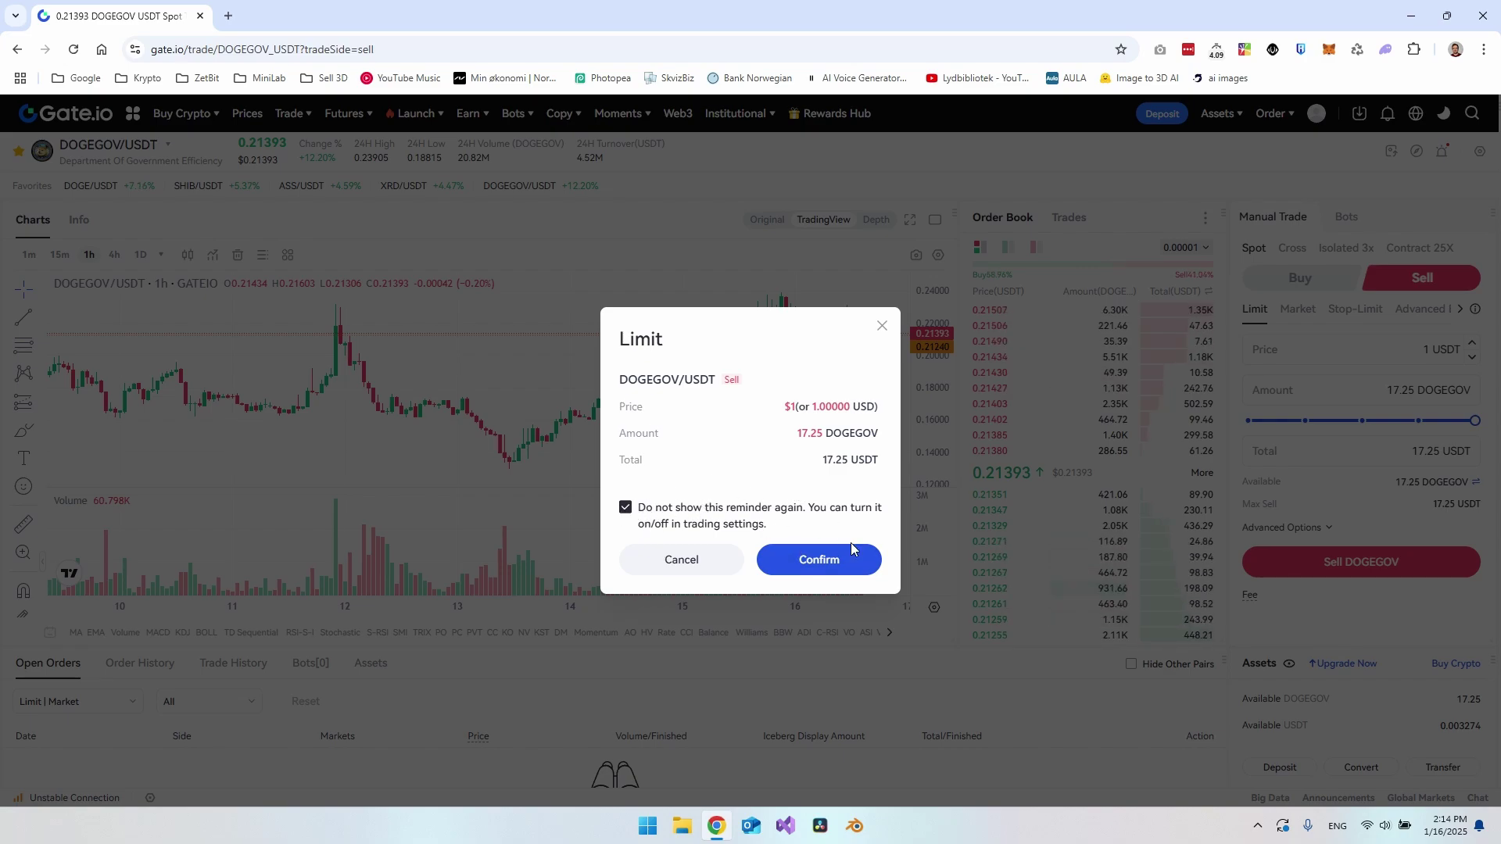
click(830, 563)
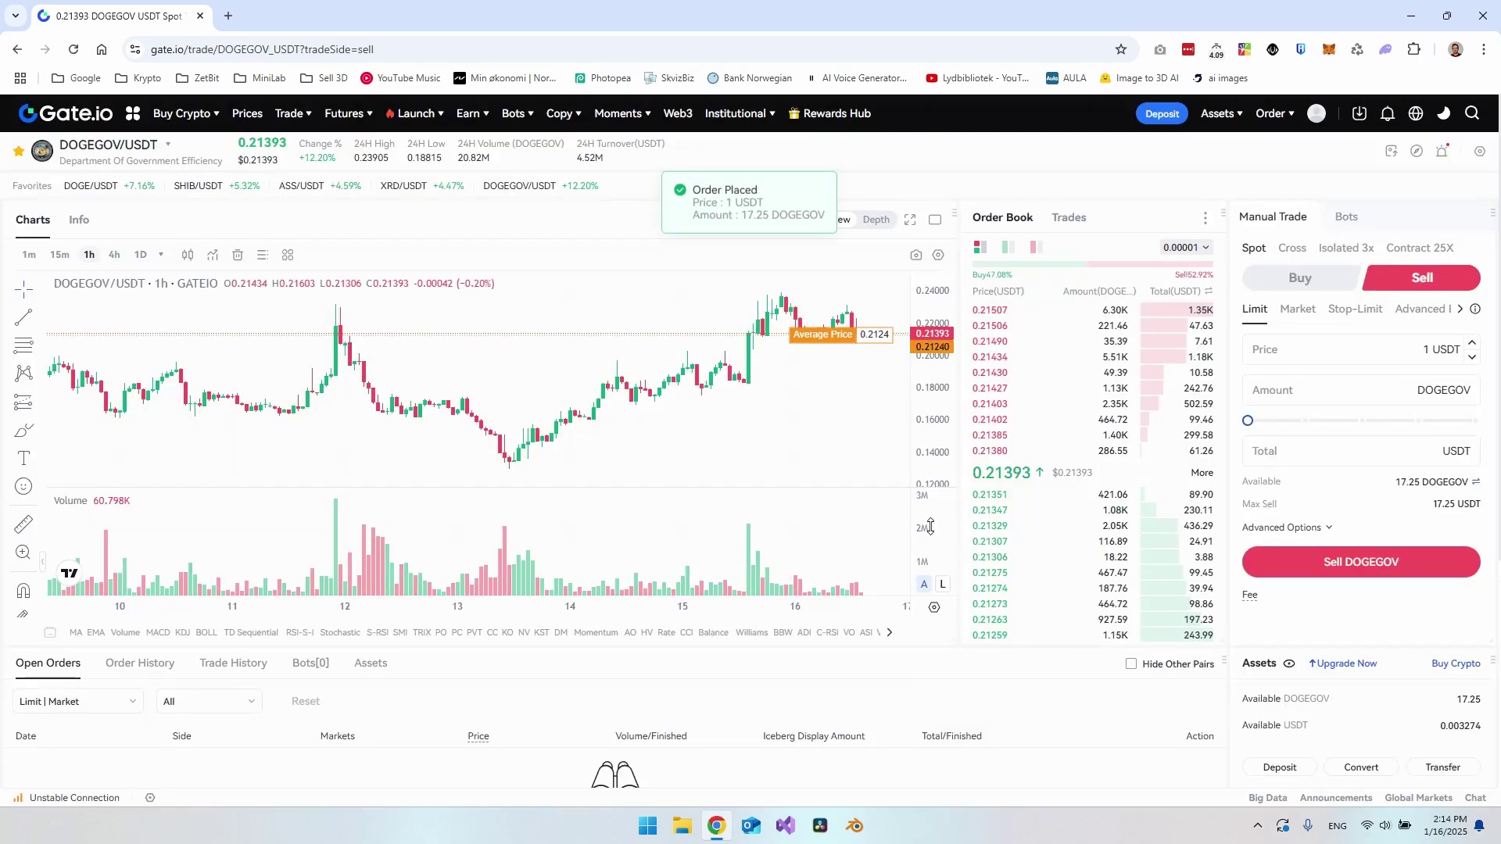
Review the DOGEGOV sell order in the open orders list, including its side, price and volume
scroll(1083, 603, down, 3)
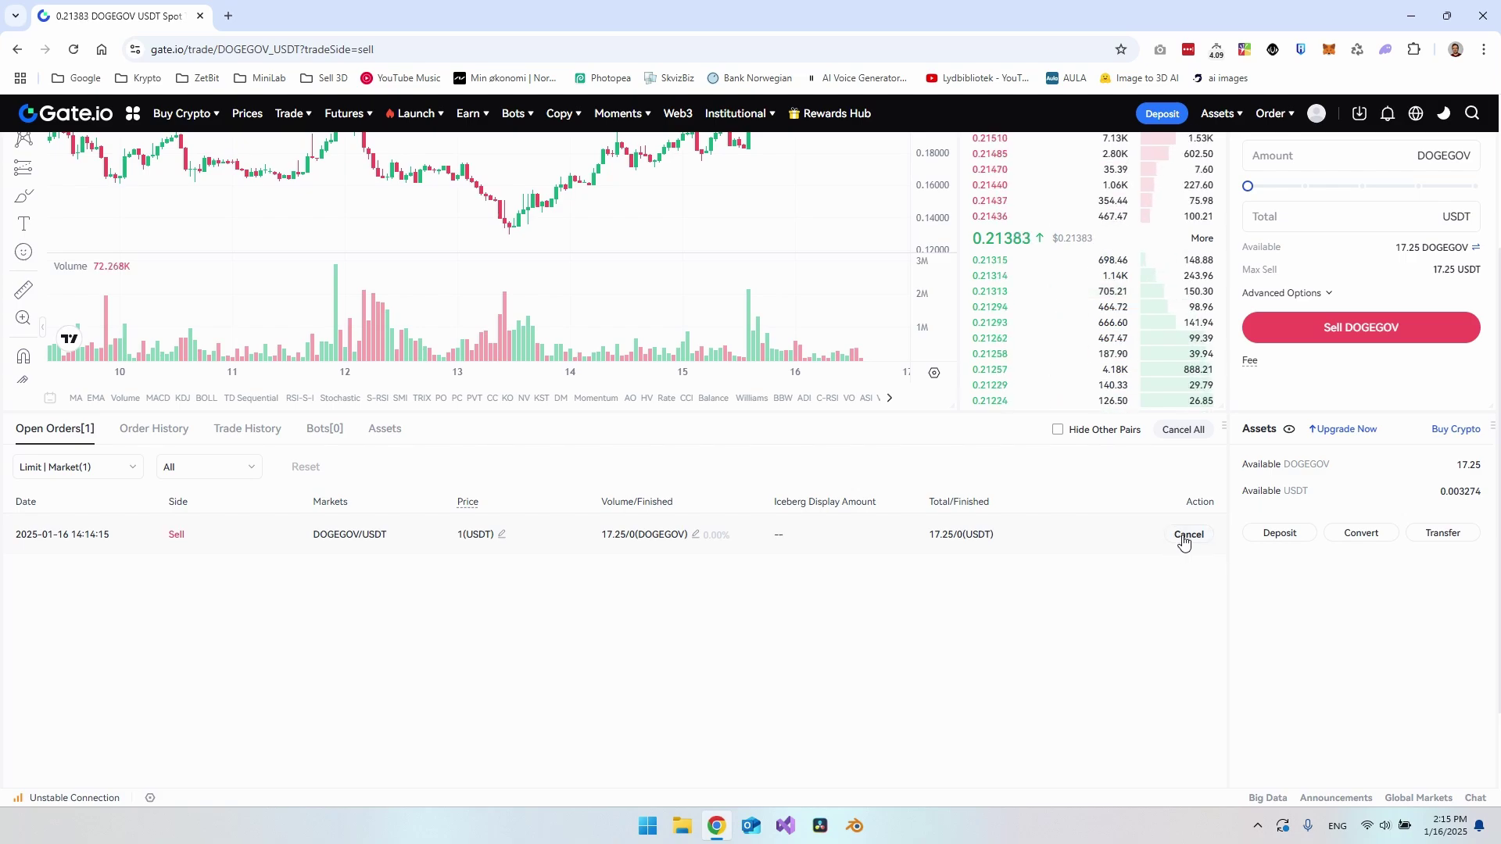
scroll(742, 629, up, 1)
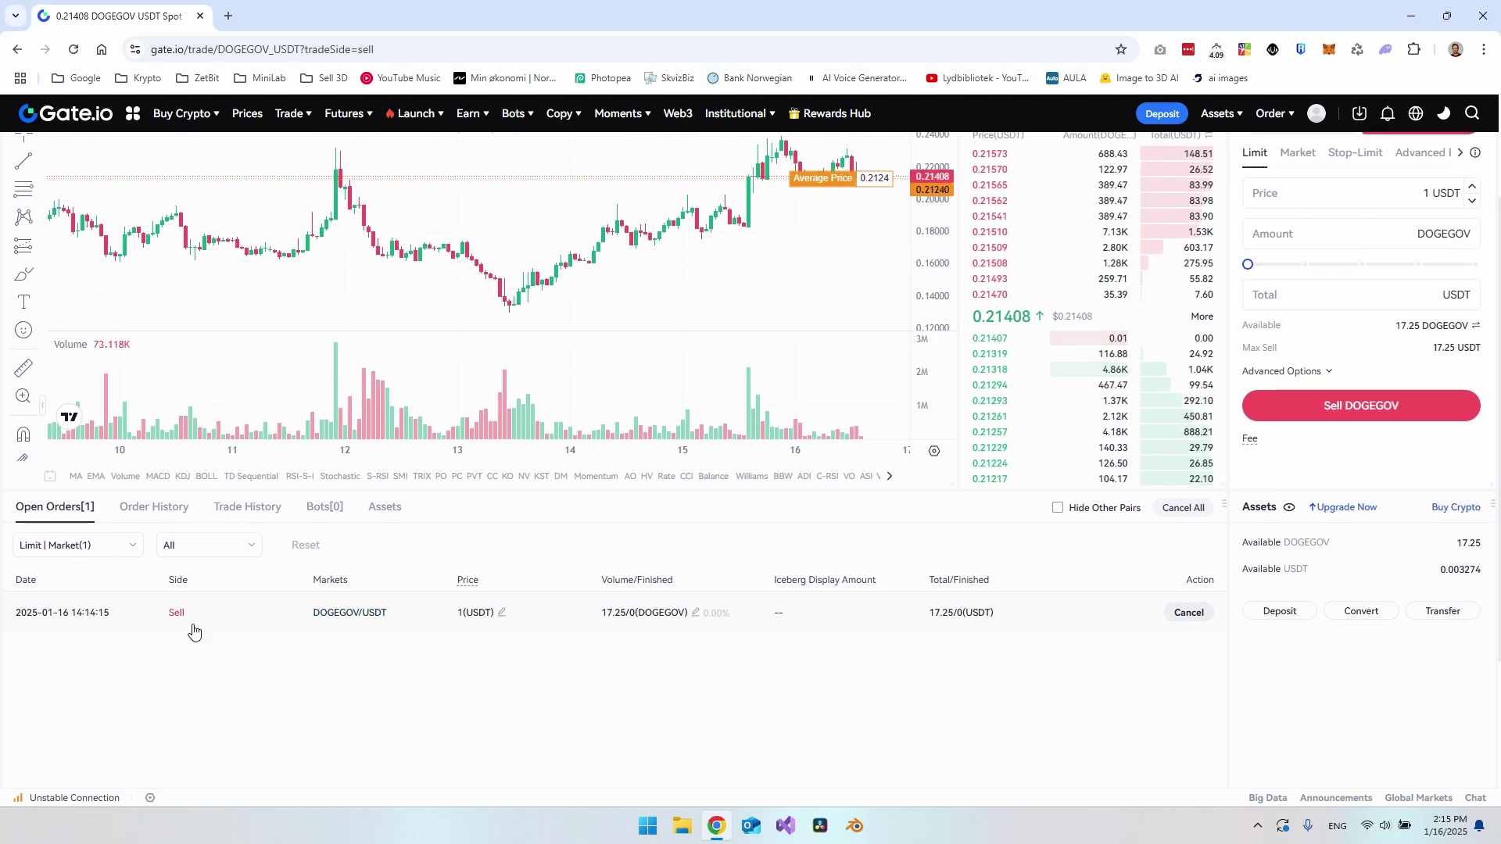
scroll(508, 688, up, 1)
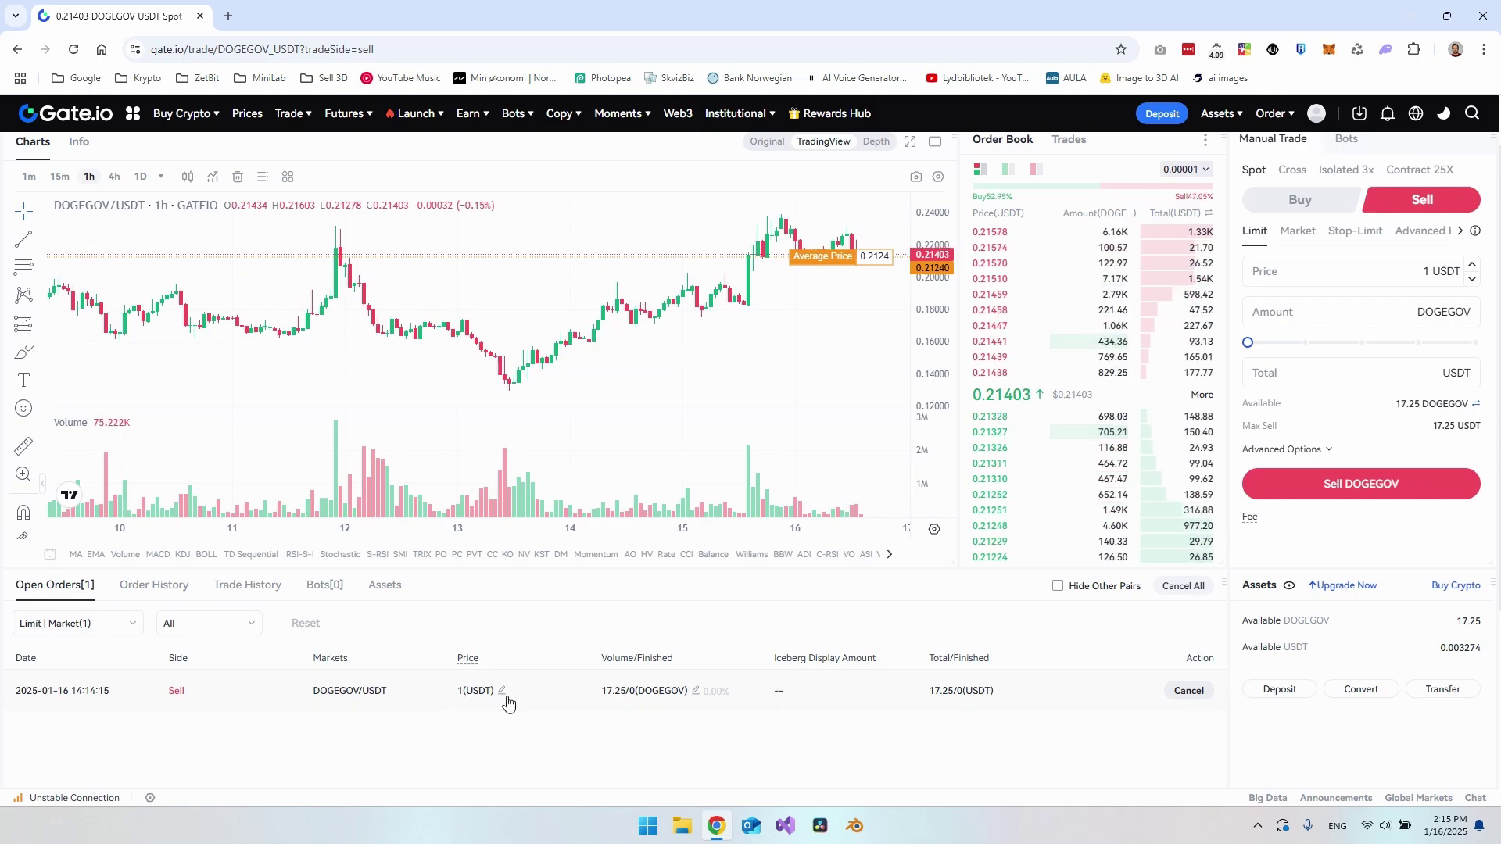
scroll(1174, 338, up, 1)
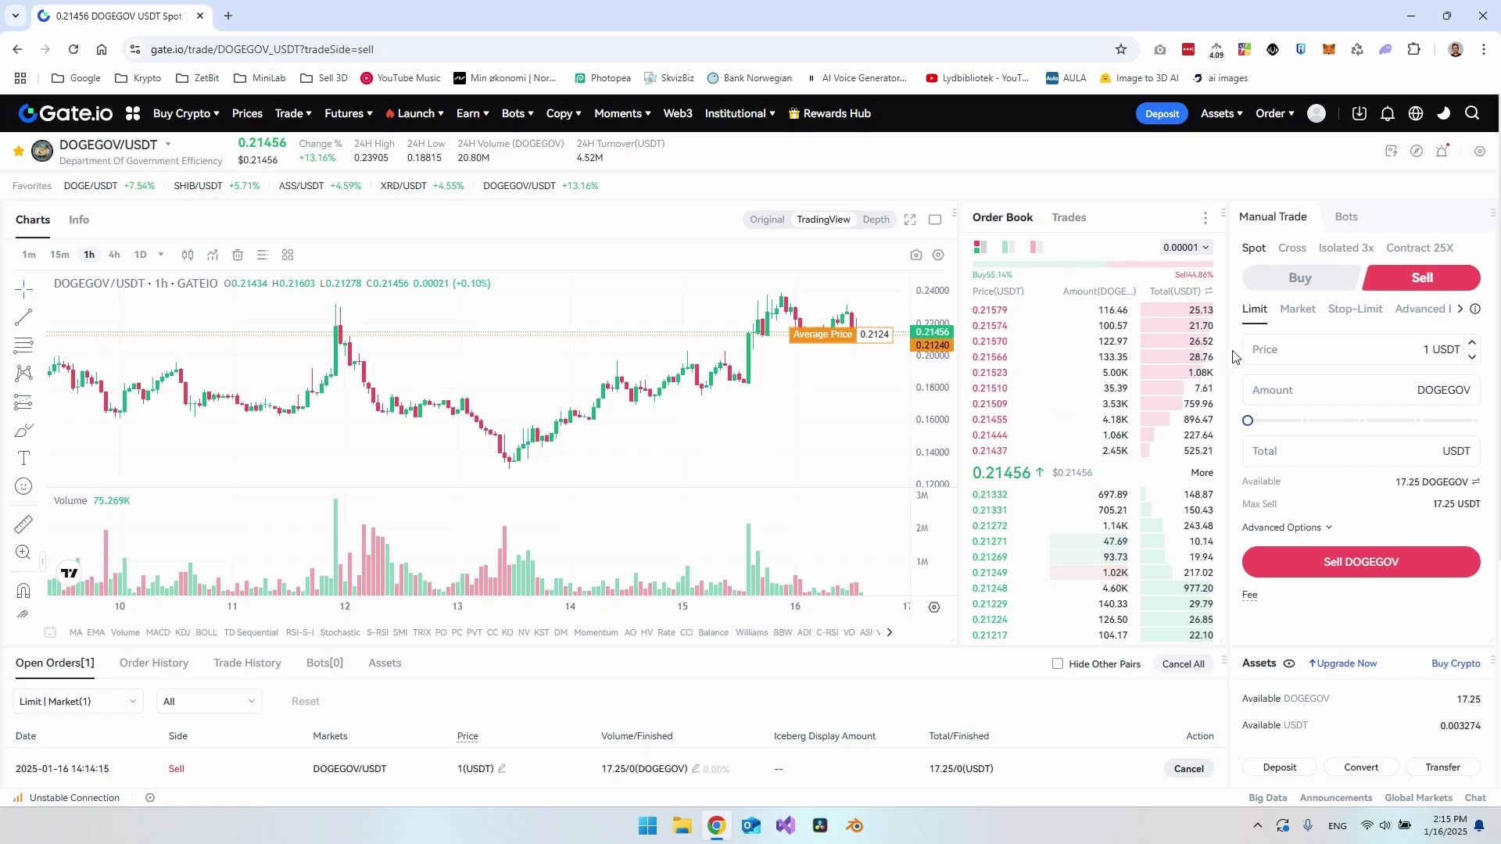
scroll(1234, 361, down, 1)
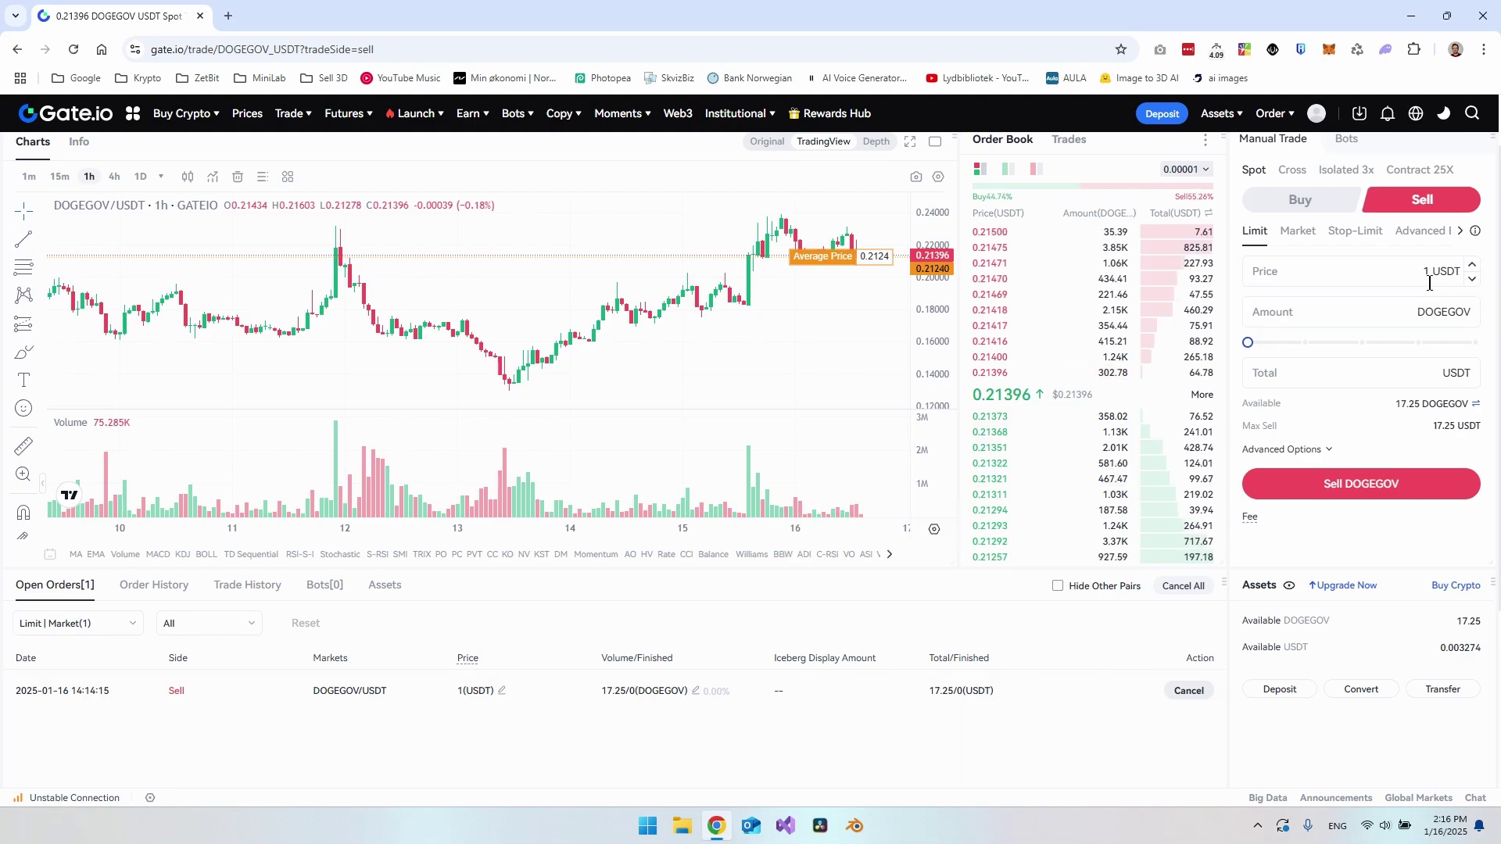
Switch the limit order form to buying DOGEGOV and set the price to 0.1 USDT
click(1332, 204)
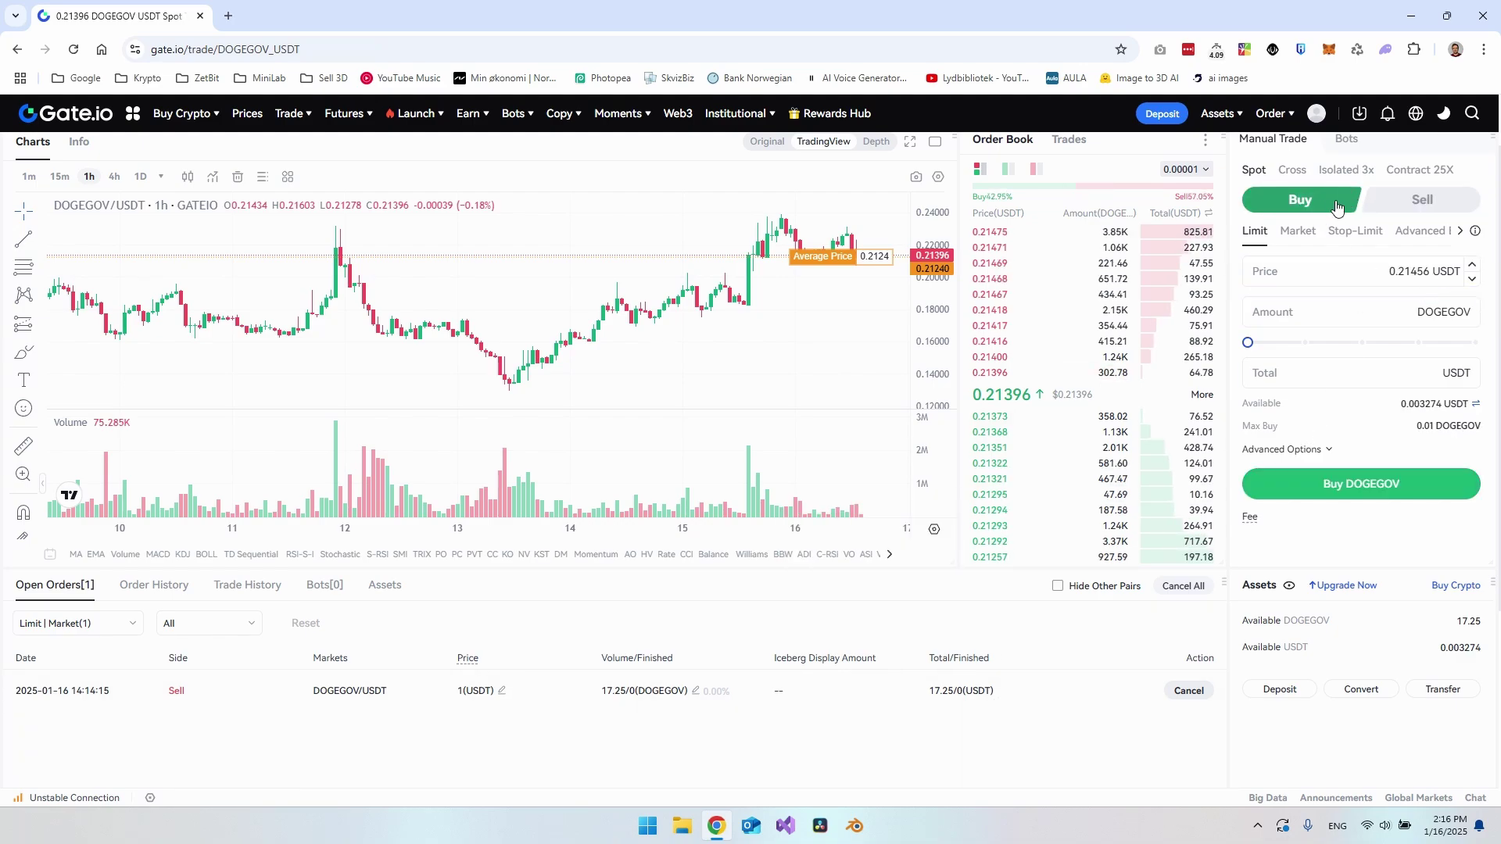
scroll(1336, 205, up, 1)
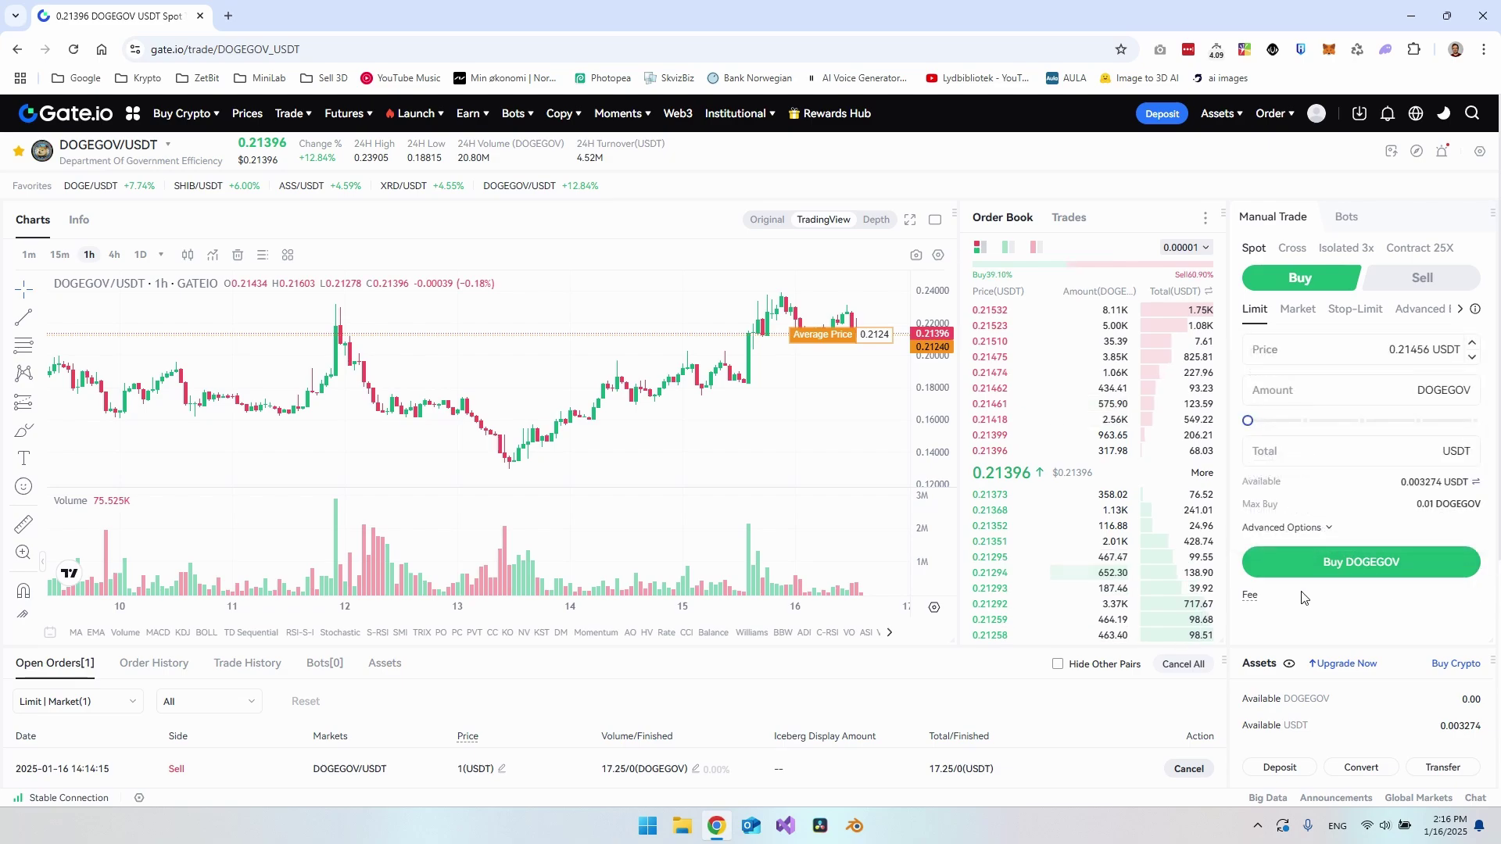
drag(1396, 349, 1430, 349)
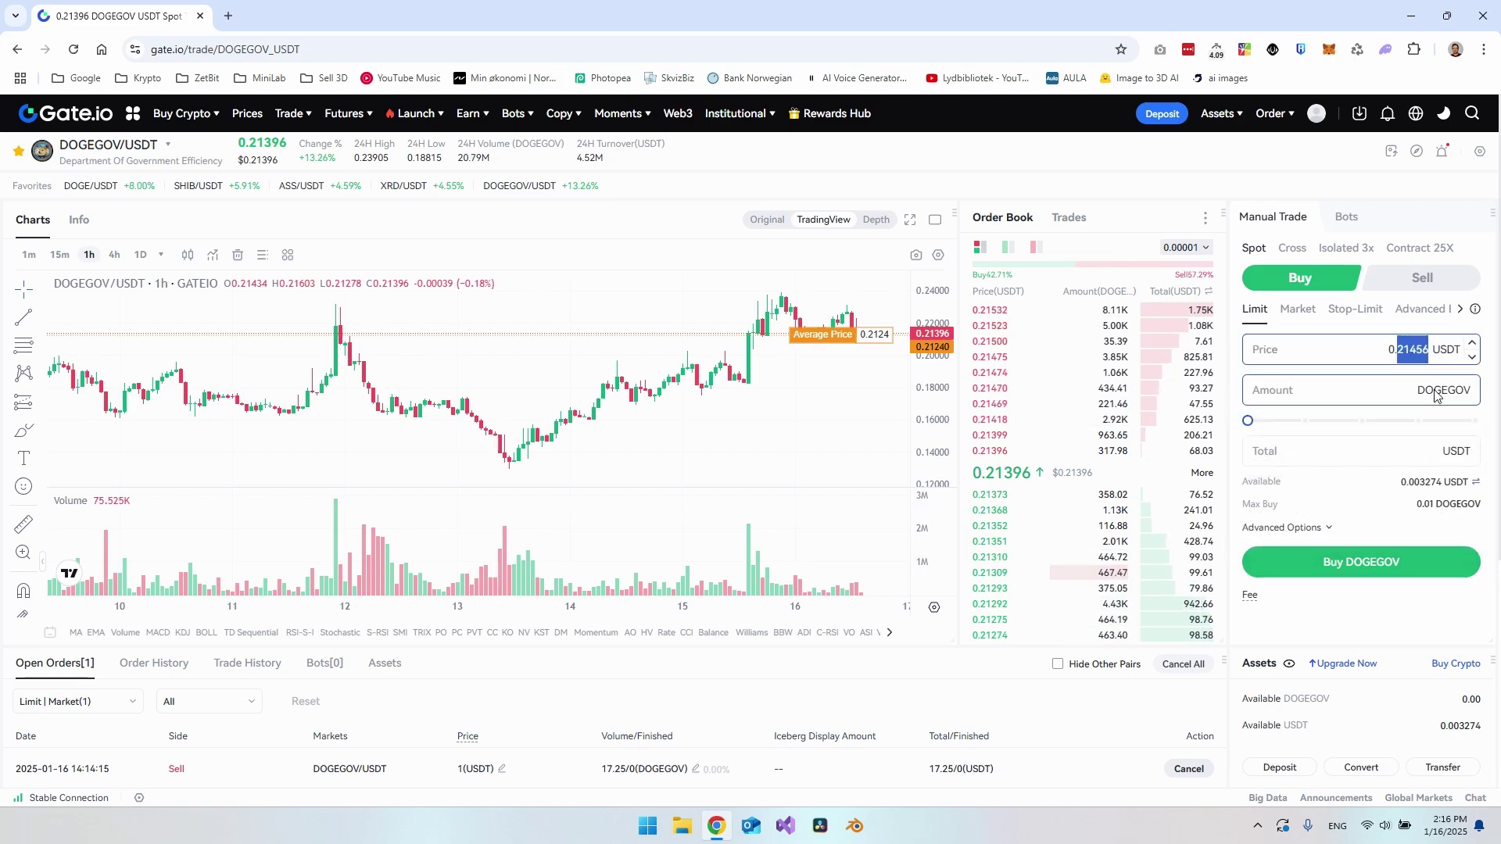
text(1)
click(1462, 385)
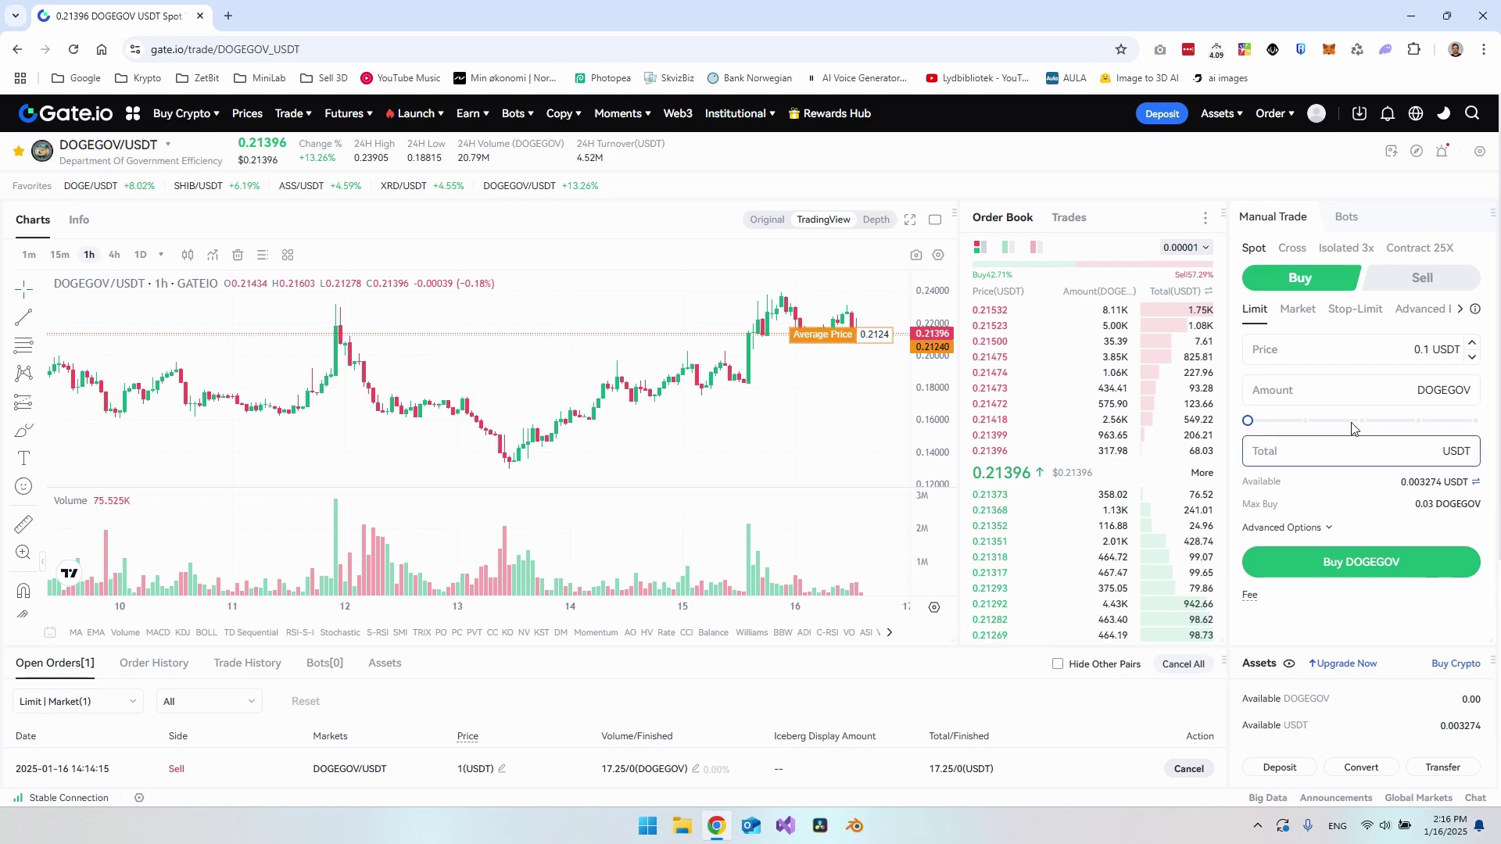
mouse_move(1261, 426)
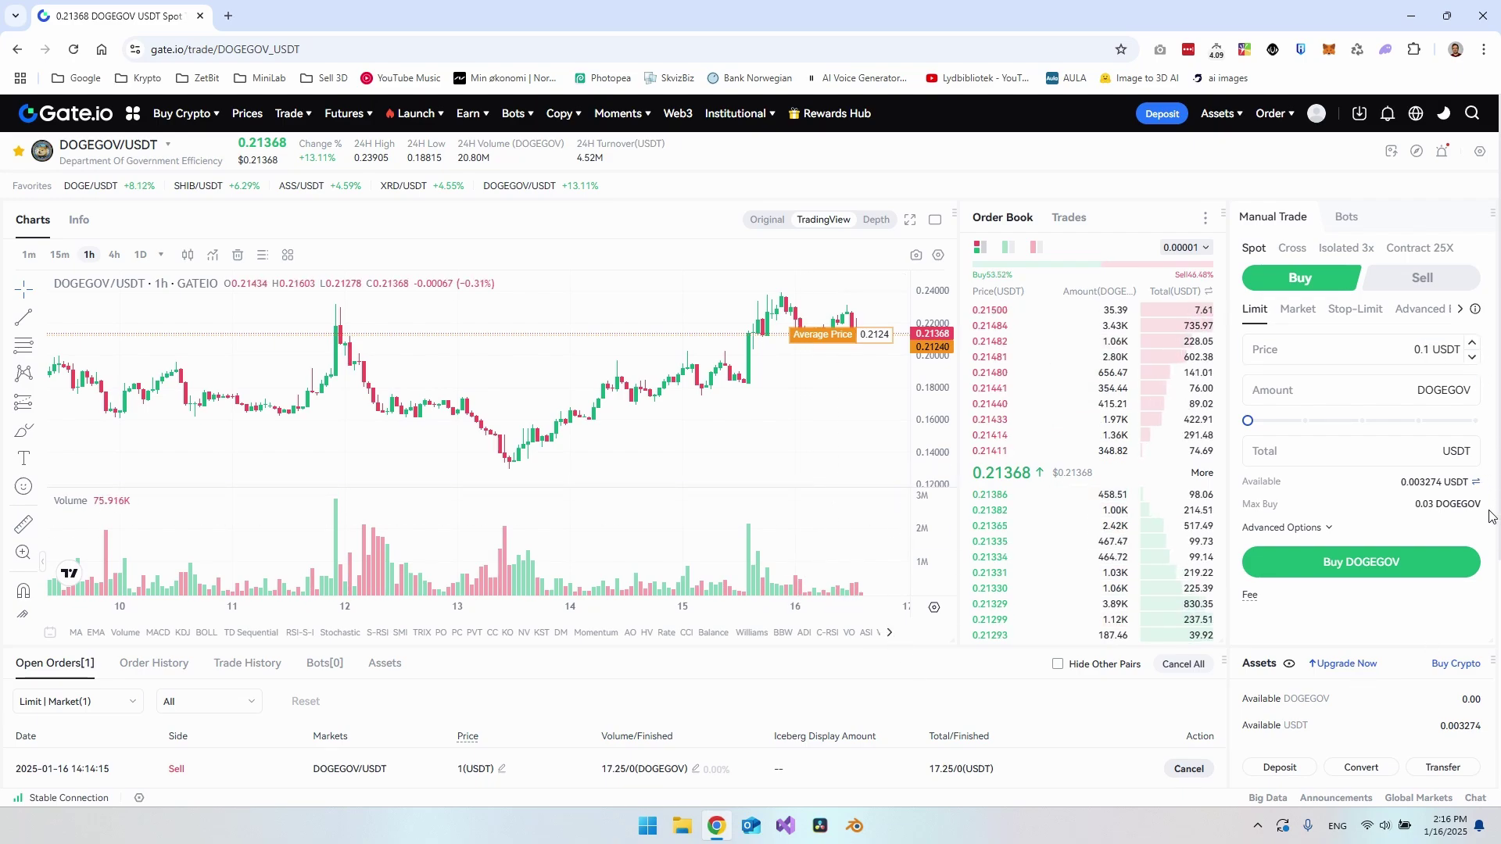
Cancel the open DOGEGOV sell order
scroll(1016, 703, down, 1)
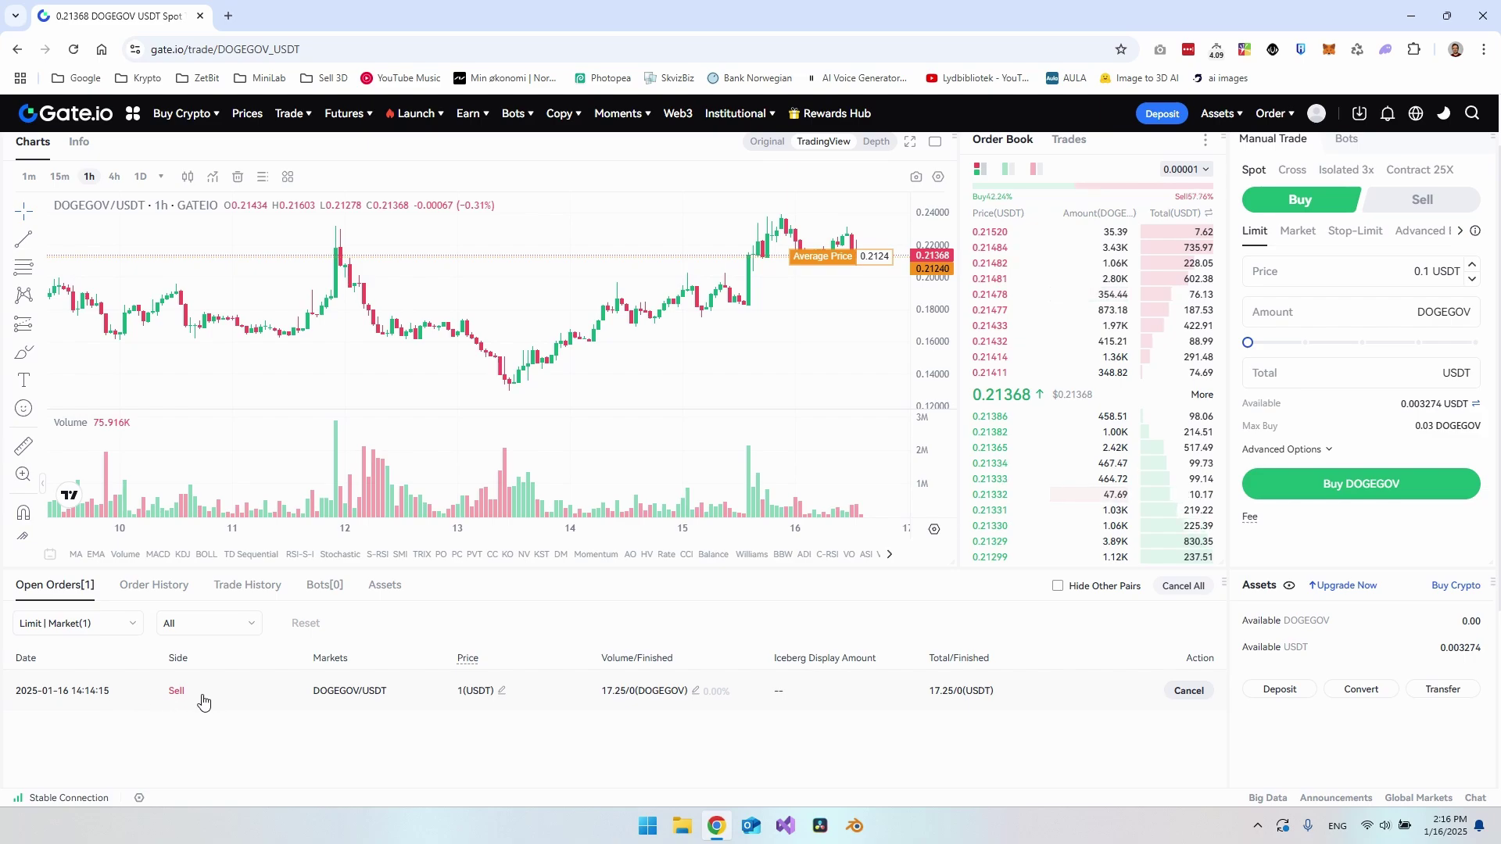
click(1194, 692)
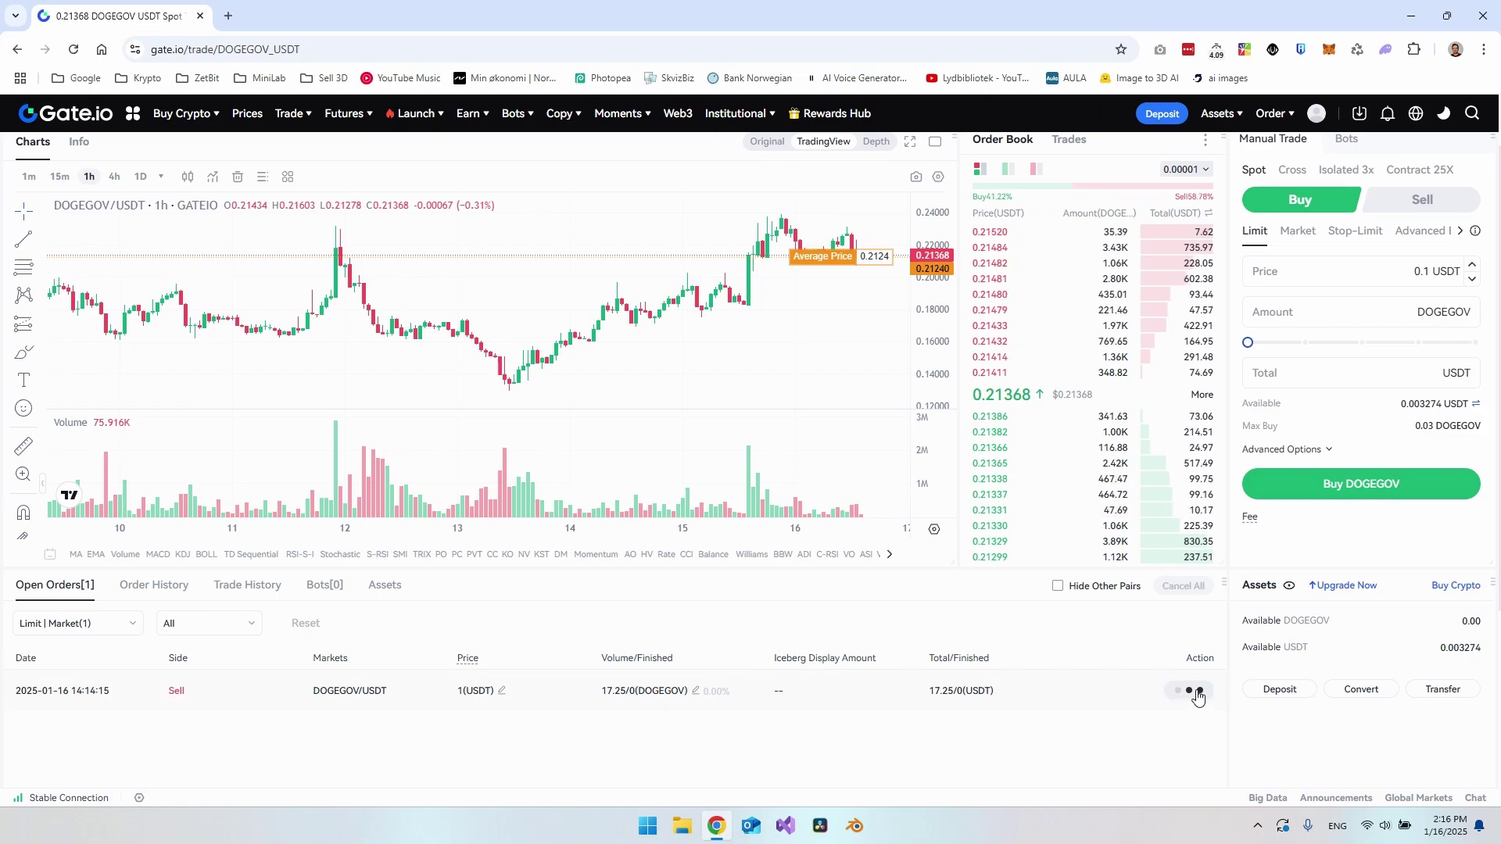
scroll(1385, 615, up, 1)
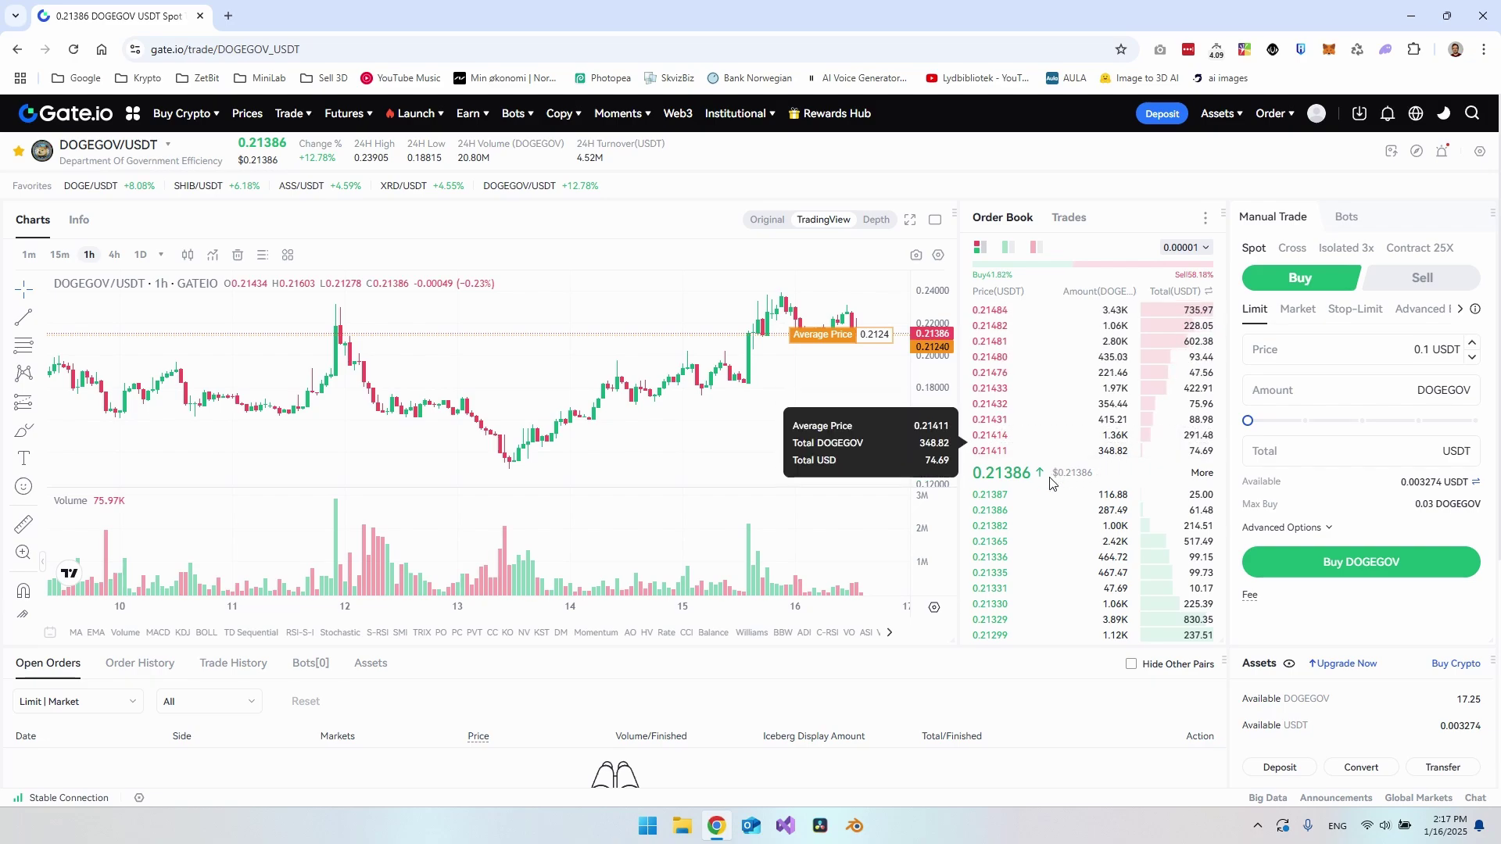
Examine the DOGEGOV order book and compare its offers with the limit buy price
drag(978, 234, 1035, 281)
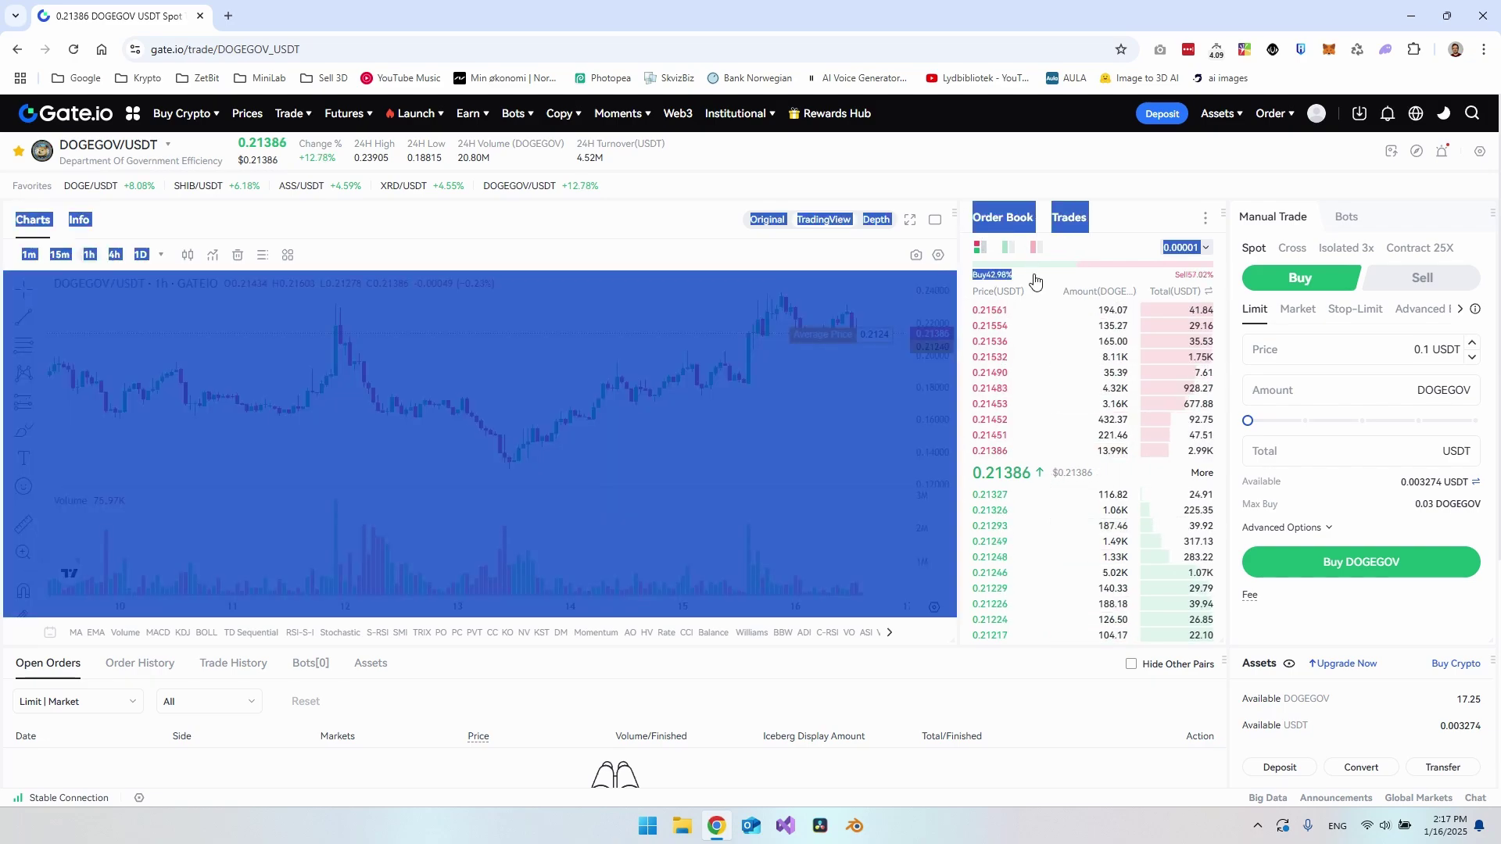
click(1045, 347)
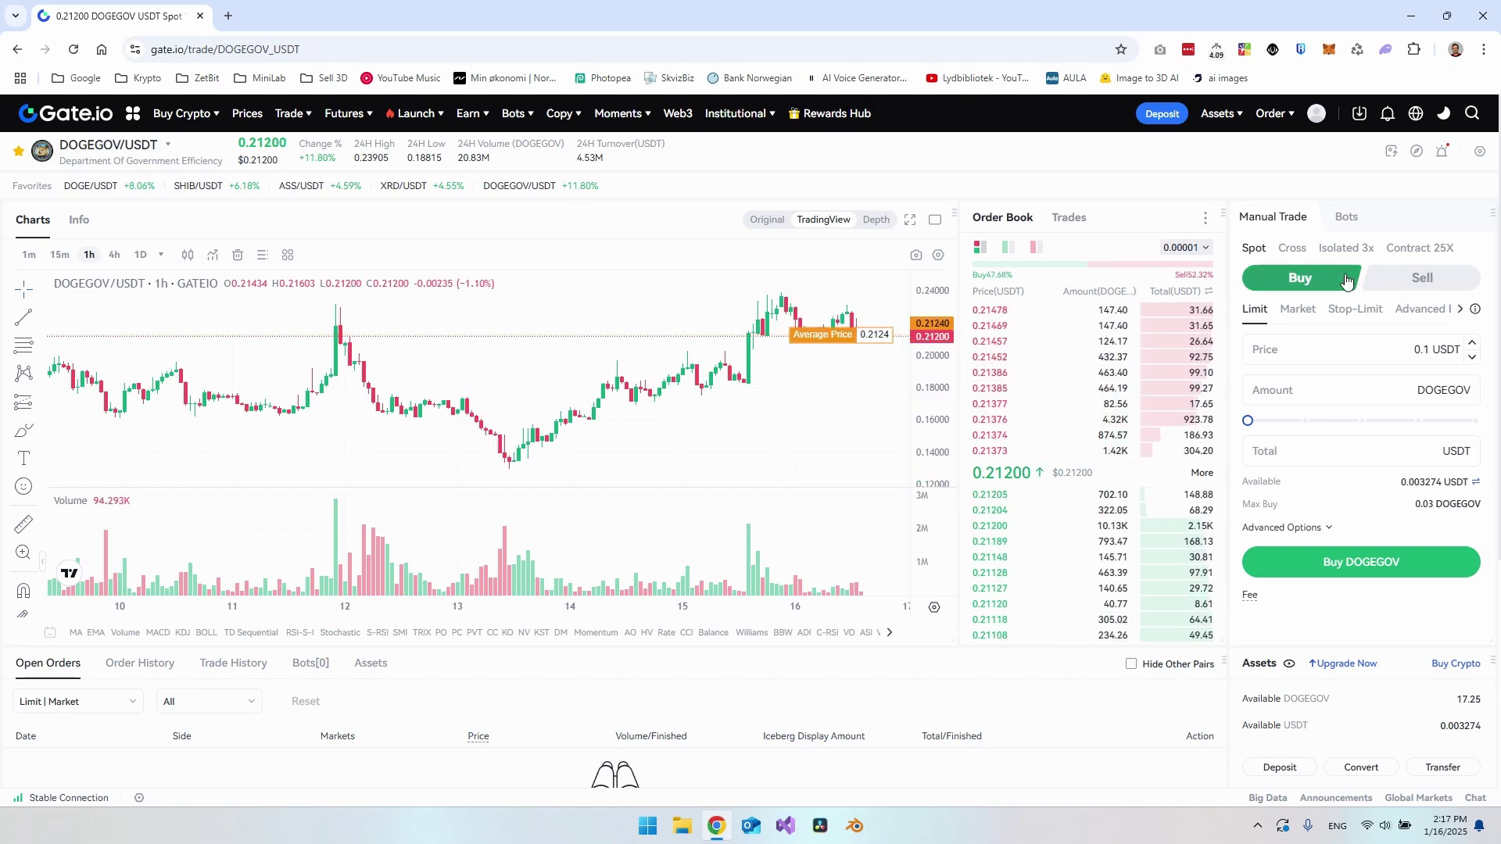
mouse_move(1414, 307)
click(1384, 352)
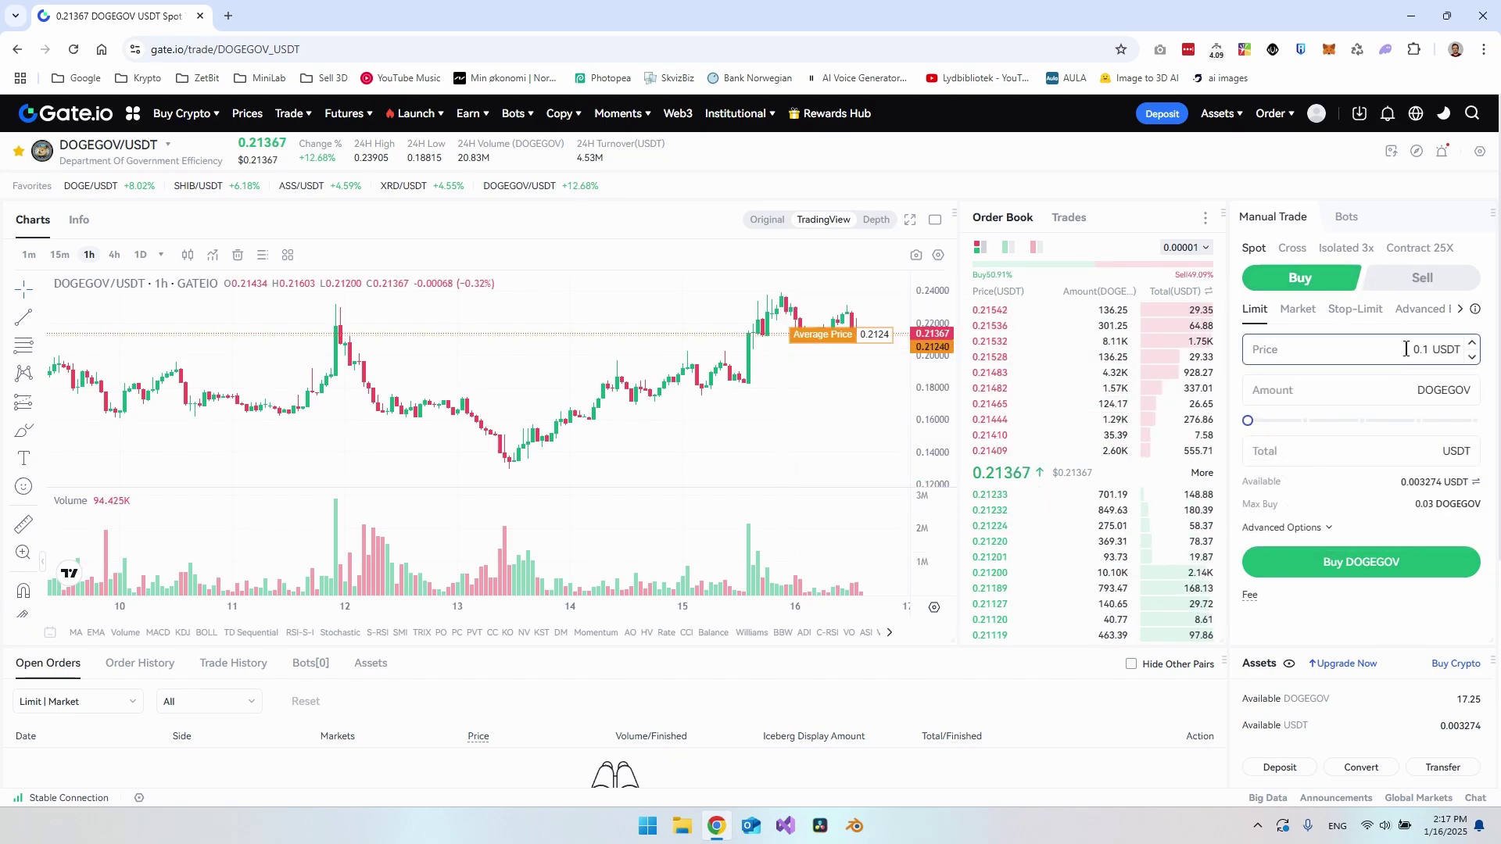
key(Tab)
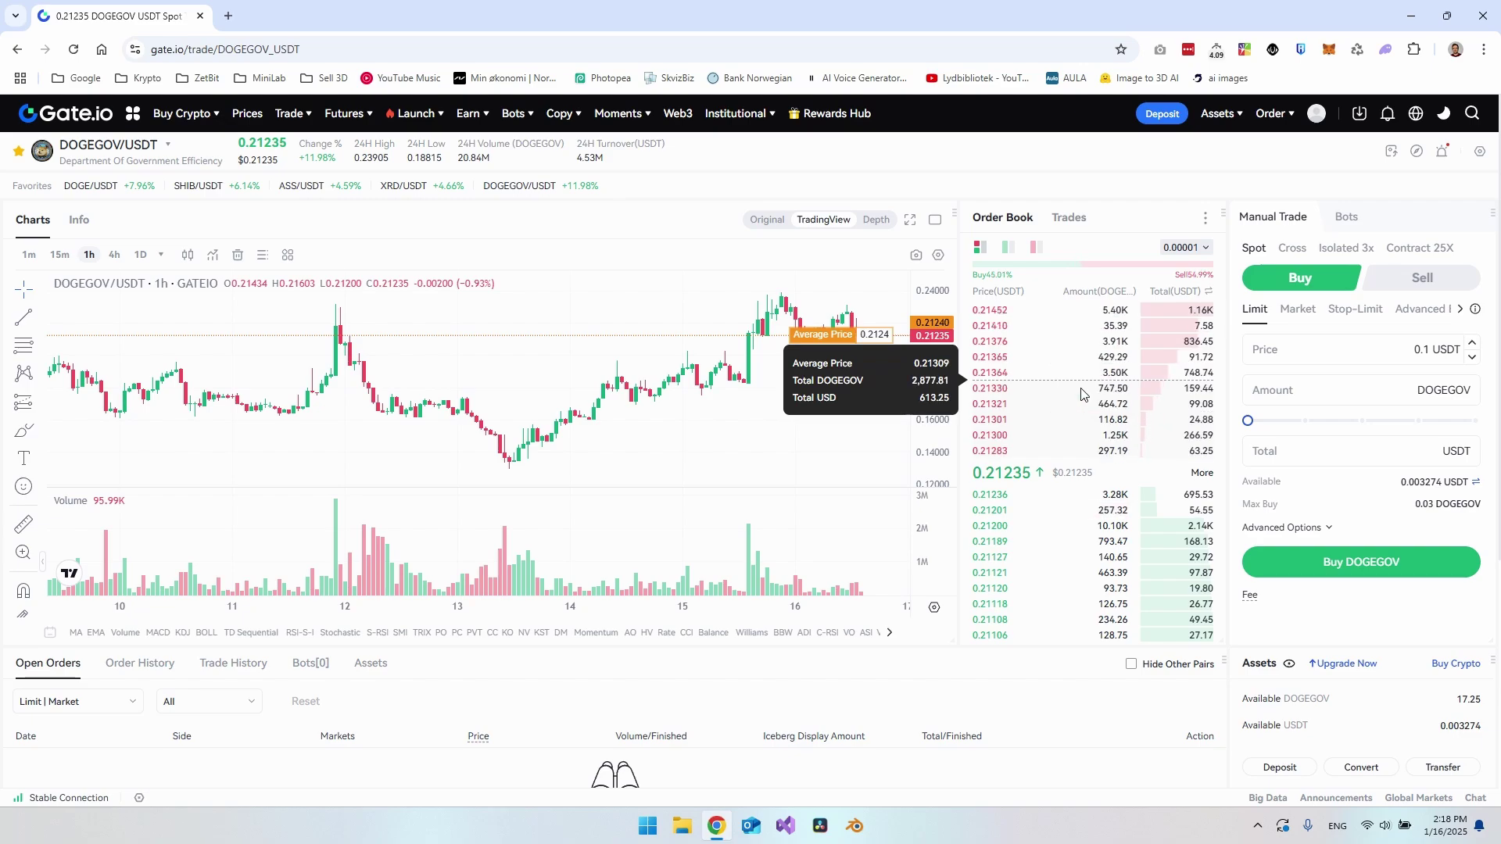
Show the market depth chart and highlight the lowest sell price, 0.21251, in a Snipping Tool capture of the order book
click(875, 220)
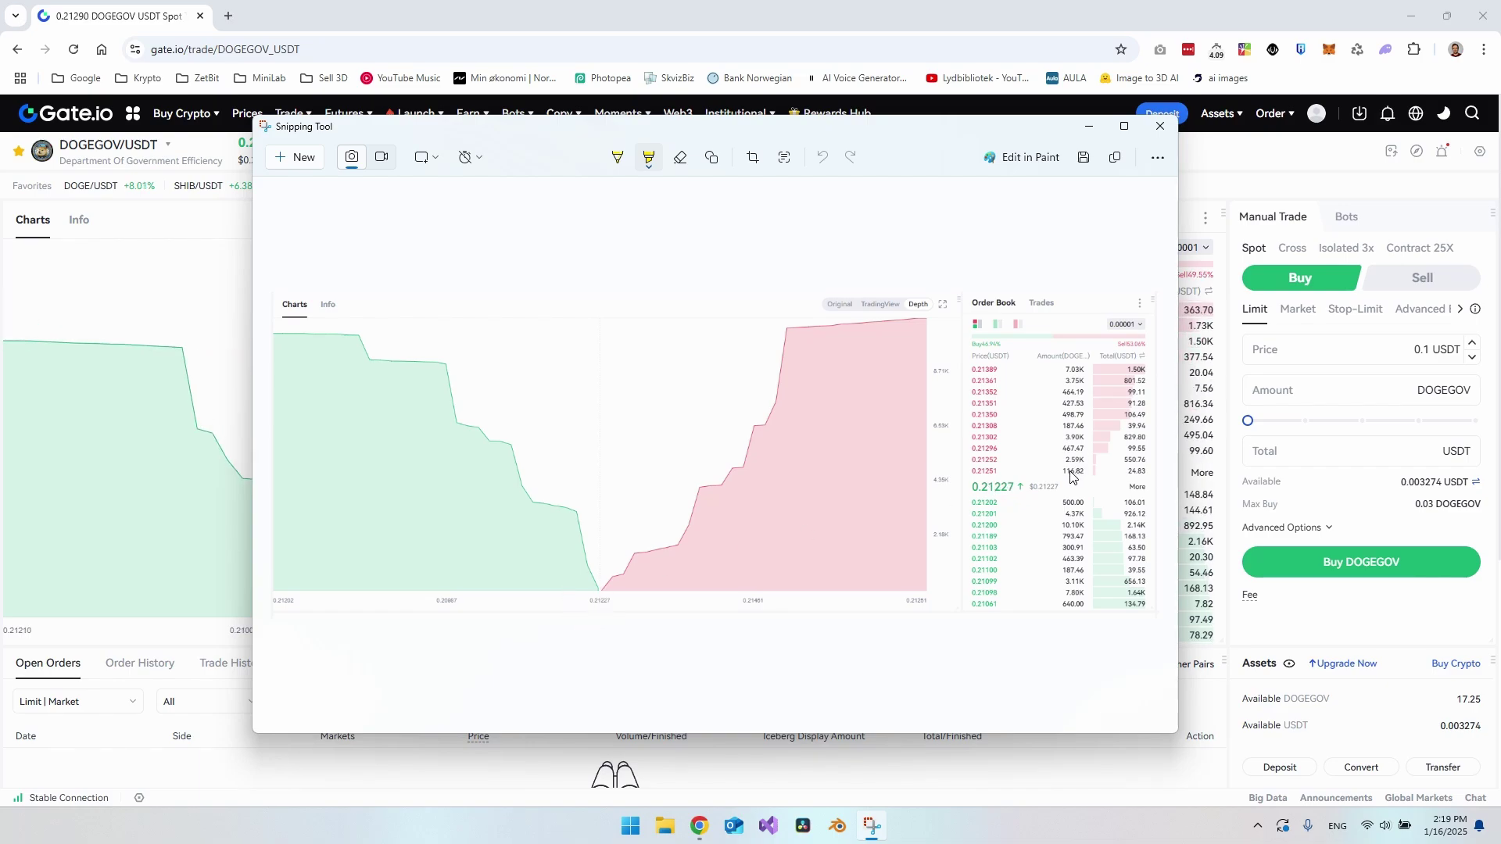
scroll(1071, 478, up, 5)
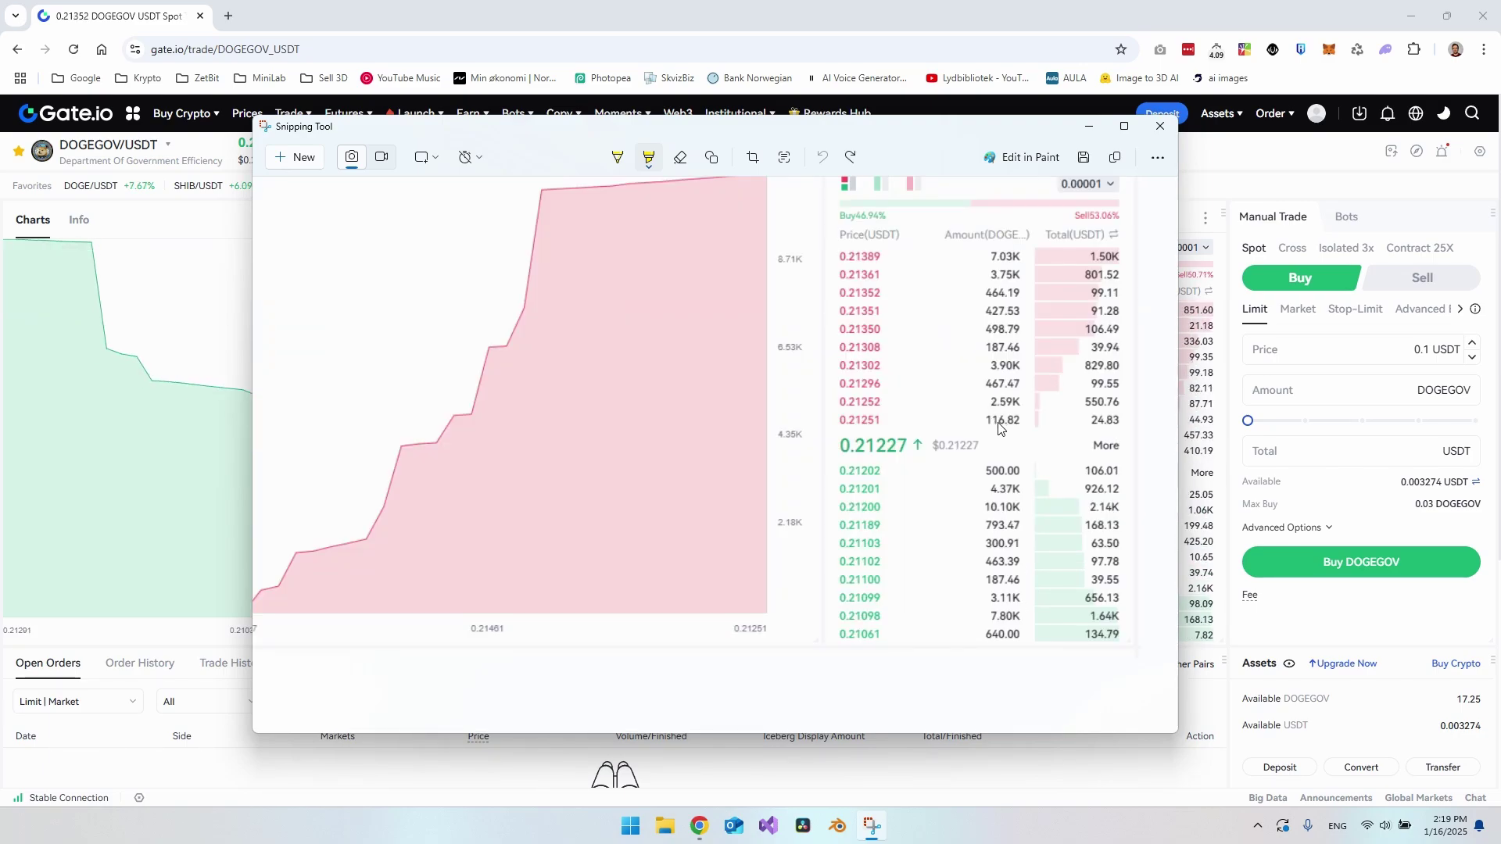
drag(843, 421, 875, 426)
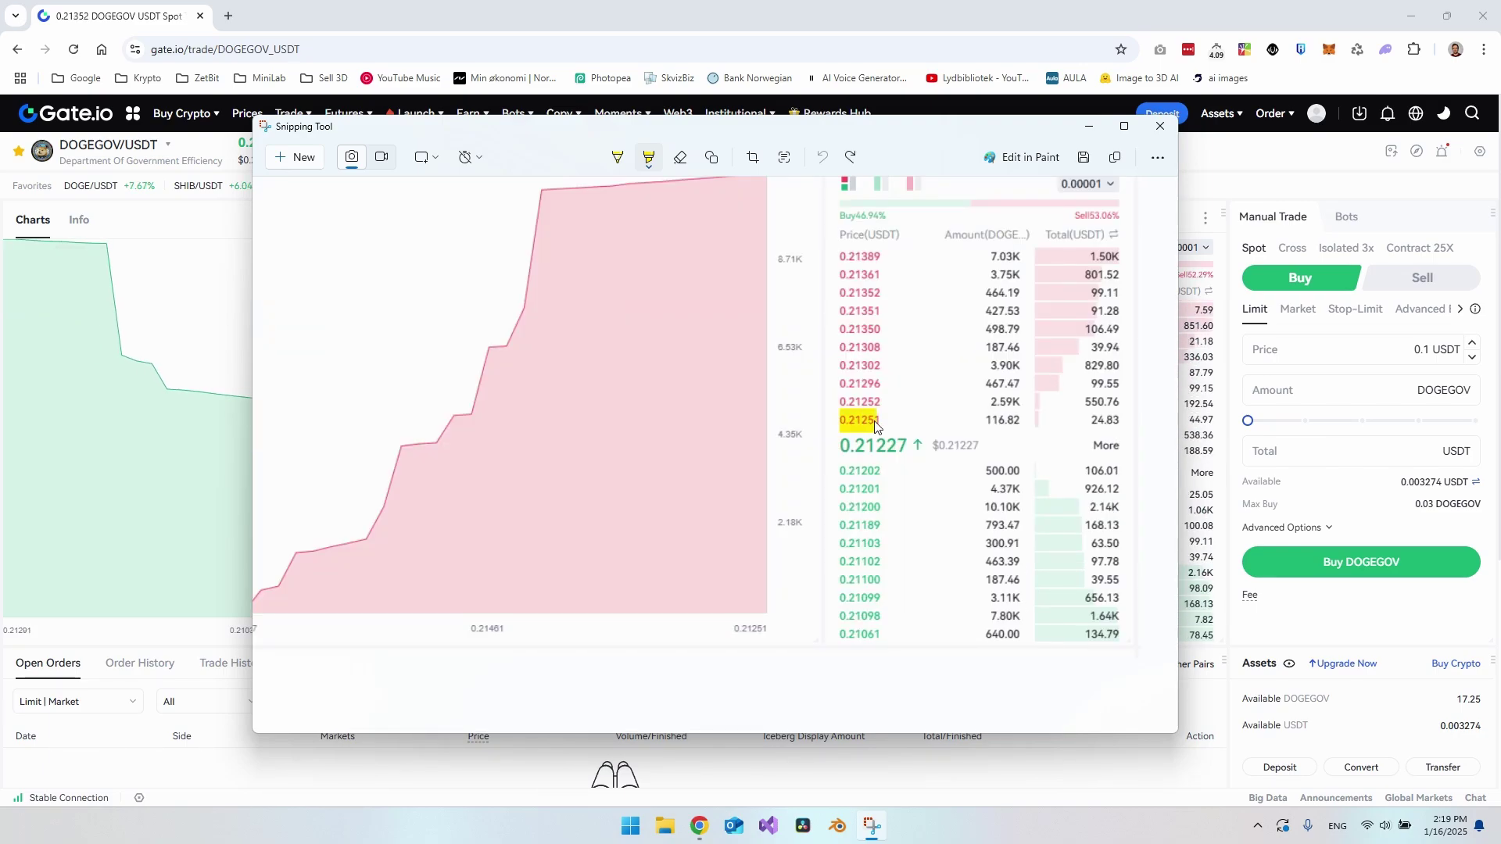
Highlight the lowest sell offer's 116.82 amount and 24.83 total, the 2.18K depth-axis label and a spot just below it
drag(987, 422, 1018, 423)
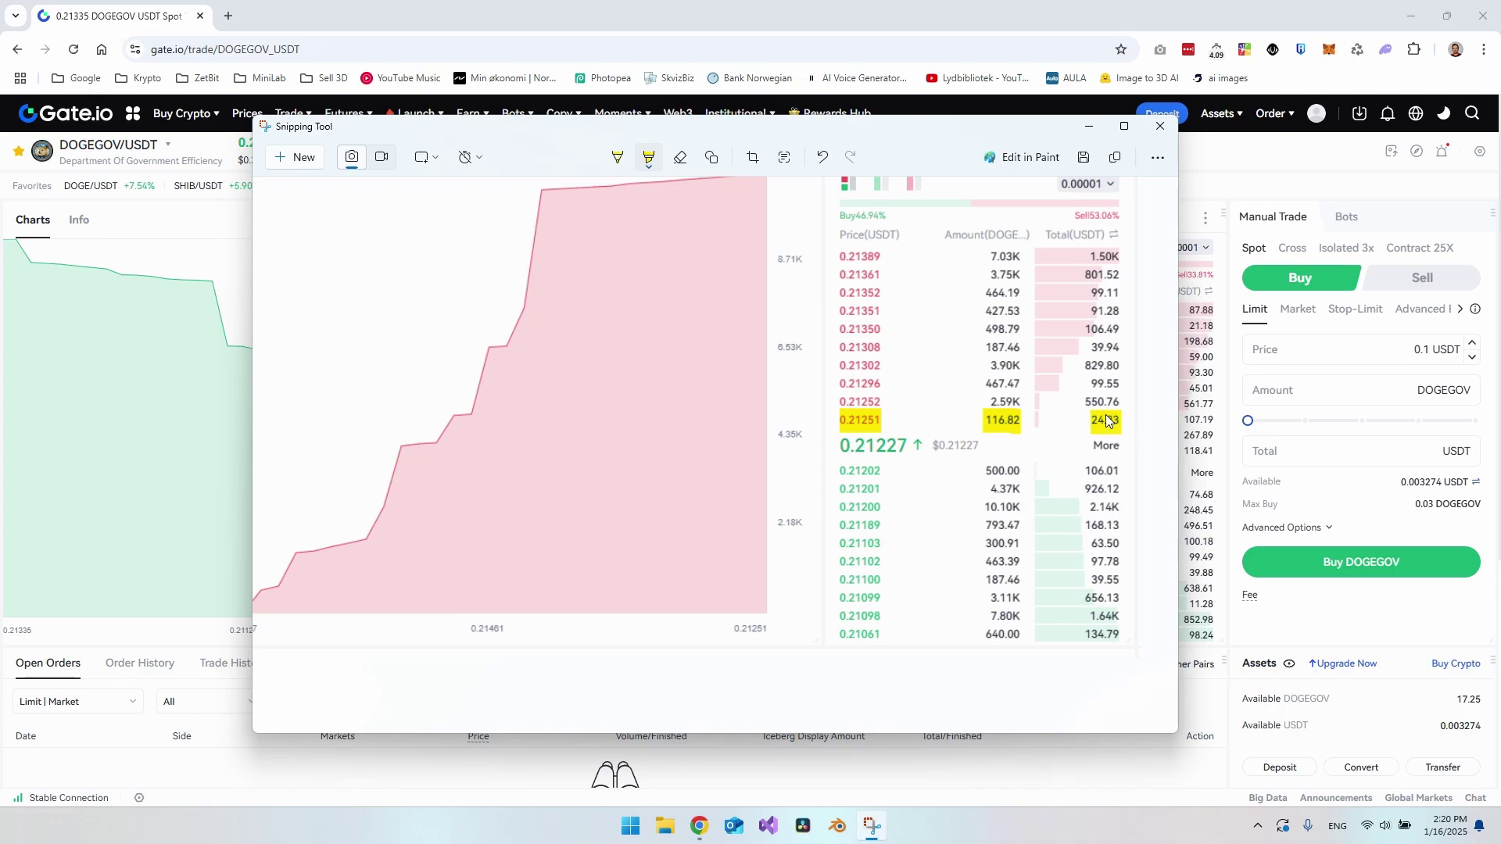
scroll(1128, 420, down, 3)
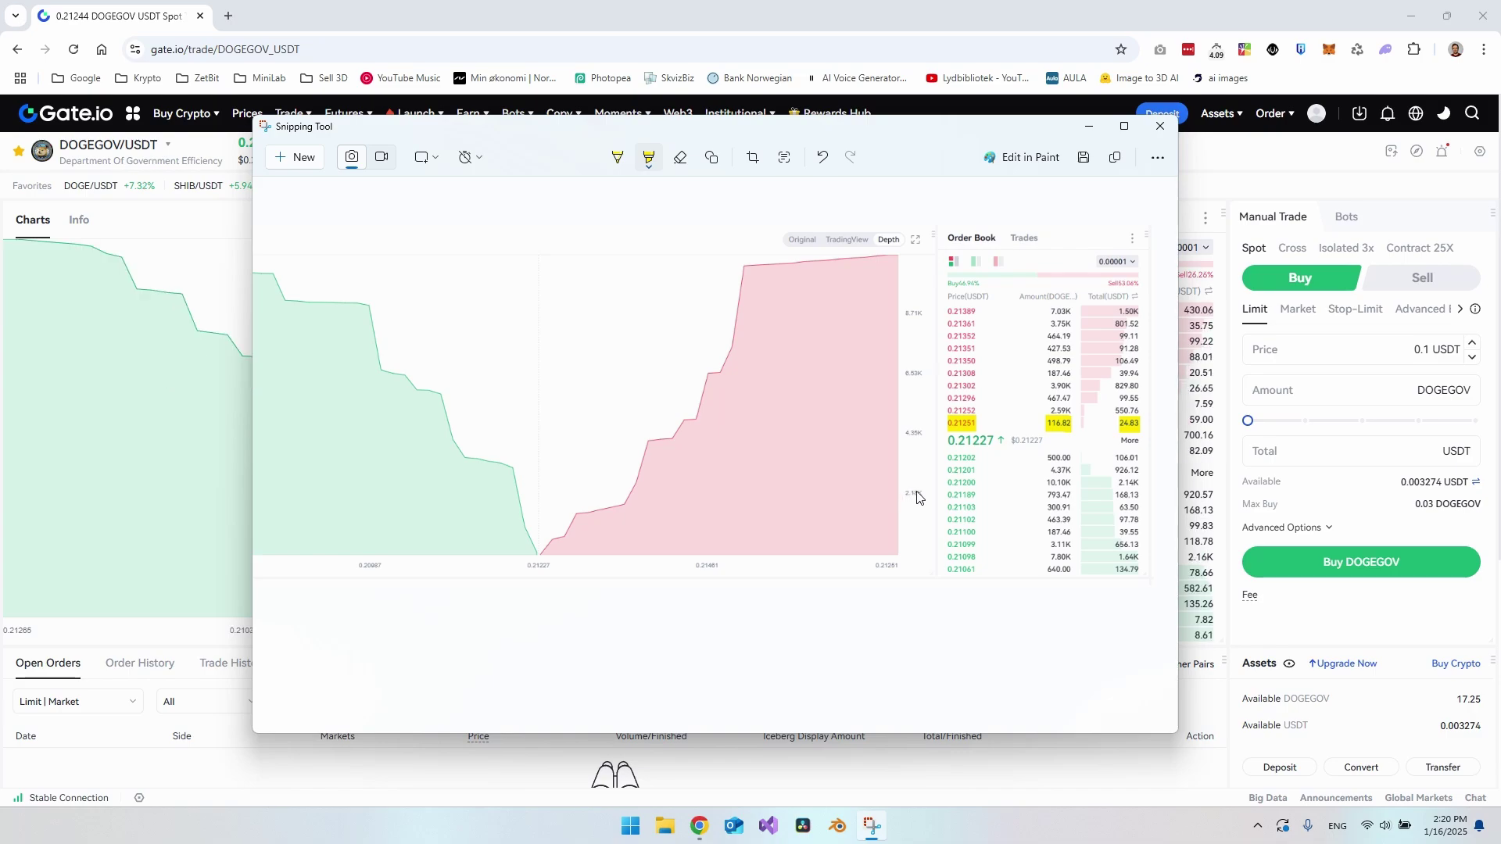
drag(898, 493, 927, 493)
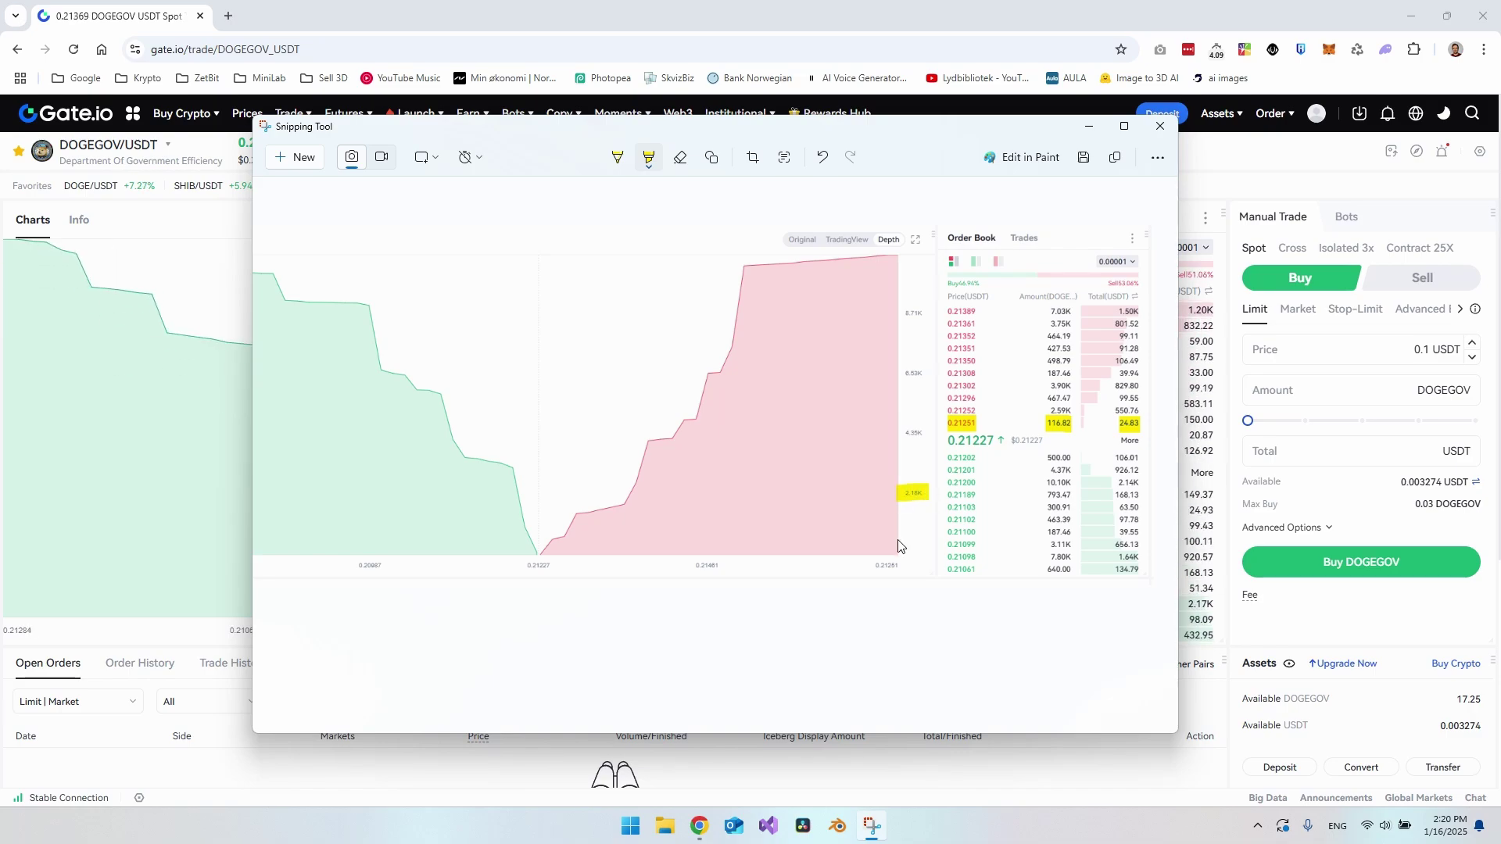
drag(897, 541, 895, 536)
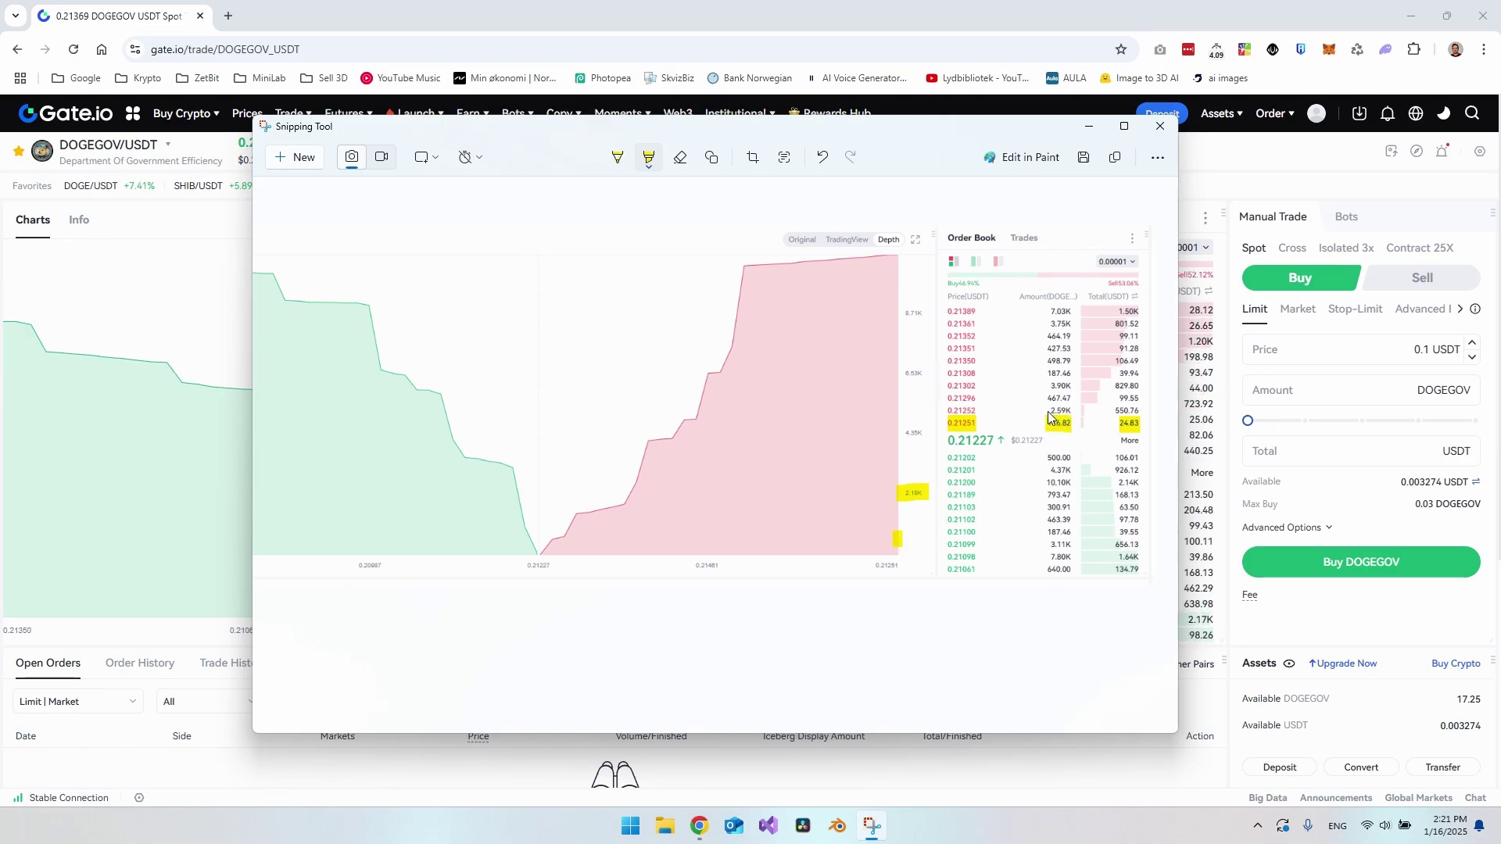
Highlight the 2.59K amount of the second-lowest sell offer and trace its depth-chart point down to the price axis and across to 2.18K
drag(1047, 410, 1069, 412)
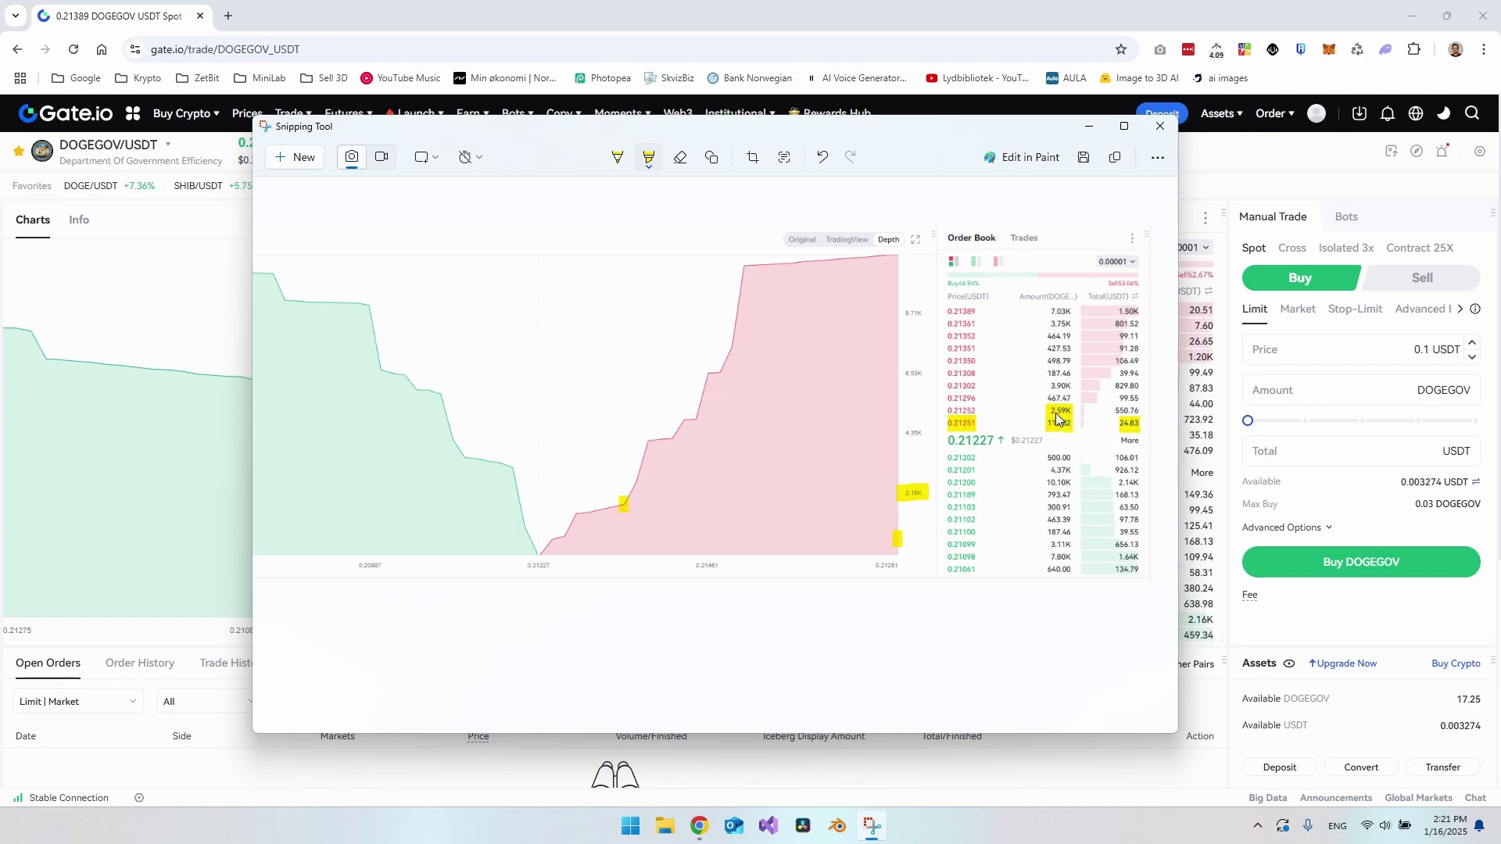
drag(1071, 421, 1076, 409)
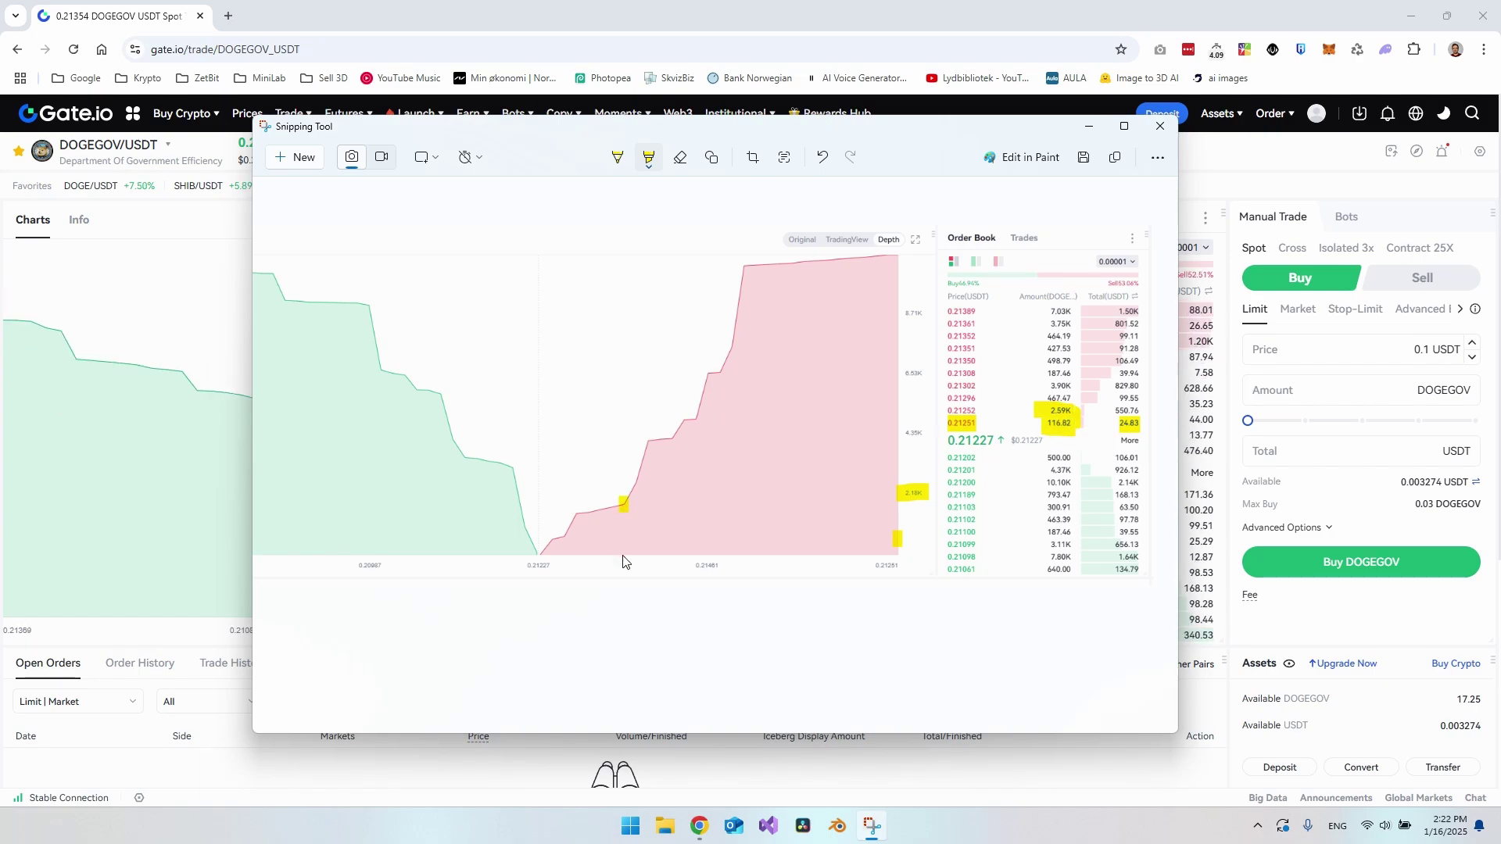
mouse_move(623, 570)
mouse_down()
mouse_move(625, 502)
mouse_move(927, 494)
mouse_up()
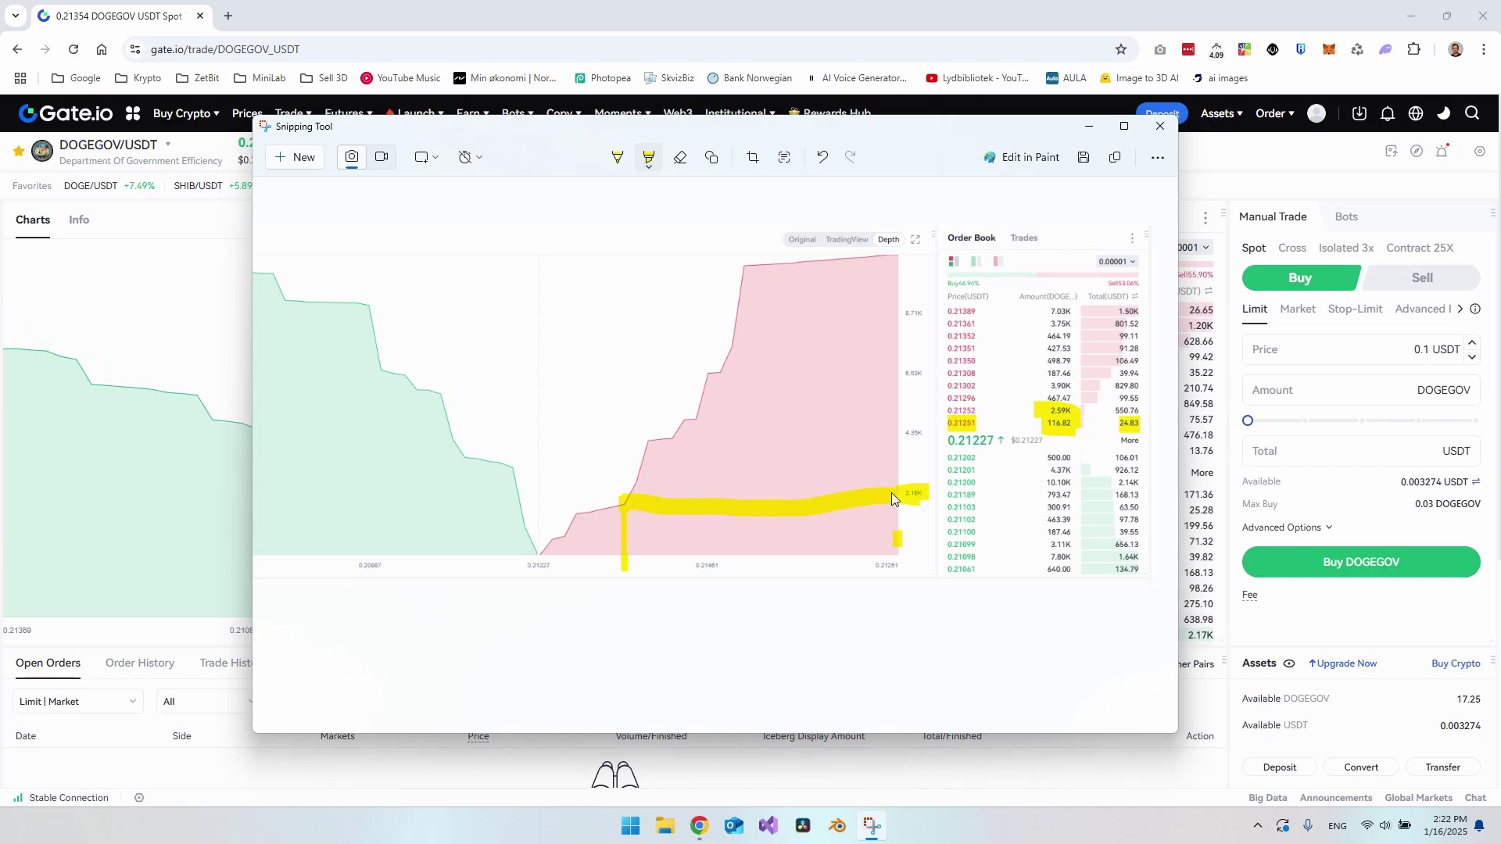
drag(622, 521, 623, 577)
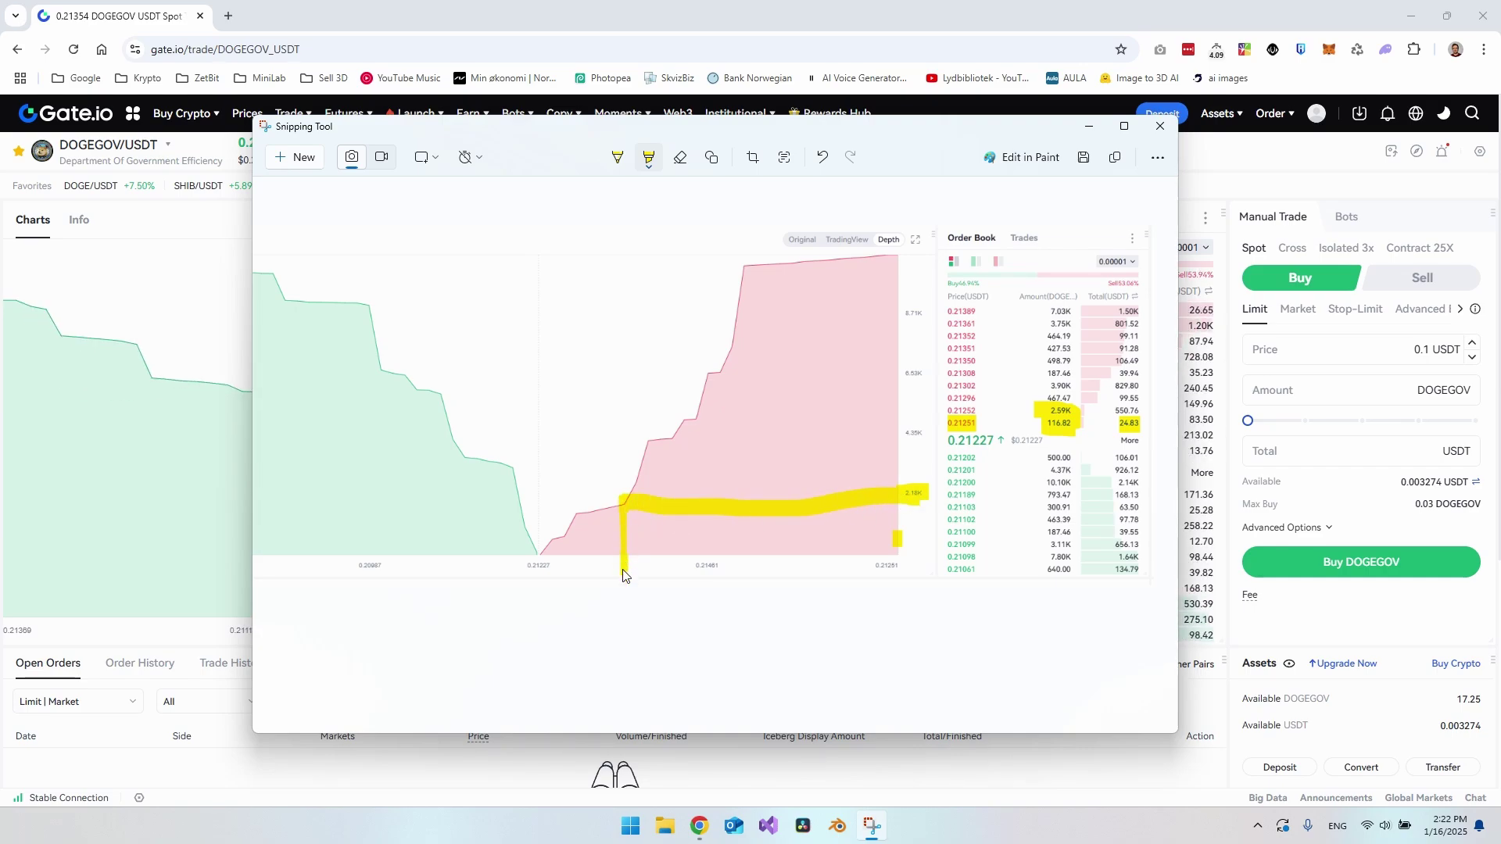
Trace a highlighted vertical line beside the depth chart's 0.21227 midpoint and a horizontal line across the top of the sell side
scroll(914, 428, up, 1)
scroll(914, 427, left, 1)
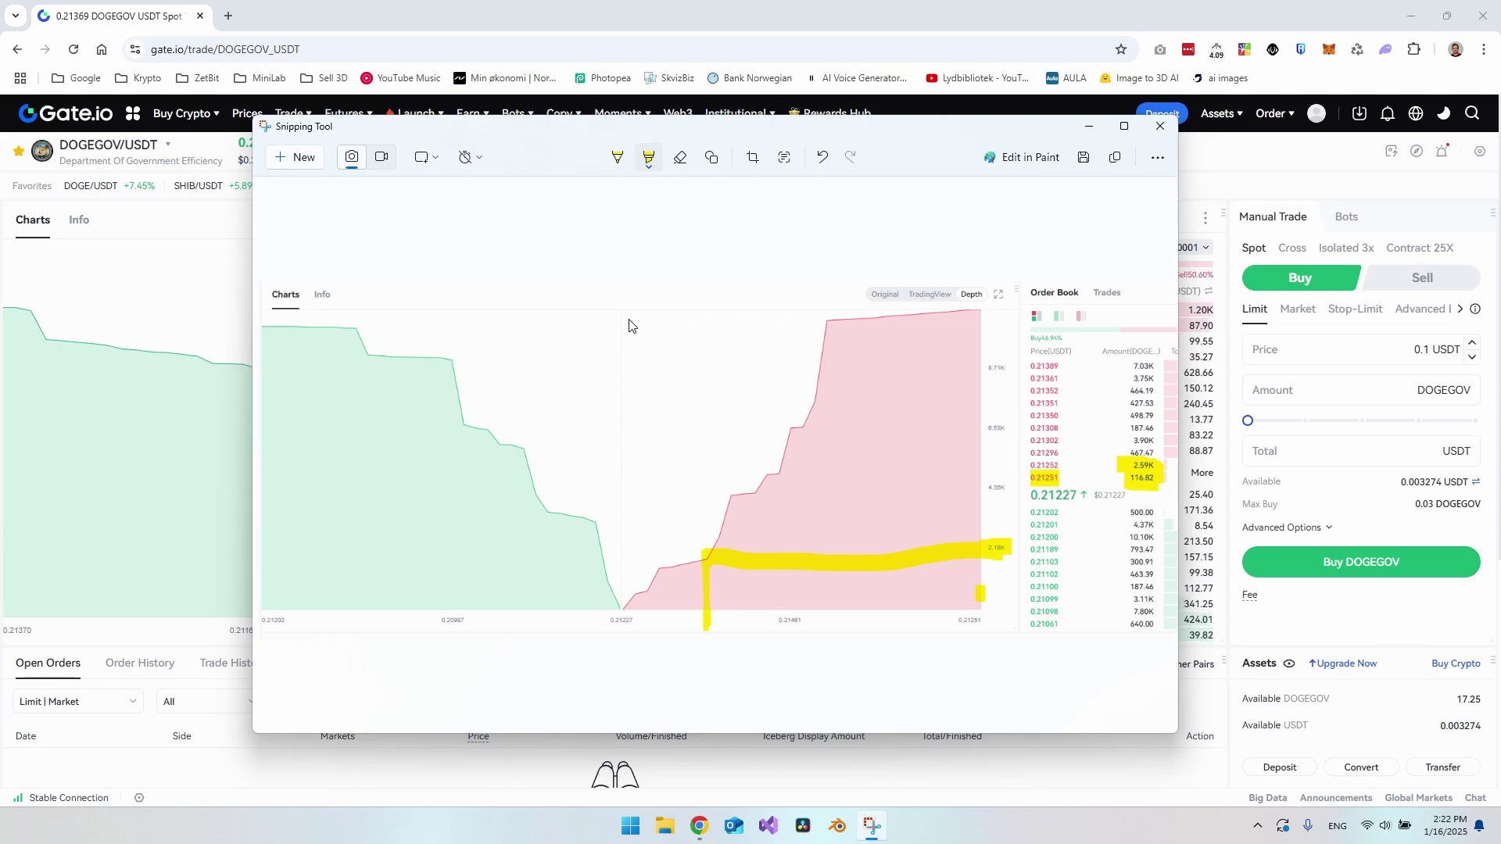
drag(628, 417, 630, 618)
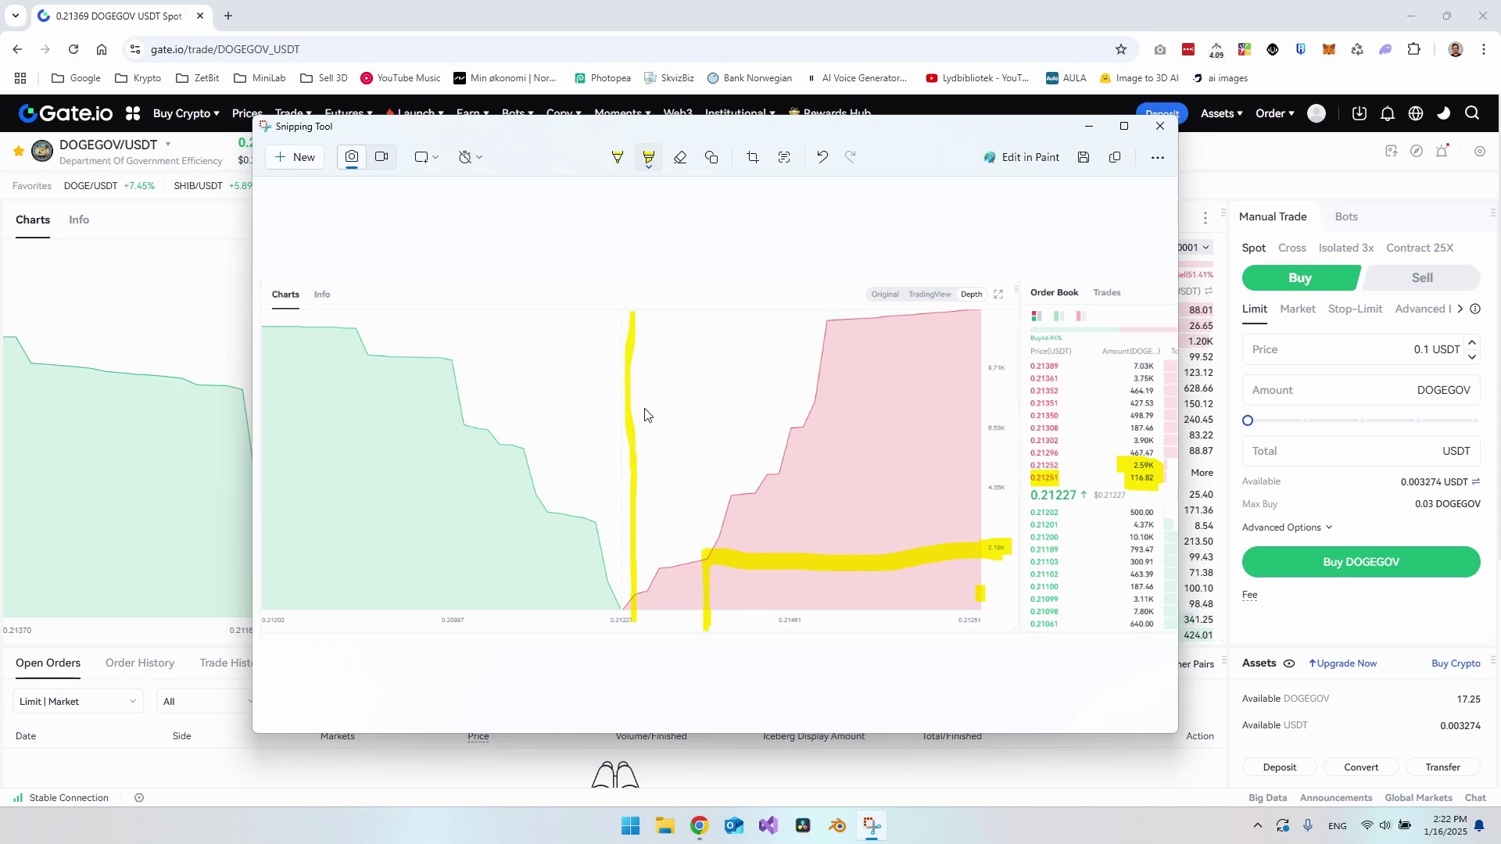
drag(630, 314, 984, 322)
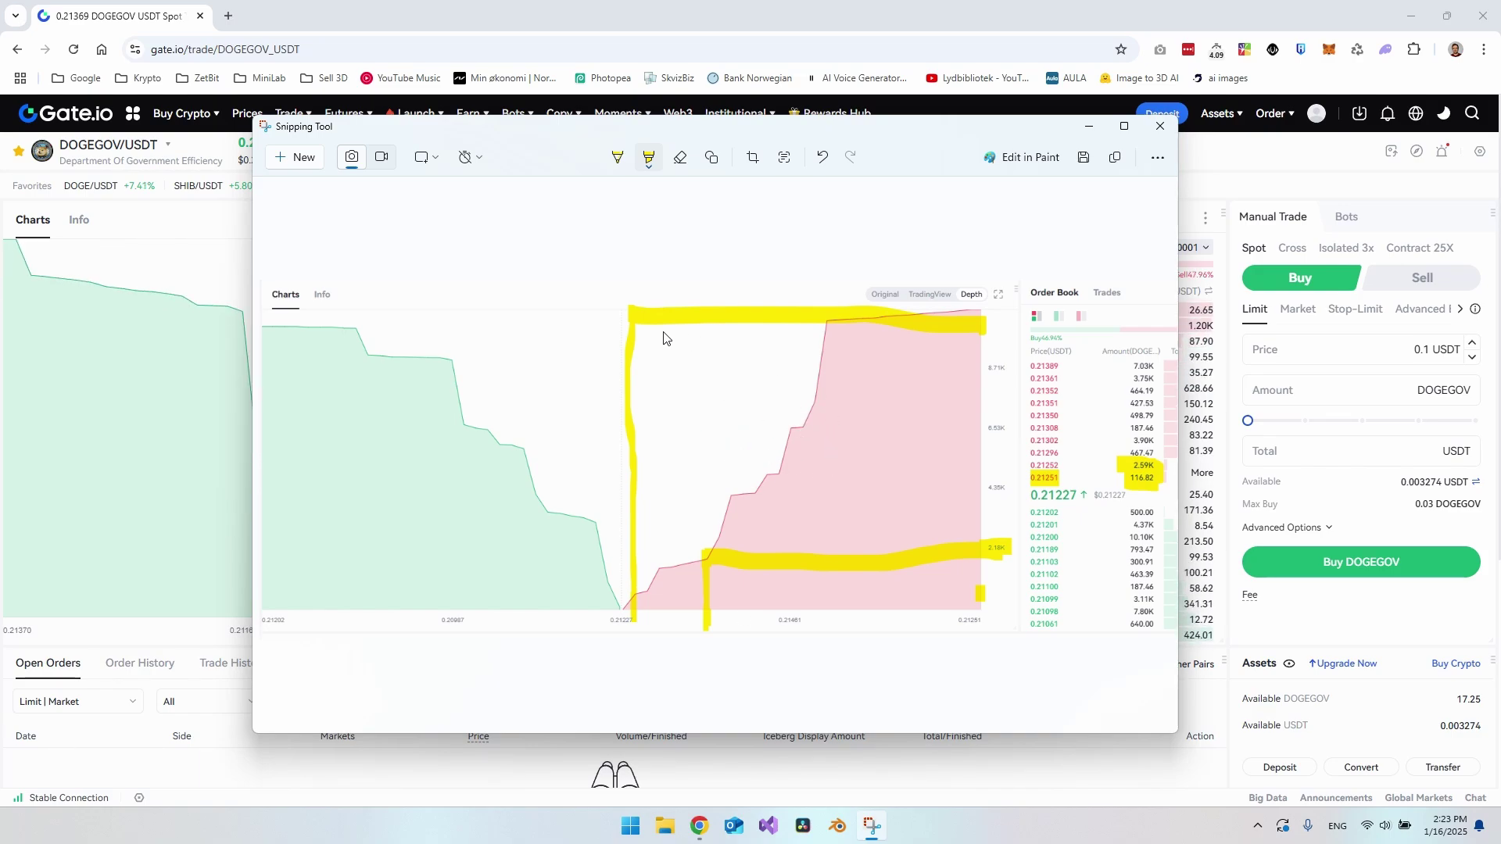
Review the whole annotated capture in a wider window, close it, and return to the price field of the DOGEGOV buy order
scroll(616, 413, down, 2)
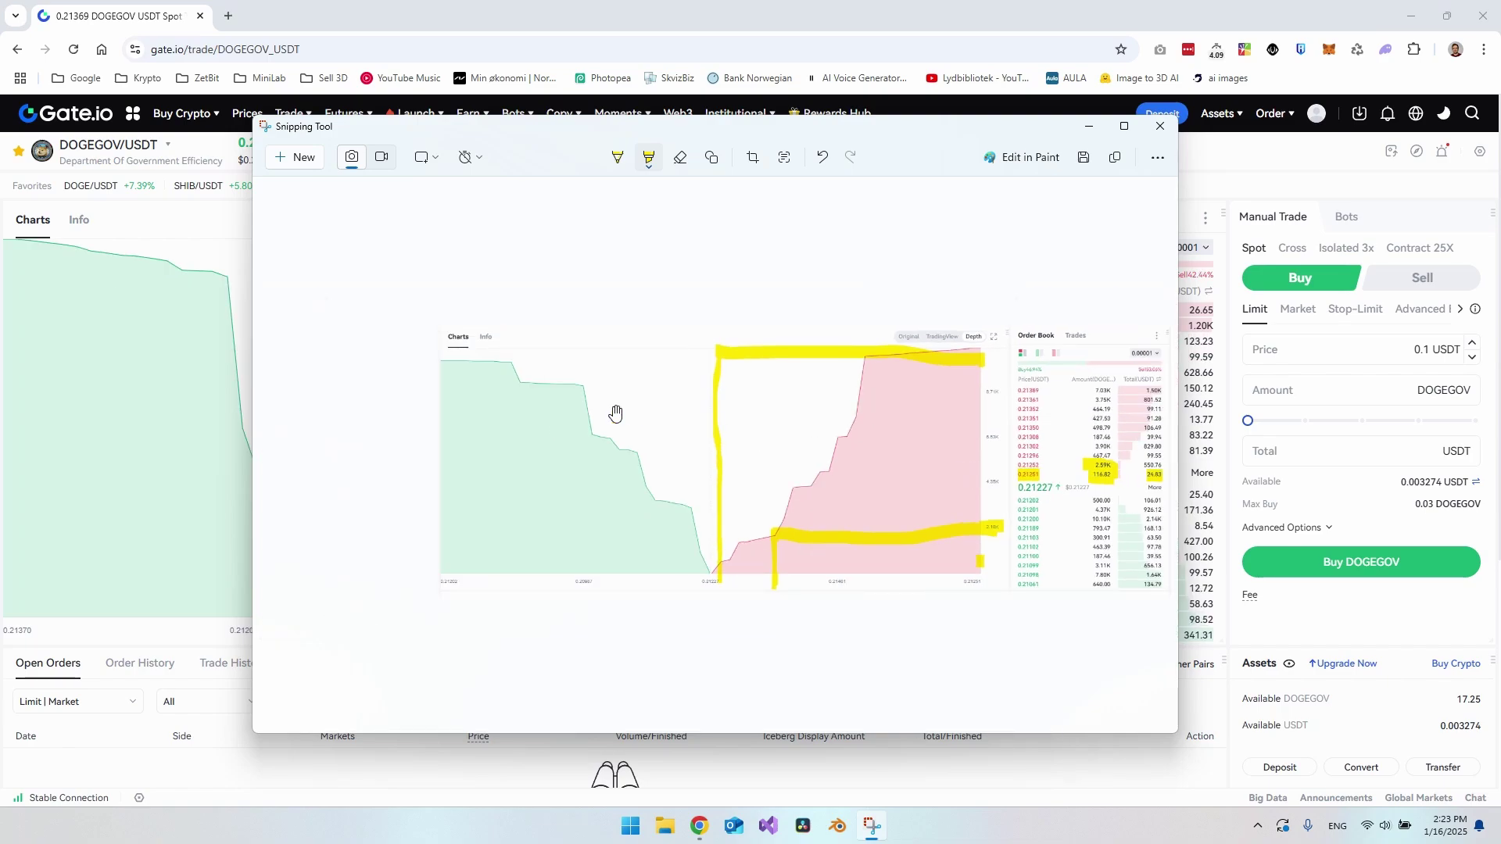
scroll(616, 413, up, 2)
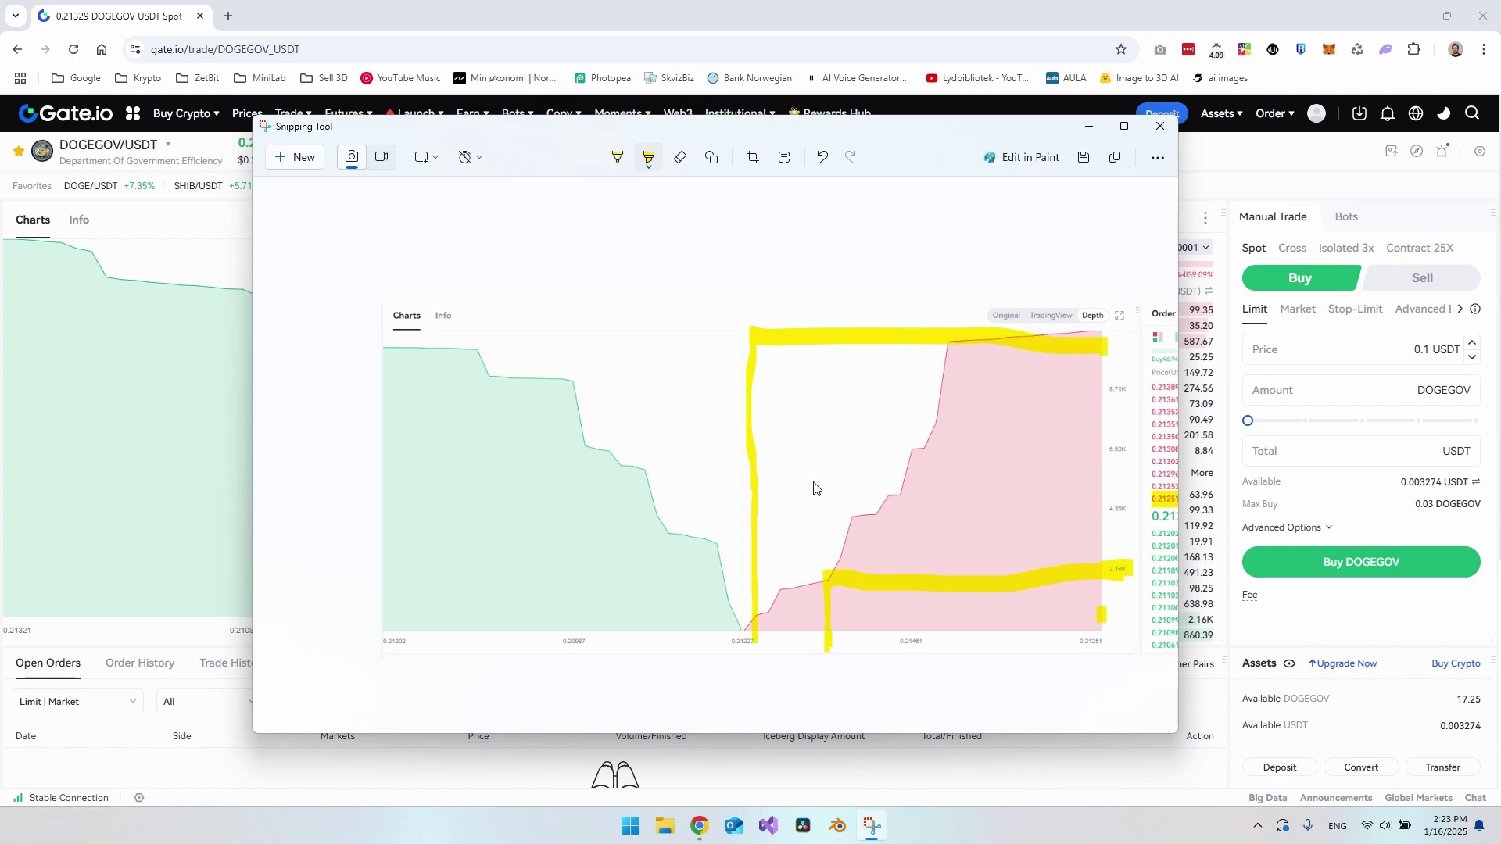
drag(1179, 380, 1373, 382)
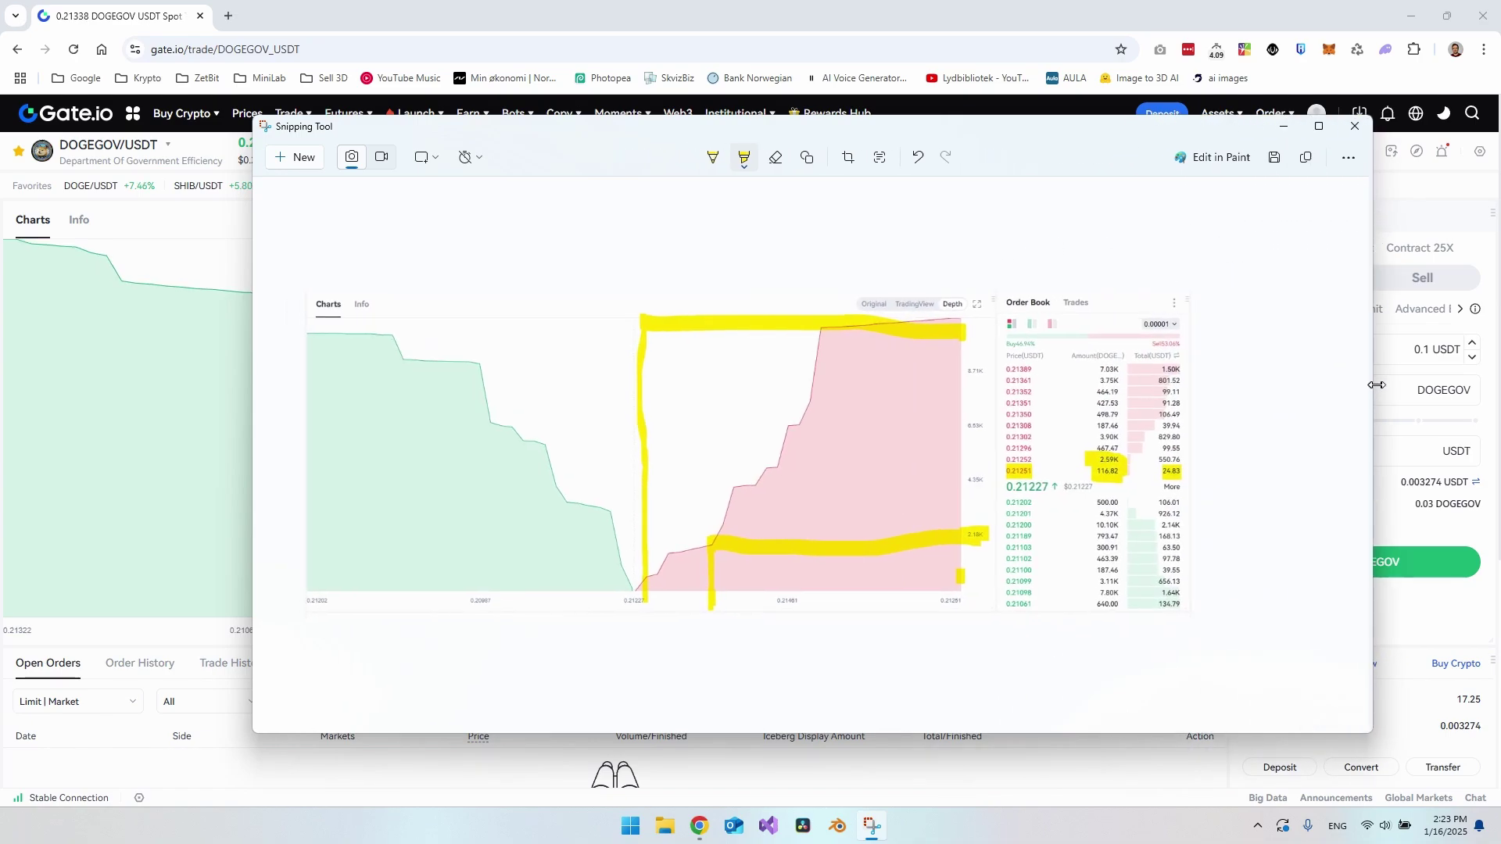
click(1356, 125)
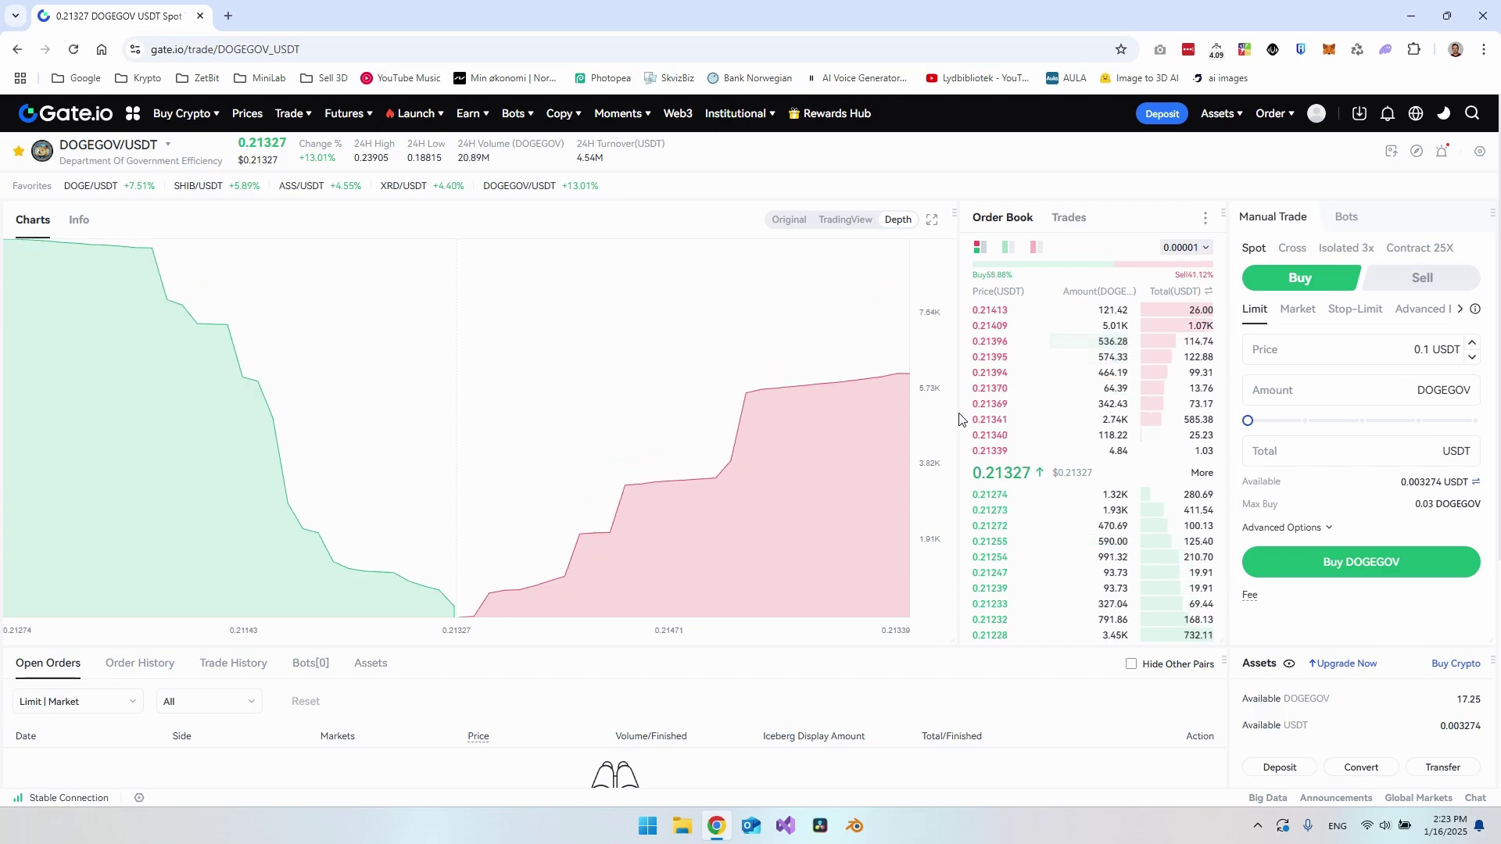
click(1338, 351)
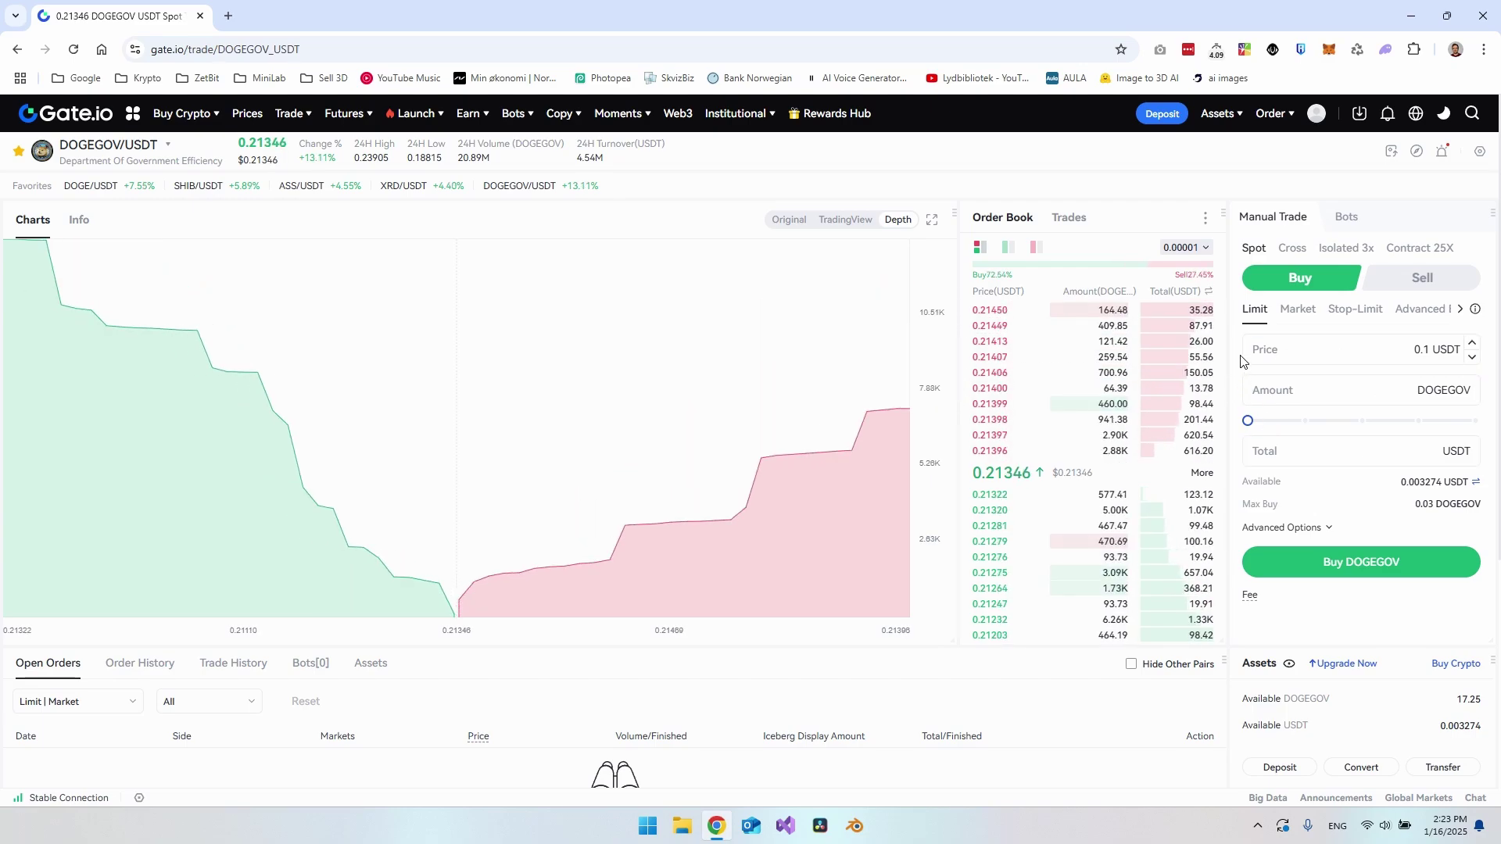